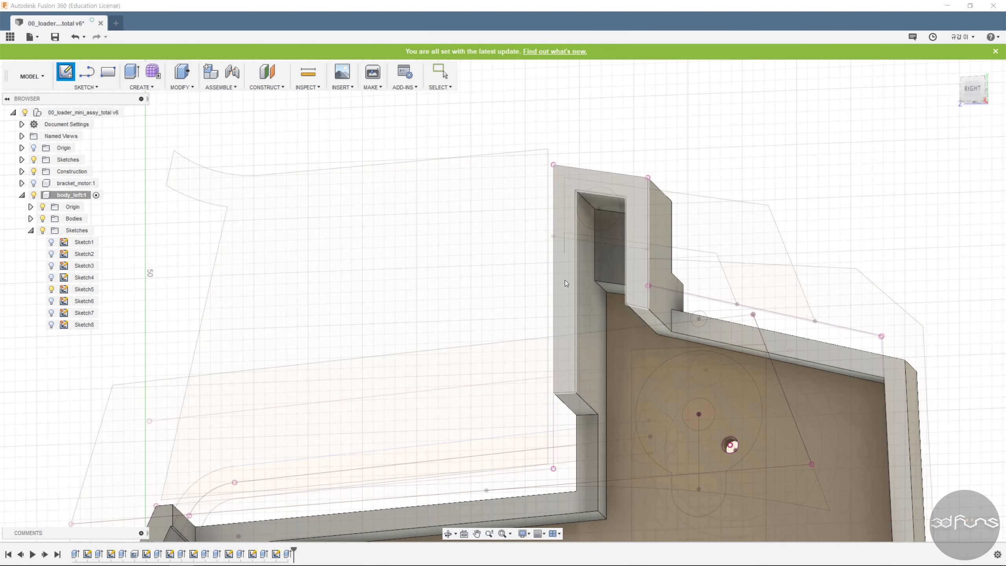
# Create a sketch on the end face of the upper arm and project the slot's three inner edges onto it
pyautogui.click(564, 280)
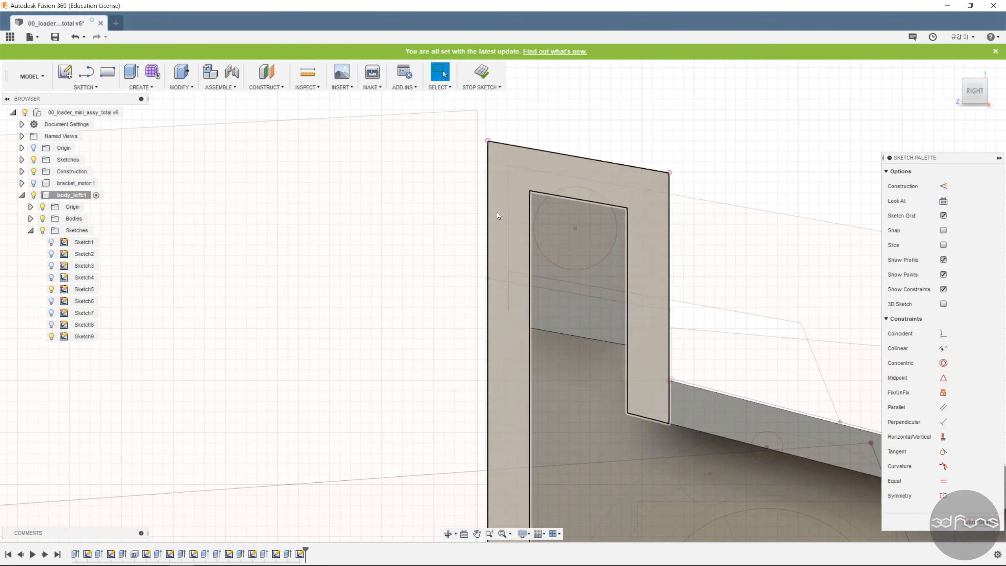
pyautogui.click(86, 87)
pyautogui.moveTo(95, 338)
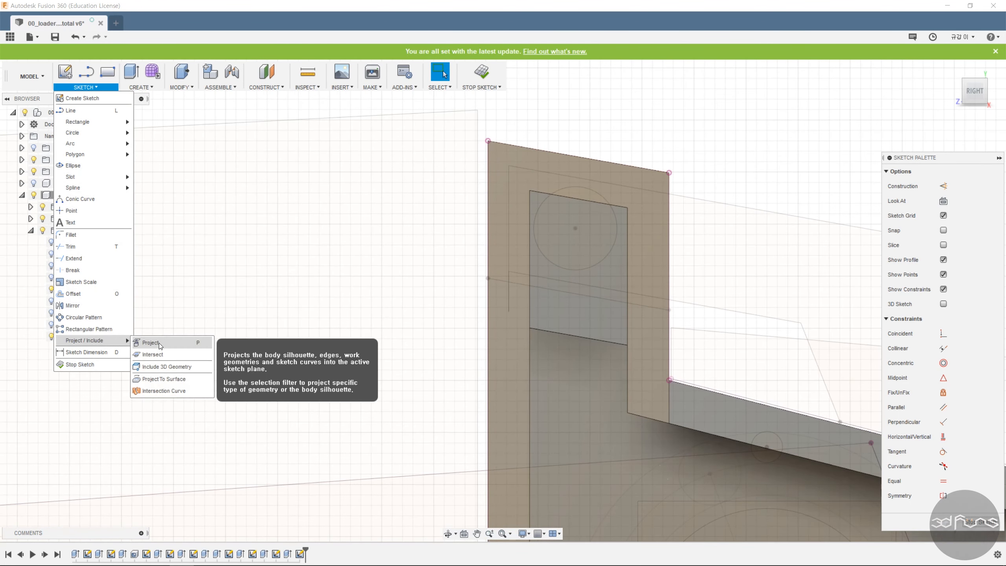
pyautogui.click(159, 343)
pyautogui.click(530, 240)
pyautogui.click(575, 198)
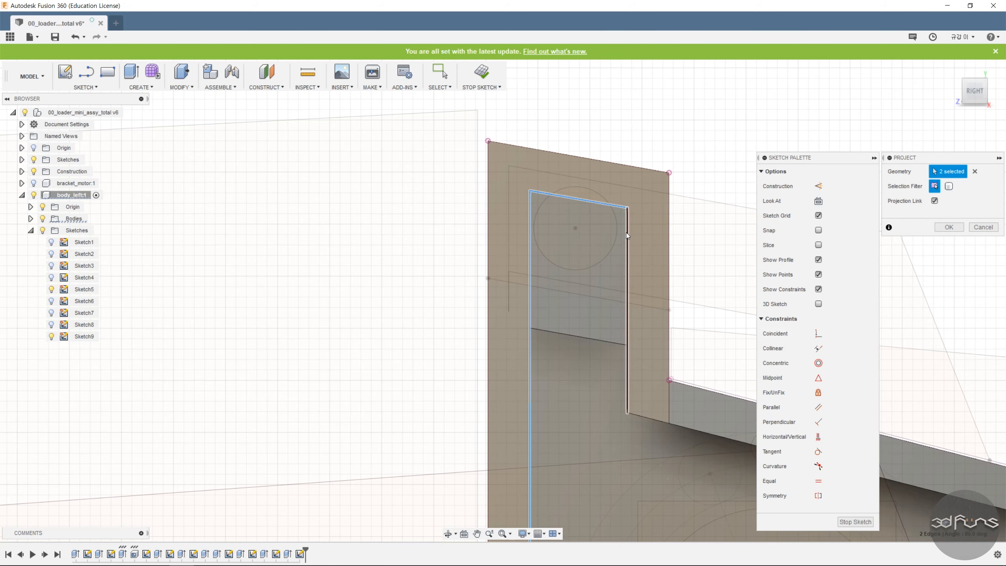
pyautogui.click(627, 234)
pyautogui.click(948, 227)
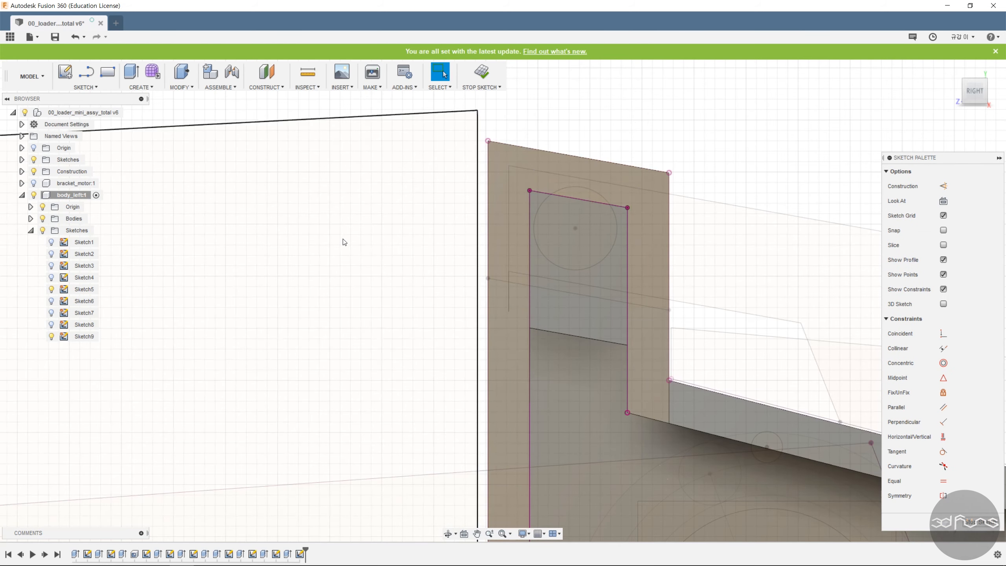
# Draw a line across the slot between its two projected side edges, below the small circle
pyautogui.press('l')
pyautogui.click(529, 307)
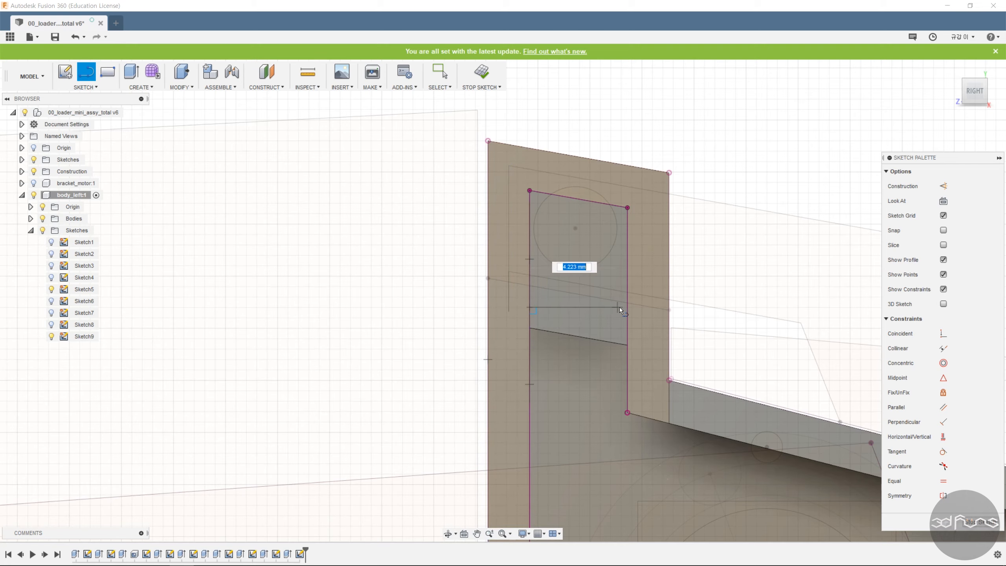
pyautogui.scroll(5, 626, 305)
pyautogui.click(629, 333)
pyautogui.press('Escape')
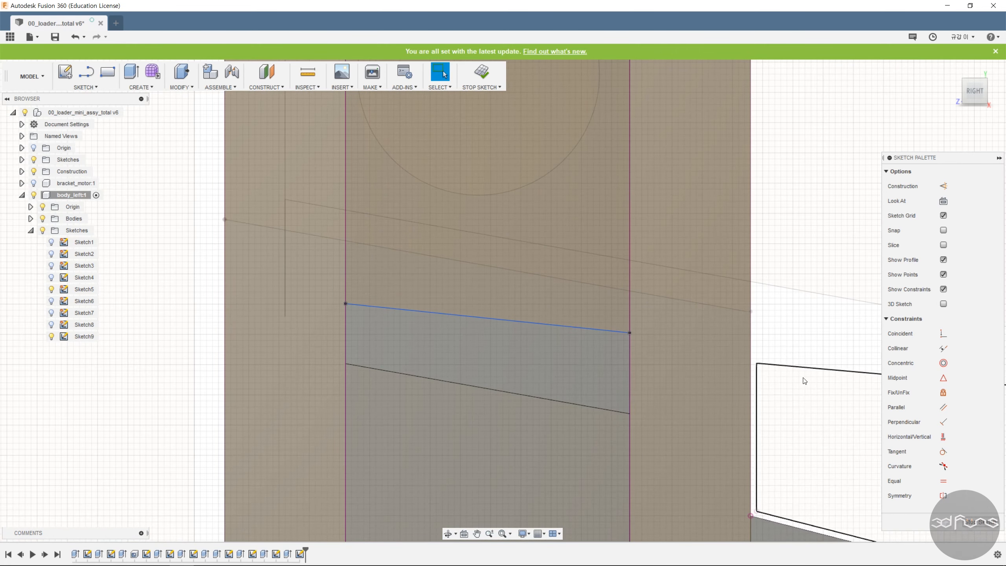
# Make the line across the slot horizontal and dimension it 3 mm below the small circle's centre
pyautogui.click(558, 328)
pyautogui.scroll(-5, 567, 333)
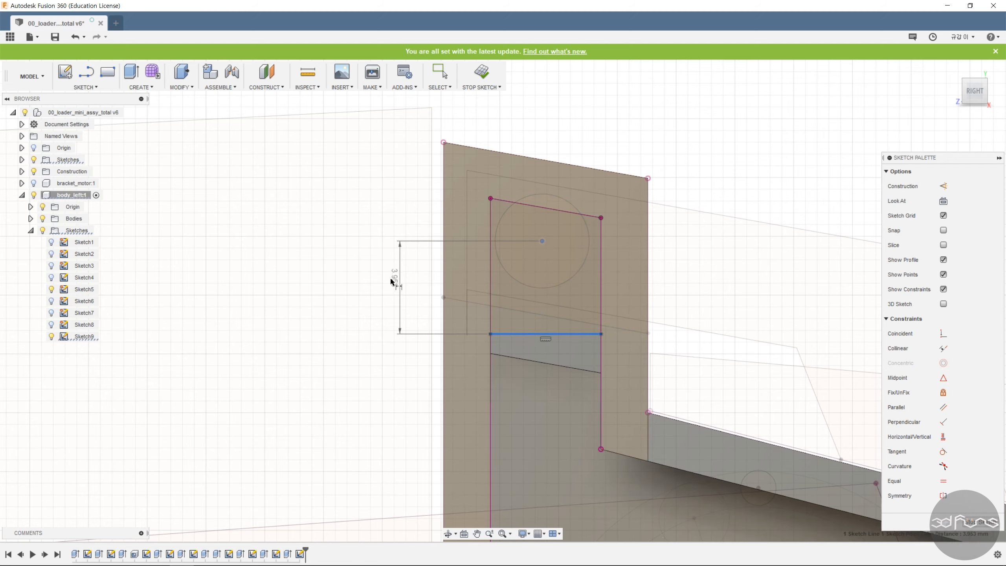
pyautogui.click(391, 281)
pyautogui.press('Return')
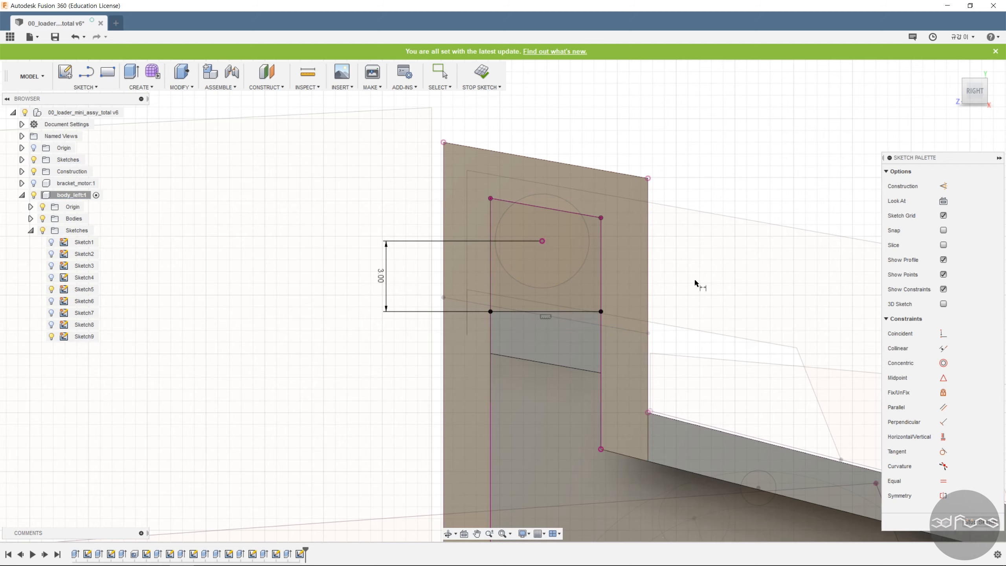
# Finish the sketch and extrude the slot's upper profile as a Join, with its extent set to the slot's inner end face
pyautogui.click(479, 71)
pyautogui.click(132, 72)
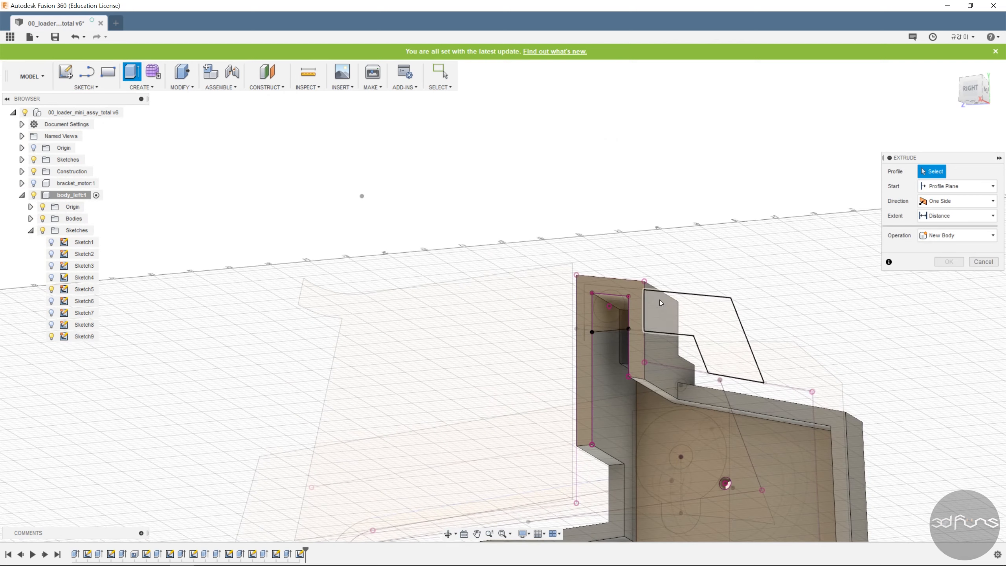
pyautogui.scroll(2, 660, 303)
pyautogui.click(597, 302)
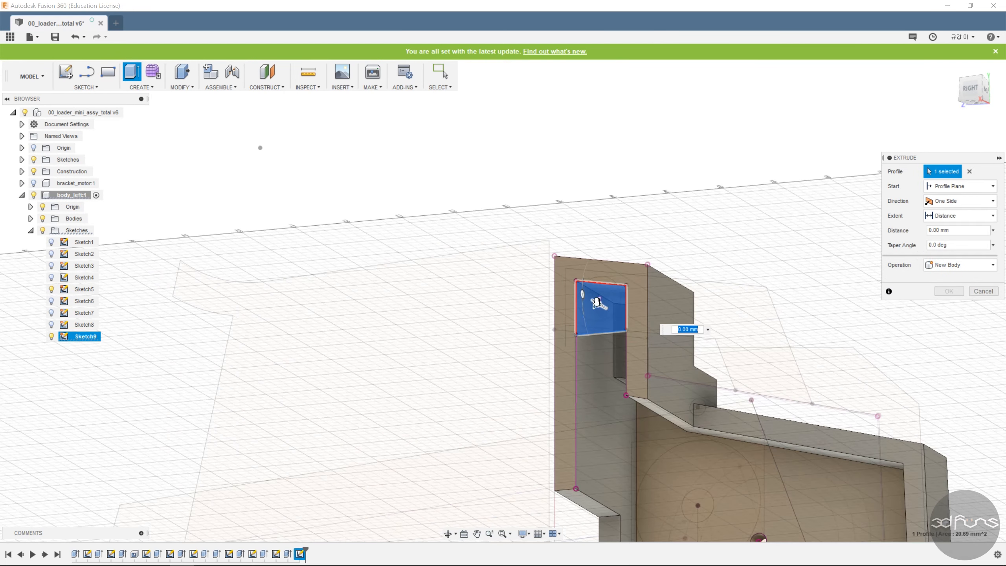
pyautogui.moveTo(597, 302); pyautogui.dragTo(652, 333)
pyautogui.click(960, 265)
pyautogui.click(948, 274)
pyautogui.click(960, 216)
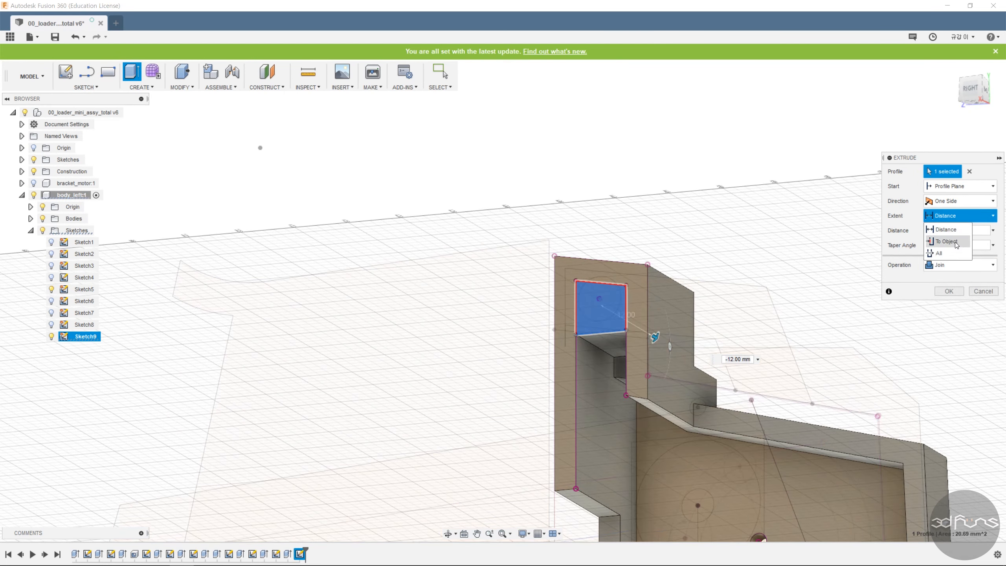
pyautogui.click(957, 245)
pyautogui.scroll(3, 622, 397)
pyautogui.keyDown('shift'); pyautogui.moveTo(622, 397); pyautogui.dragTo(653, 344, button='middle'); pyautogui.keyUp('shift')
pyautogui.click(655, 335)
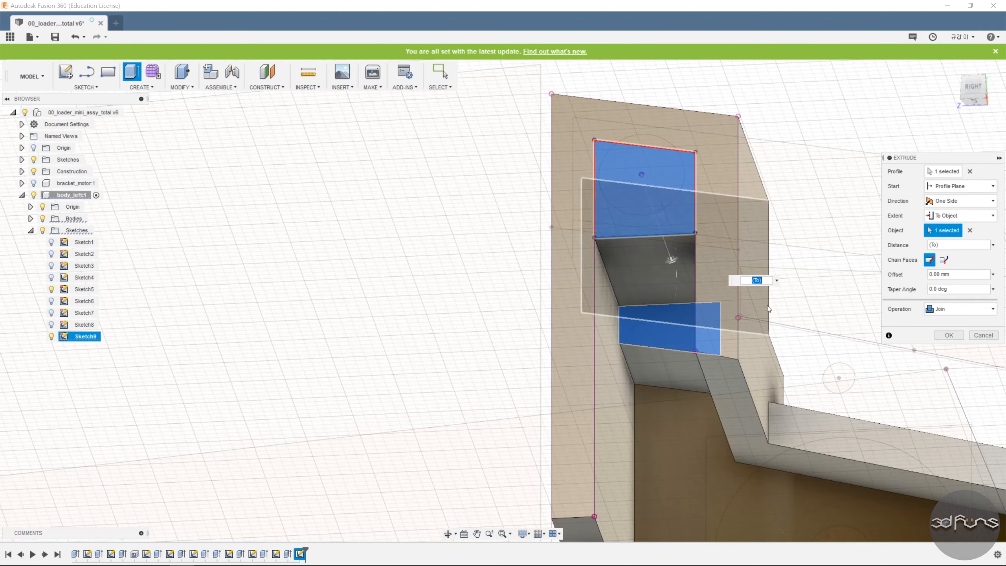
pyautogui.click(946, 260)
pyautogui.click(951, 336)
# Create a new sketch on the outer end face of the left body's wall
pyautogui.scroll(-3, 368, 287)
pyautogui.scroll(-3, 673, 179)
pyautogui.keyDown('shift'); pyautogui.moveTo(685, 178); pyautogui.dragTo(747, 198, button='middle'); pyautogui.keyUp('shift')
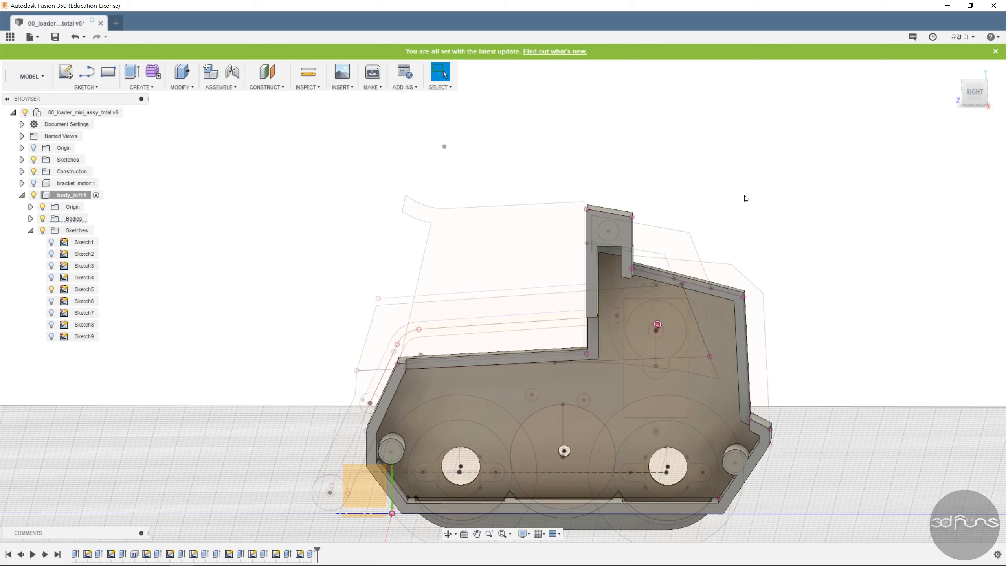
pyautogui.click(86, 87)
pyautogui.click(80, 99)
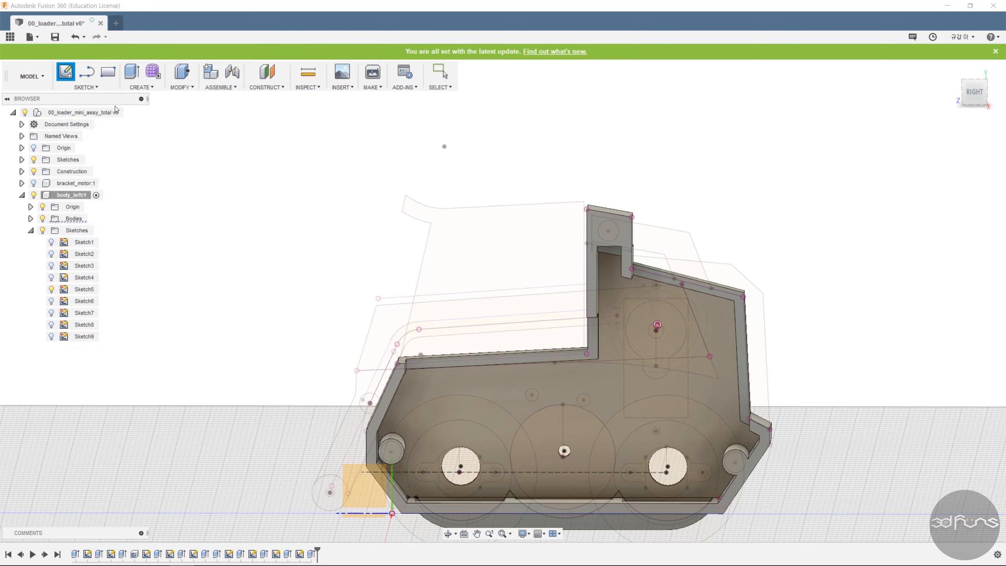
pyautogui.scroll(4, 612, 266)
pyautogui.click(639, 263)
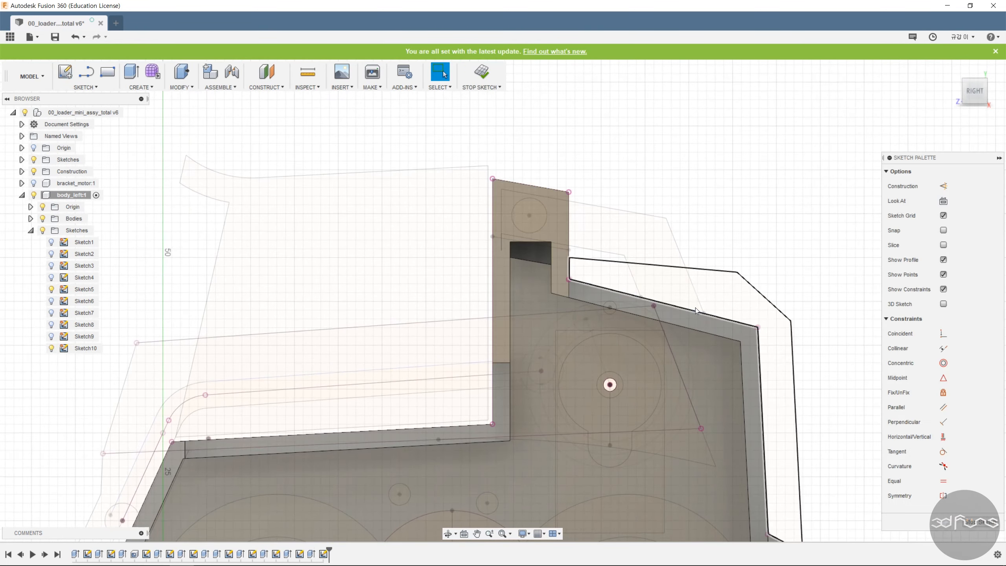
# Project the inner, lower and outer edges of the short wall beside the slot and look straight at the sketch
pyautogui.scroll(4, 545, 290)
pyautogui.keyDown('shift'); pyautogui.moveTo(545, 289); pyautogui.dragTo(577, 305, button='middle'); pyautogui.keyUp('shift')
pyautogui.click(94, 88)
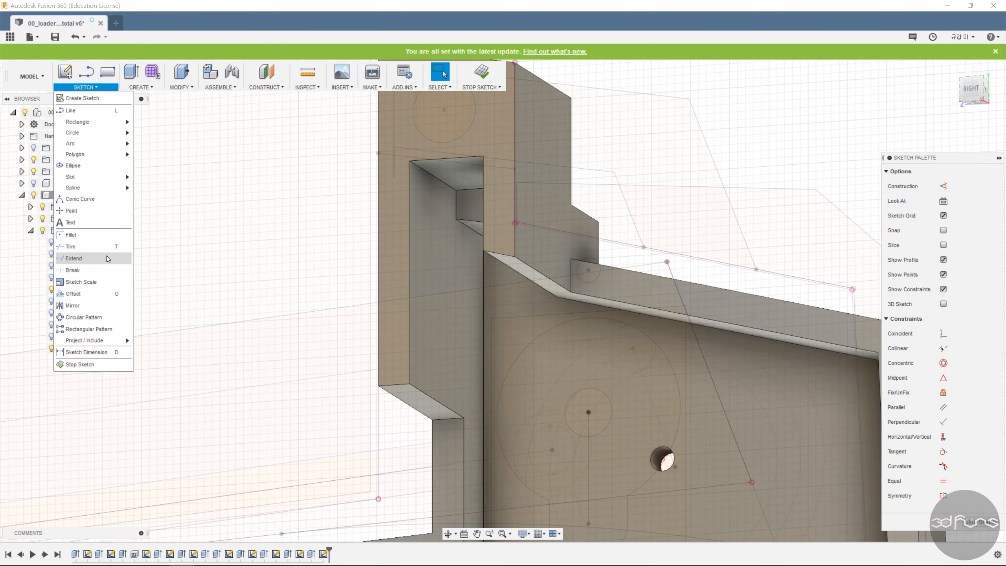
pyautogui.moveTo(91, 339)
pyautogui.click(157, 341)
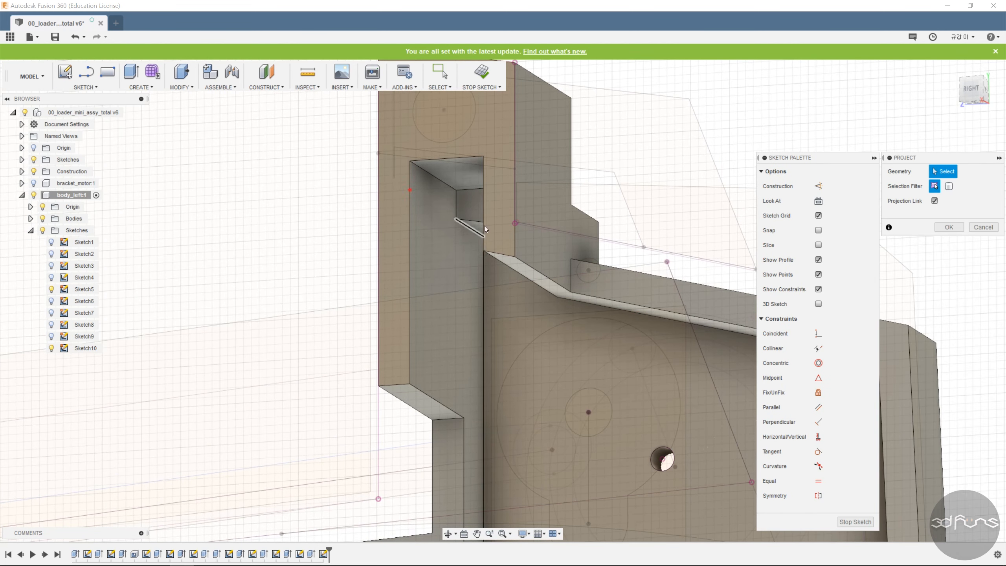
pyautogui.click(484, 236)
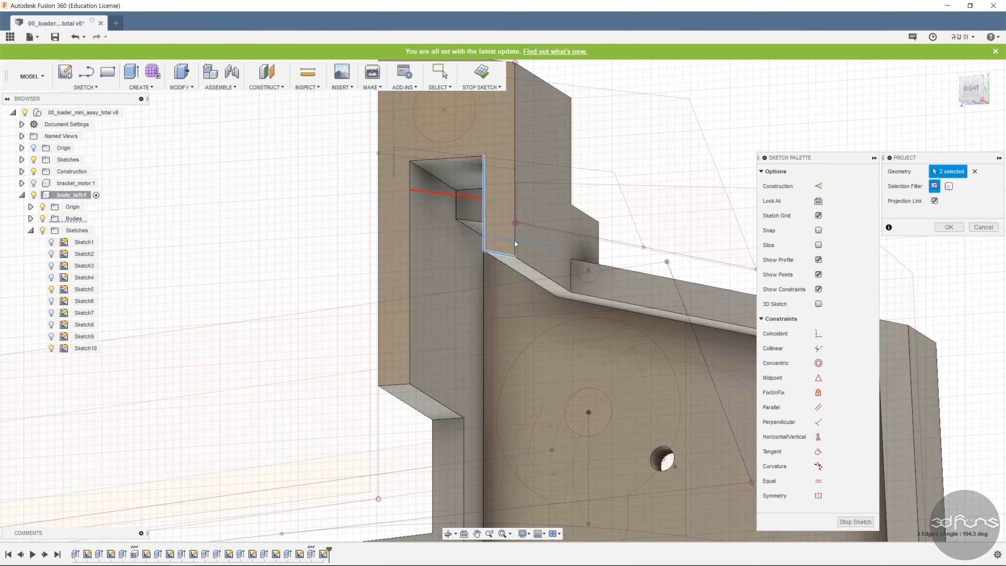
pyautogui.scroll(4, 514, 240)
pyautogui.scroll(-5, 591, 304)
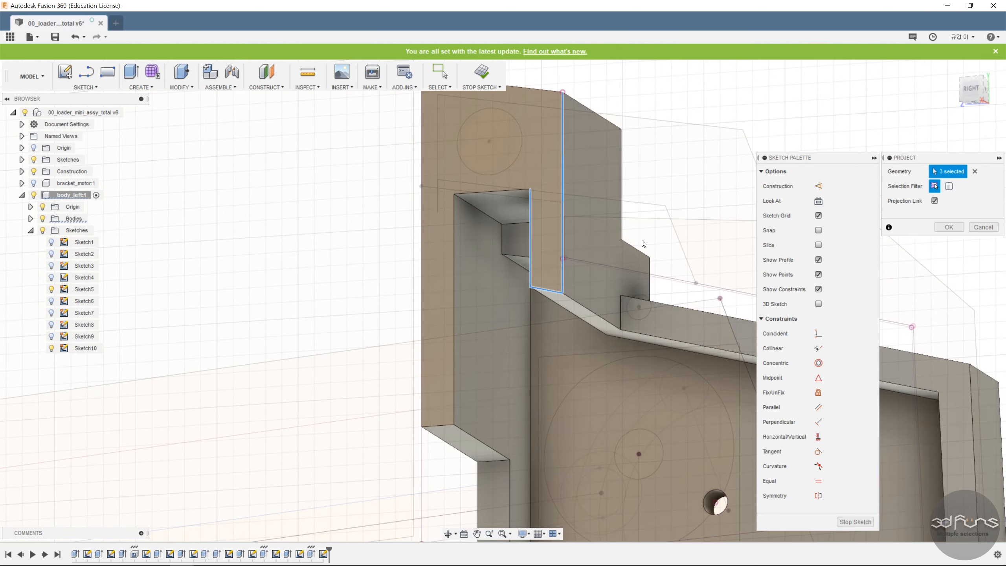
pyautogui.press('Return')
pyautogui.click(944, 201)
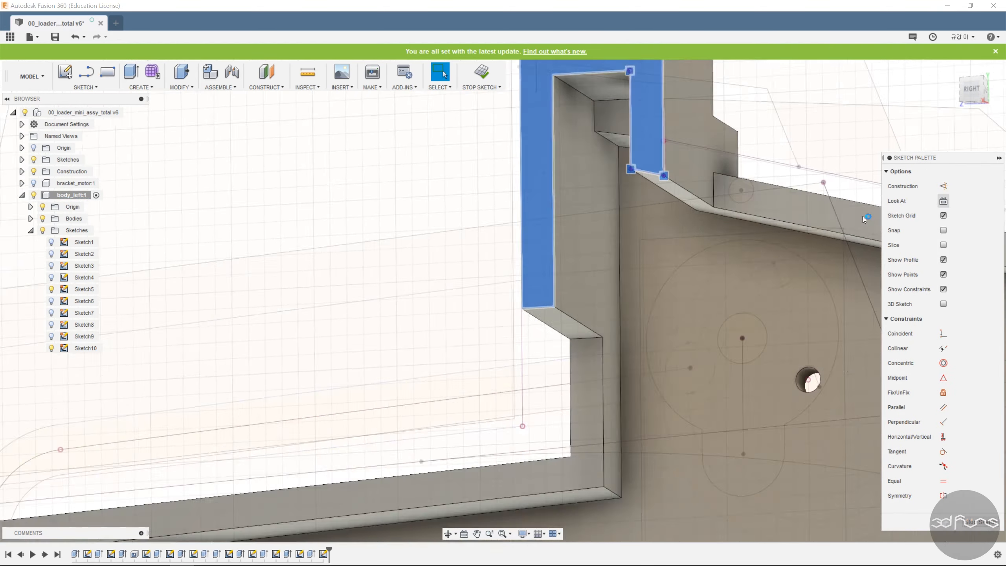
# Draw a line across the short wall between its projected side edges and constrain it horizontal
pyautogui.scroll(-3, 554, 253)
pyautogui.moveTo(670, 182); pyautogui.dragTo(360, 521, button='middle')
pyautogui.moveTo(735, 78); pyautogui.dragTo(658, 256, button='middle')
pyautogui.scroll(4, 658, 253)
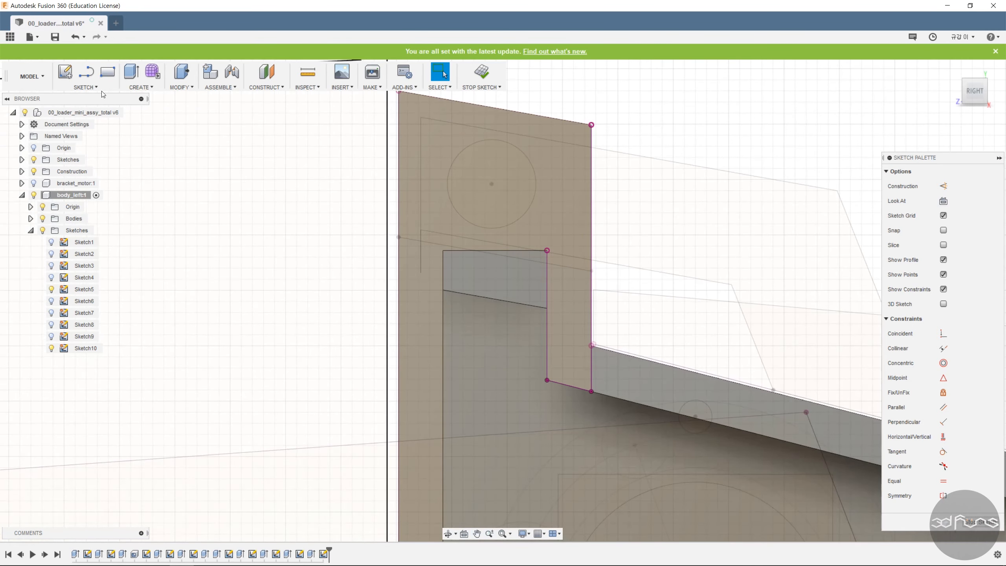
pyautogui.press('l')
pyautogui.scroll(2, 396, 359)
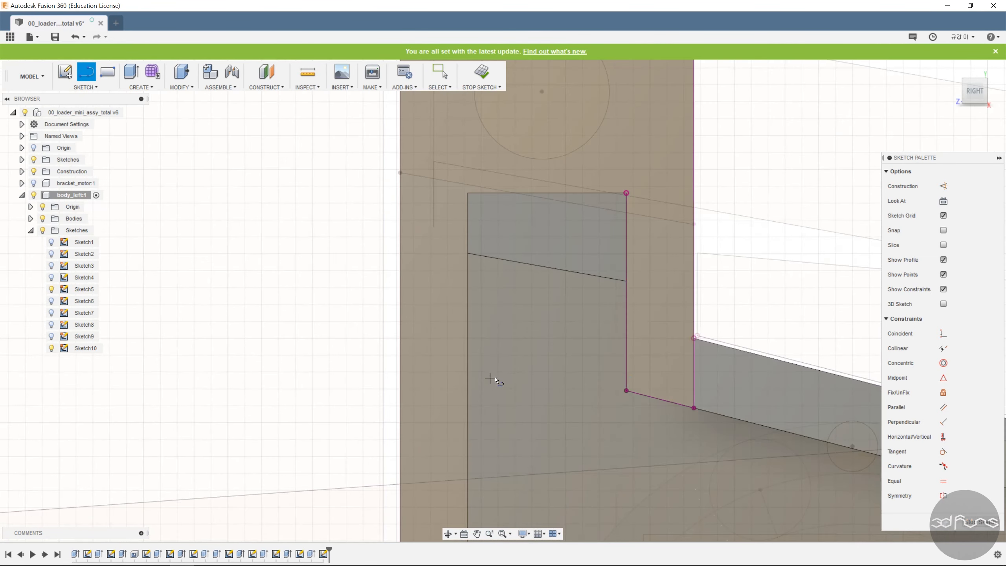
pyautogui.click(626, 315)
pyautogui.click(694, 309)
pyautogui.press('Escape')
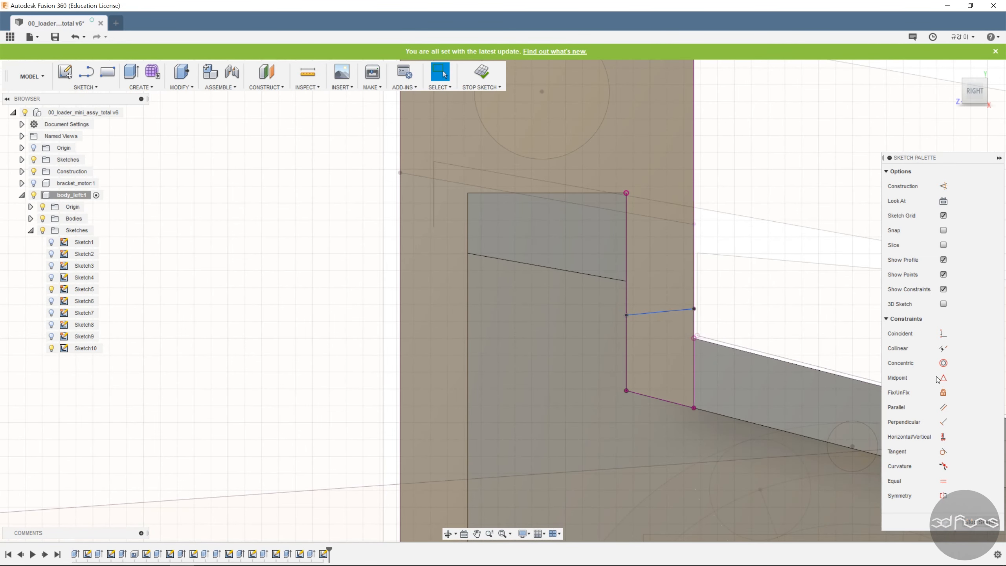
pyautogui.click(943, 436)
pyautogui.click(660, 313)
# Dimension the short wall's horizontal line 5.3 mm above the upper edge of the rectangle below it
pyautogui.scroll(-3, 661, 319)
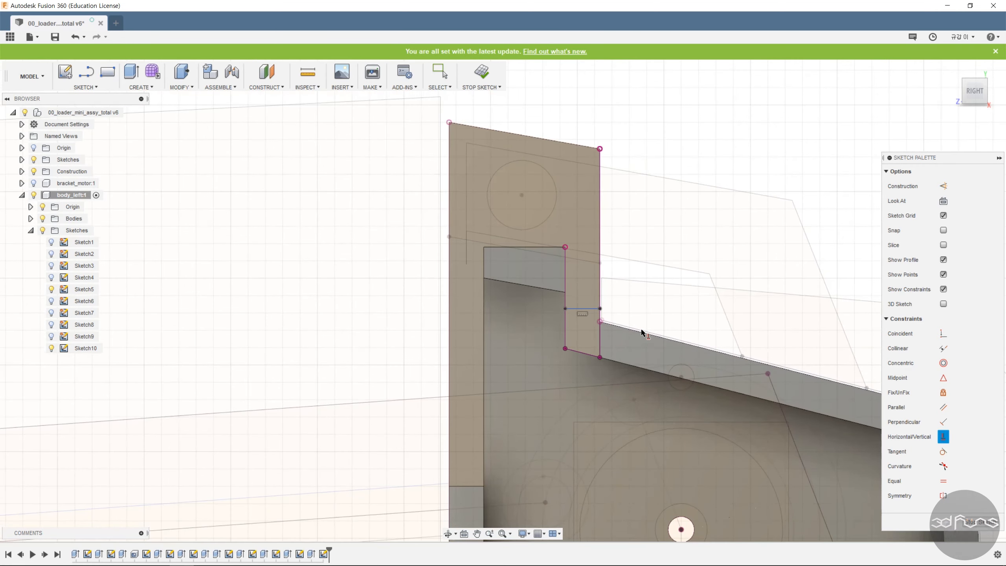
pyautogui.click(585, 311)
pyautogui.click(610, 422)
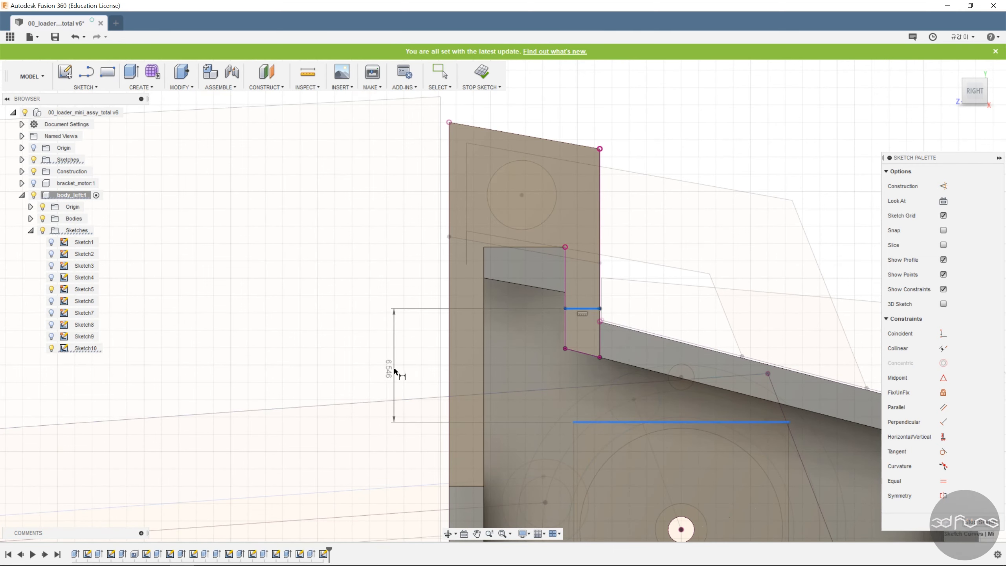
pyautogui.click(395, 370)
pyautogui.write('5.3')
pyautogui.press('Return')
# Extrude the small profile at the short wall's lower end as a Cut, with its extent set to the recessed rim face
pyautogui.press('e')
pyautogui.click(582, 343)
pyautogui.keyDown('shift'); pyautogui.moveTo(673, 357); pyautogui.dragTo(634, 325, button='middle'); pyautogui.keyUp('shift')
pyautogui.moveTo(600, 256); pyautogui.dragTo(658, 279)
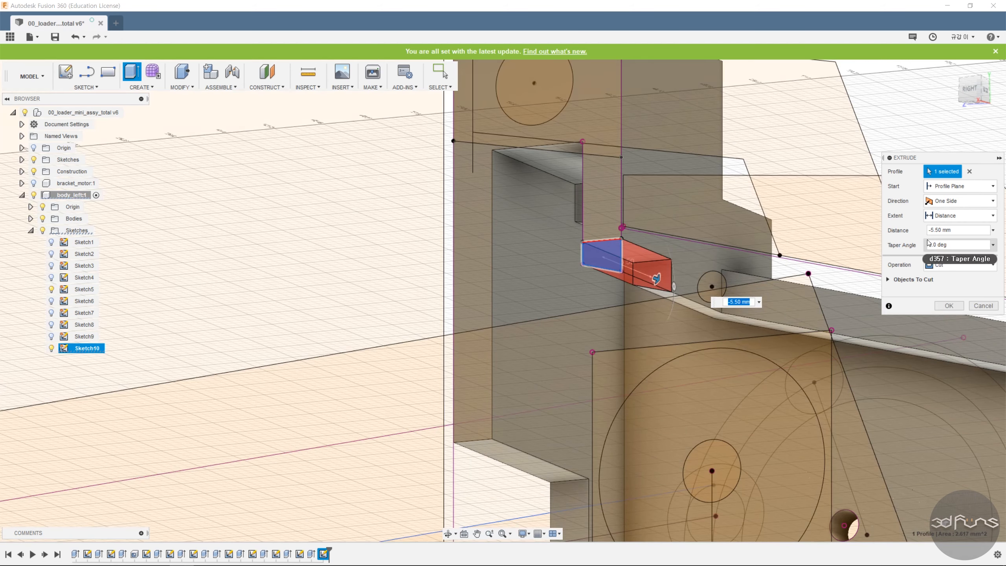
pyautogui.click(962, 215)
pyautogui.click(951, 243)
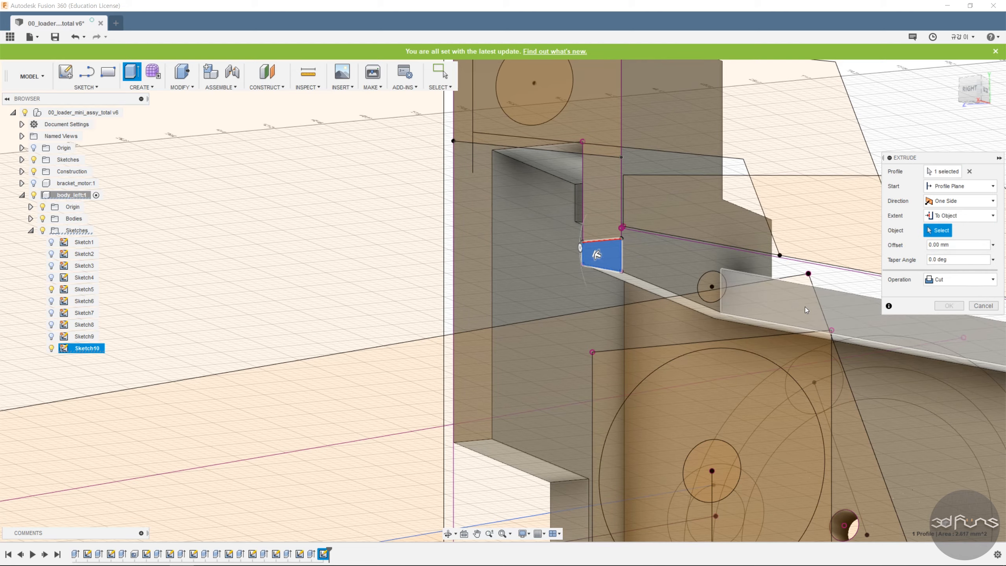
pyautogui.scroll(-3, 568, 303)
pyautogui.scroll(-1, 568, 303)
pyautogui.click(731, 312)
pyautogui.click(943, 262)
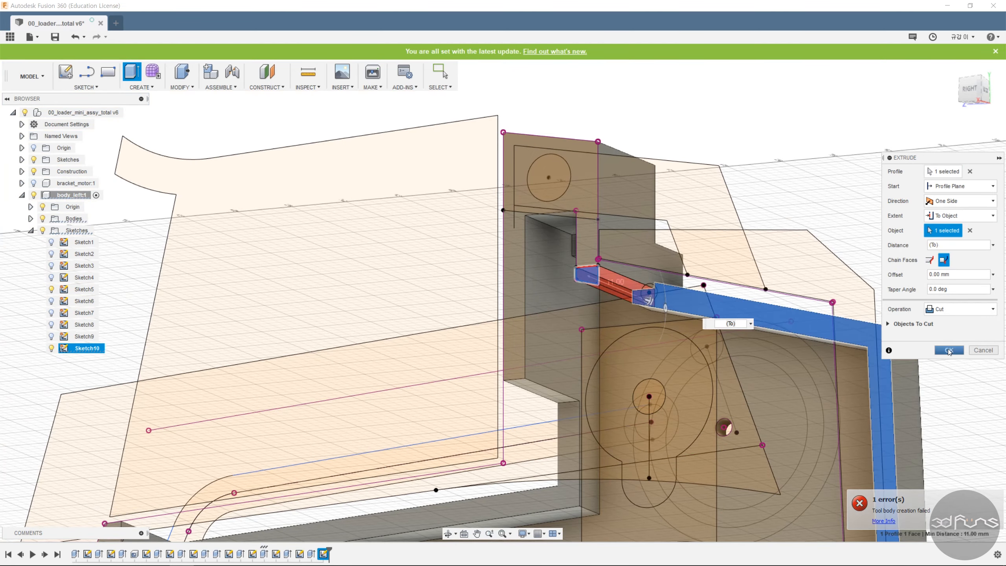
pyautogui.click(948, 351)
# Start a sketch on the left body's flat end face and draw a circle centred on the lower right post
pyautogui.scroll(-3, 710, 196)
pyautogui.keyDown('shift'); pyautogui.moveTo(745, 206); pyautogui.dragTo(822, 265, button='middle'); pyautogui.keyUp('shift')
pyautogui.scroll(-3, 821, 265)
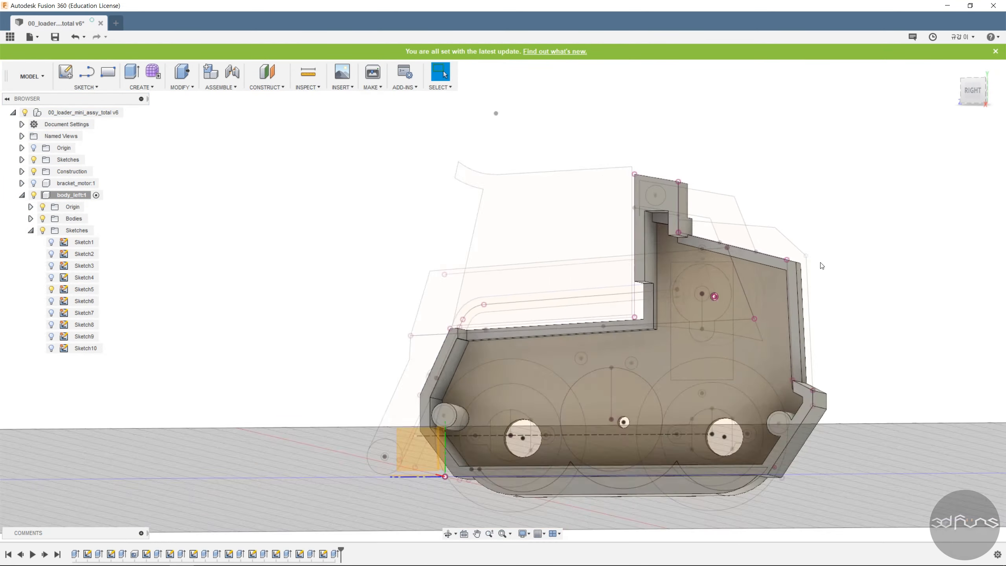
pyautogui.moveTo(821, 302); pyautogui.dragTo(815, 275, button='middle')
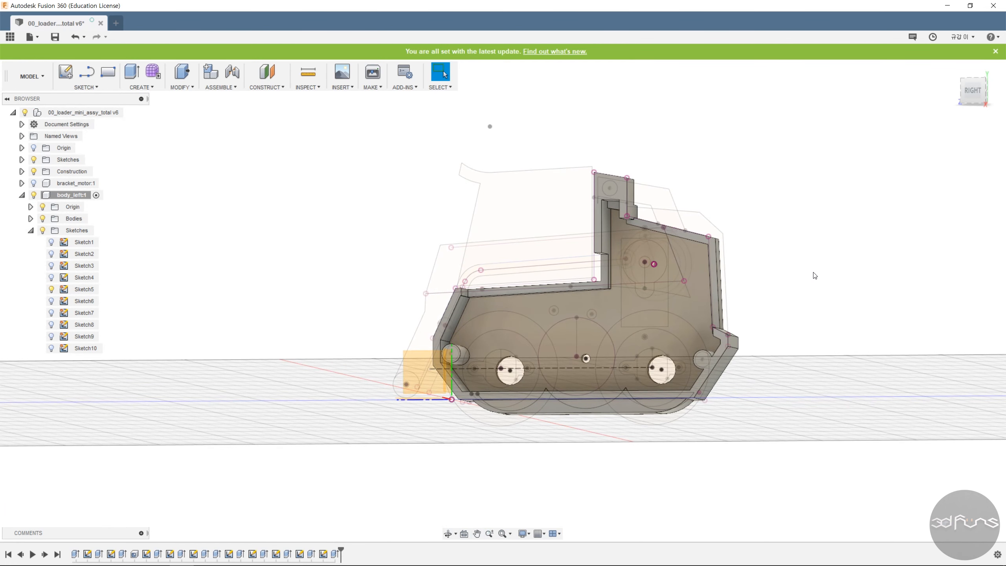
pyautogui.press('c')
pyautogui.click(703, 358)
pyautogui.scroll(4, 639, 334)
pyautogui.click(639, 334)
pyautogui.click(684, 369)
# Draw two more circles, one centred on the lower left post and one on the upper arm's small circle
pyautogui.scroll(-3, 713, 372)
pyautogui.scroll(3, 347, 340)
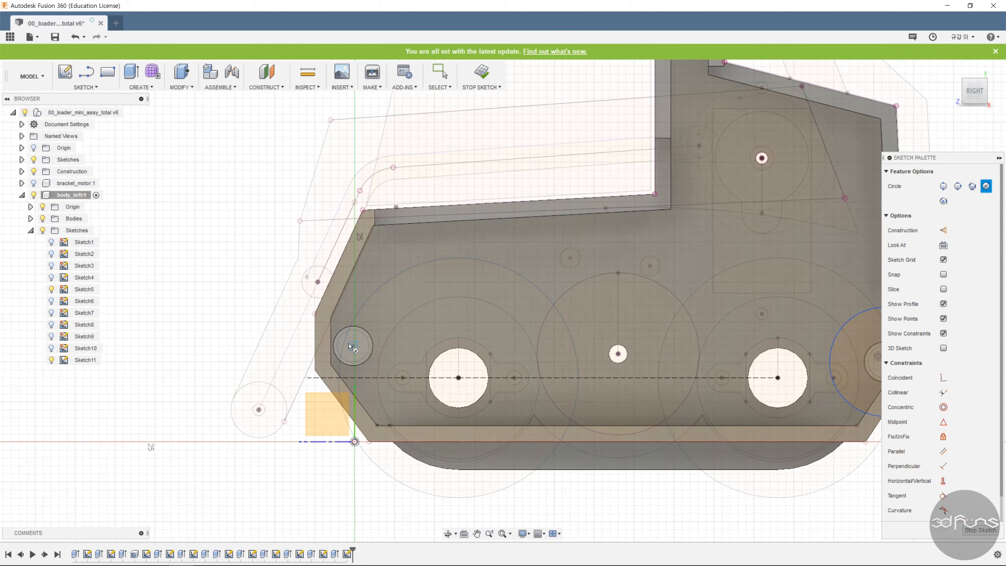
pyautogui.click(353, 345)
pyautogui.click(242, 323)
pyautogui.scroll(-3, 242, 323)
pyautogui.scroll(3, 556, 111)
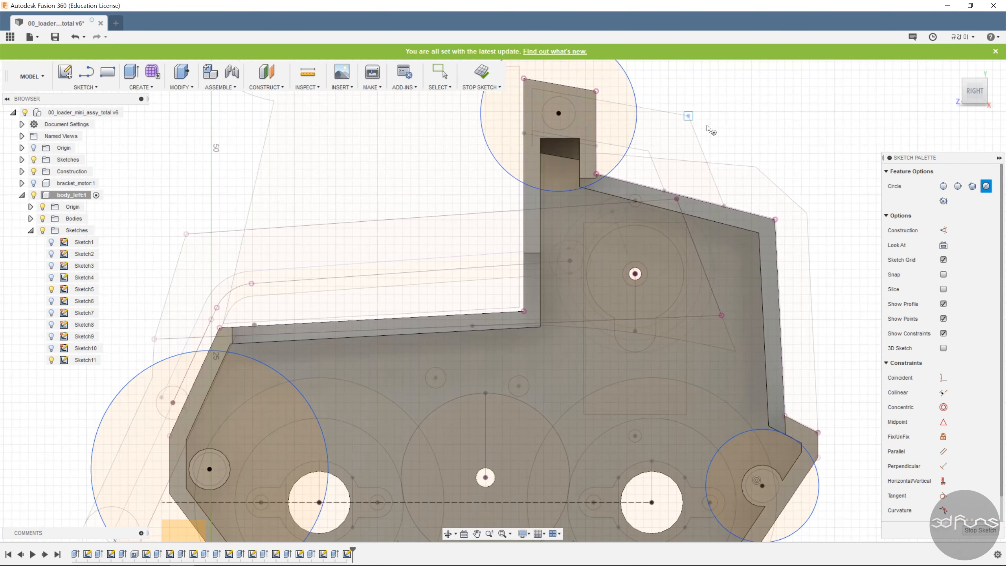
pyautogui.scroll(-2, 556, 111)
pyautogui.moveTo(956, 166); pyautogui.dragTo(955, 126)
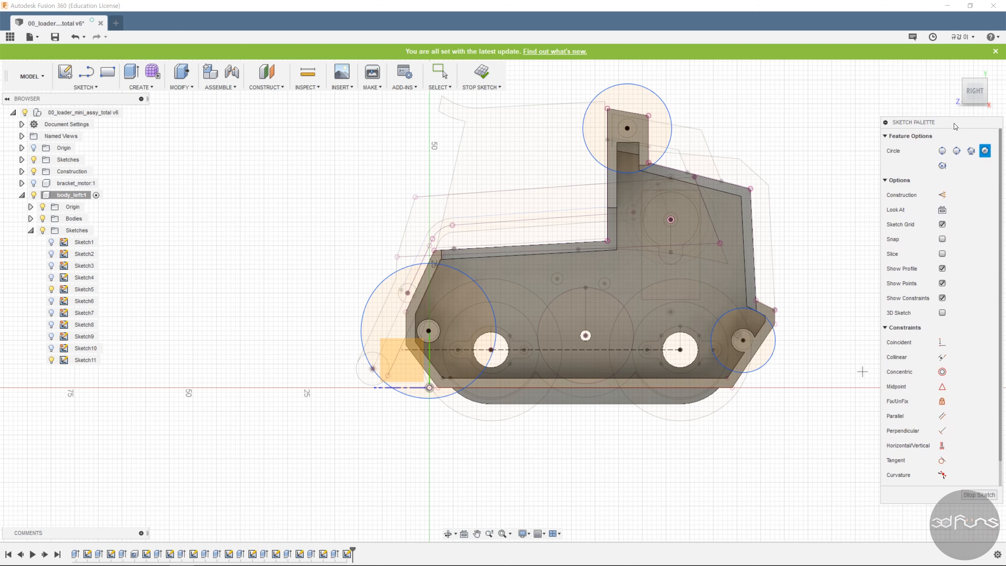
pyautogui.press('Escape')
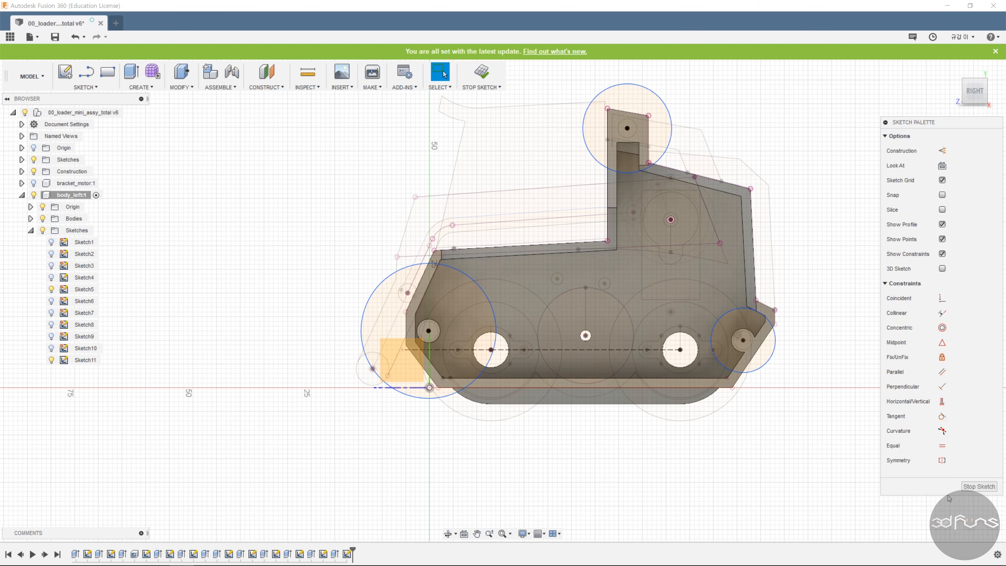
# Apply Equal constraints between the three circles on the upper arm, the lower right post and the lower left post
pyautogui.click(942, 446)
pyautogui.click(671, 127)
pyautogui.click(773, 348)
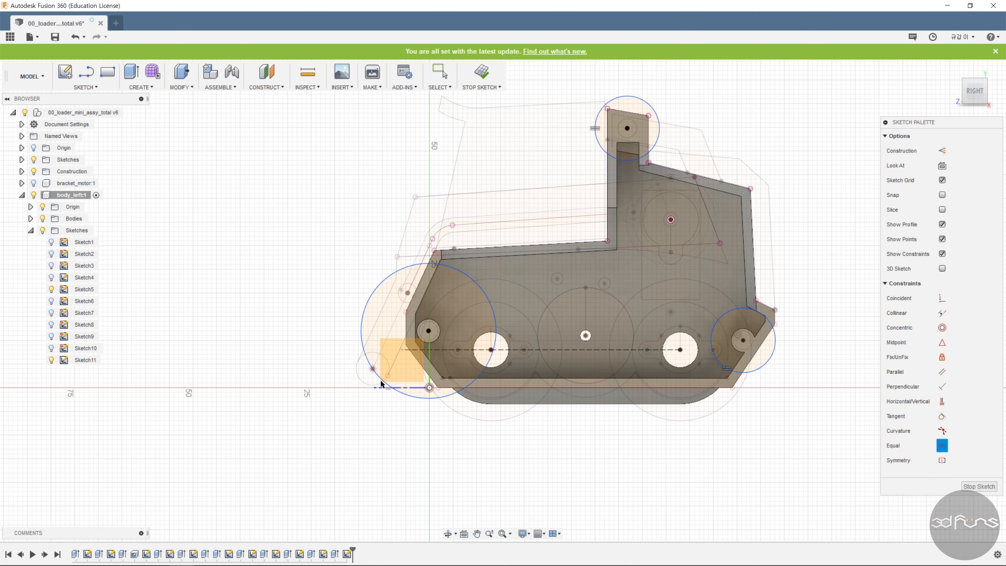
pyautogui.click(364, 320)
pyautogui.click(771, 358)
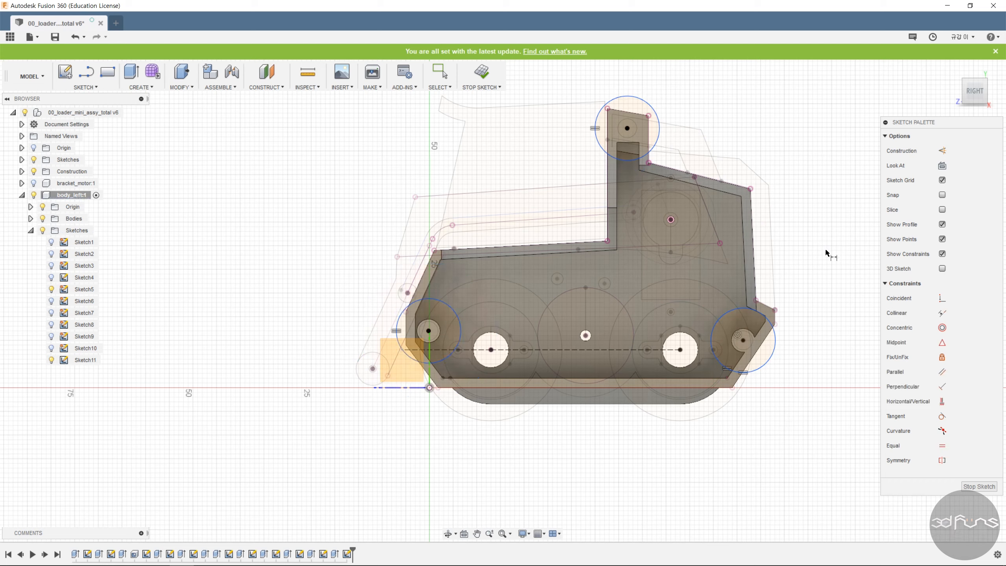
# Dimension the lower right post's circle to a 1.5 mm diameter and finish the sketch
pyautogui.click(774, 360)
pyautogui.click(777, 368)
pyautogui.press('Return')
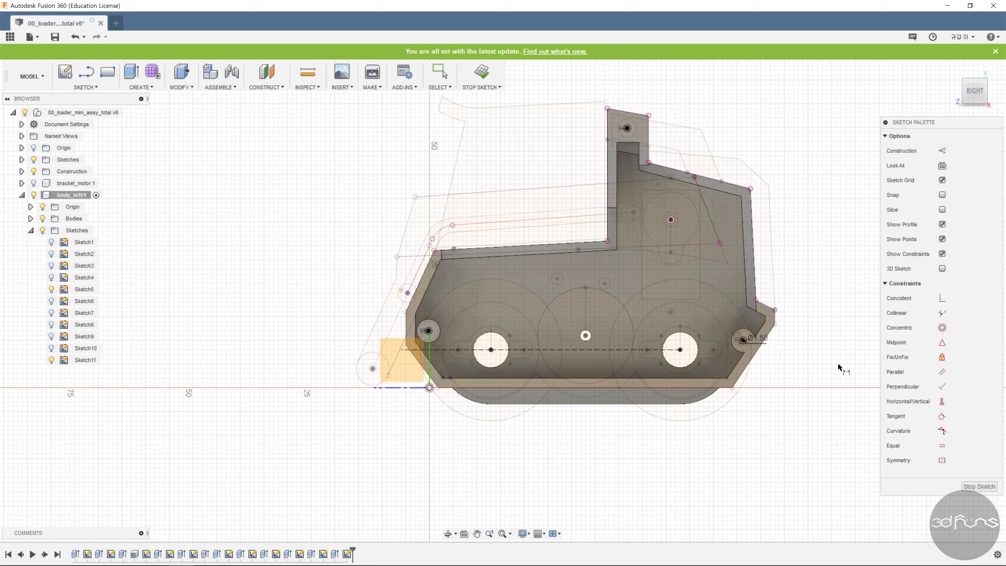
pyautogui.click(978, 486)
pyautogui.click(133, 76)
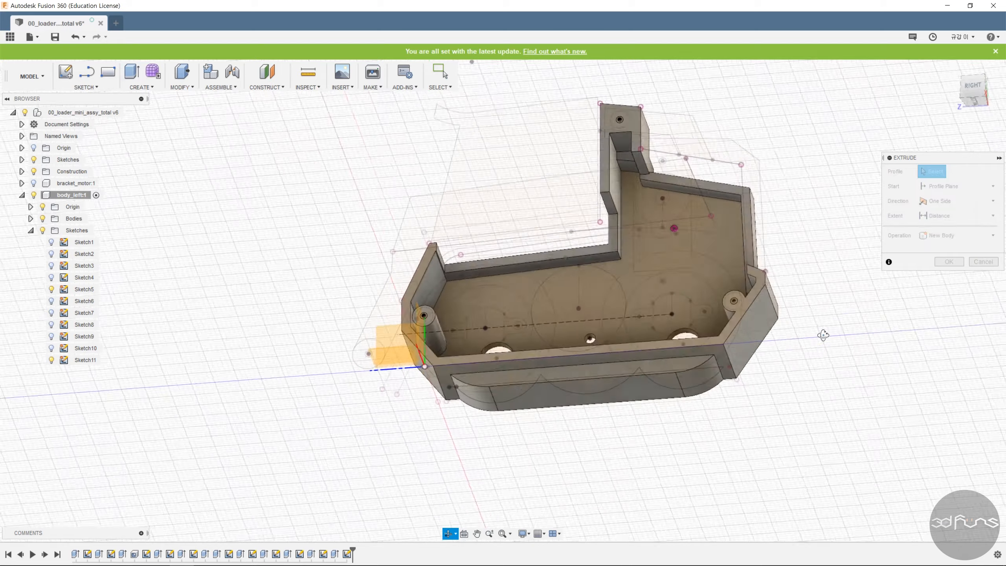
pyautogui.scroll(10, 735, 254)
pyautogui.click(675, 288)
pyautogui.scroll(-5, 752, 313)
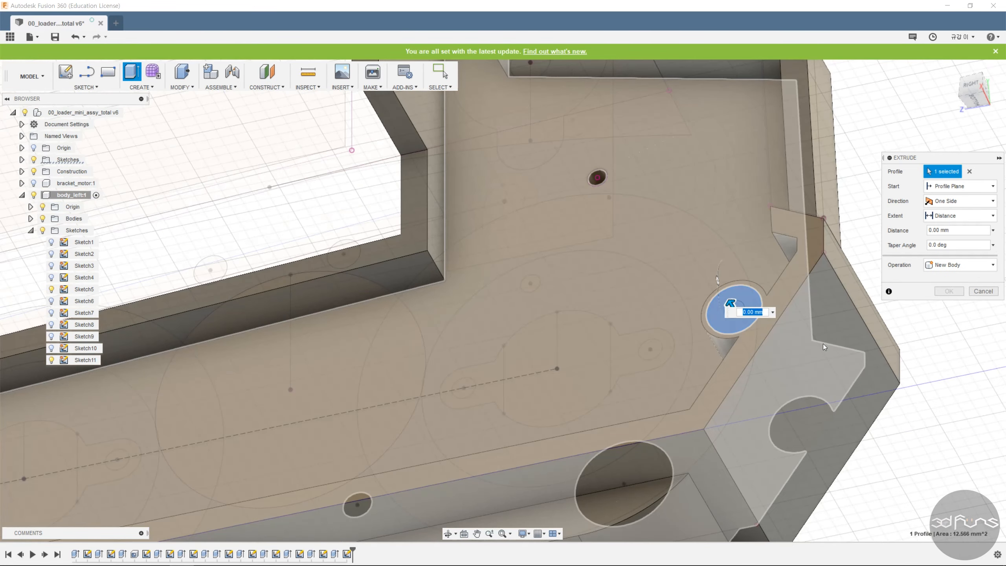
pyautogui.press('Escape')
# Select the 1.5 mm circle profiles on the lower right and lower left posts
pyautogui.scroll(5, 737, 307)
pyautogui.rightClick(743, 310)
pyautogui.click(745, 311)
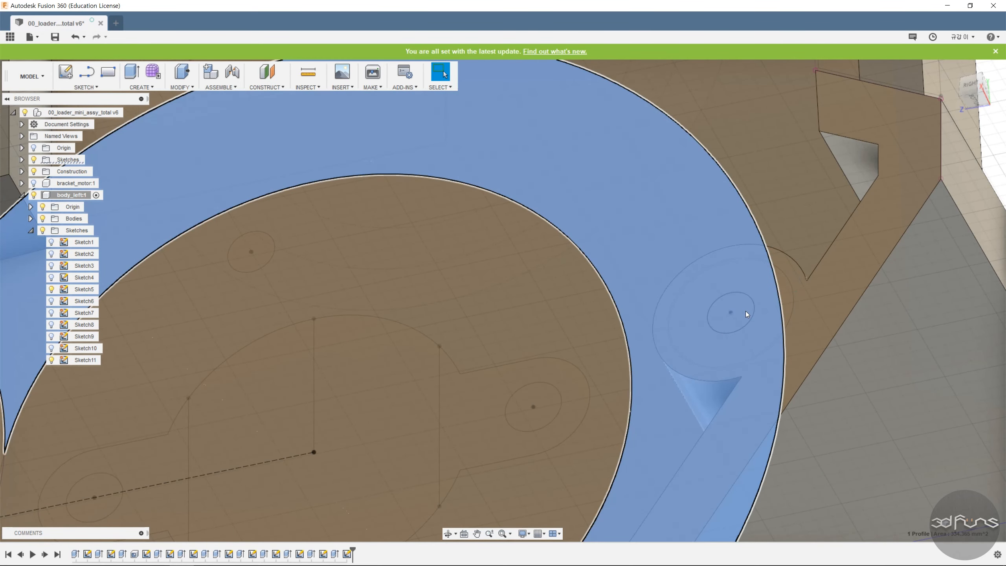
pyautogui.click(746, 312)
pyautogui.click(760, 343)
pyautogui.scroll(-8, 843, 314)
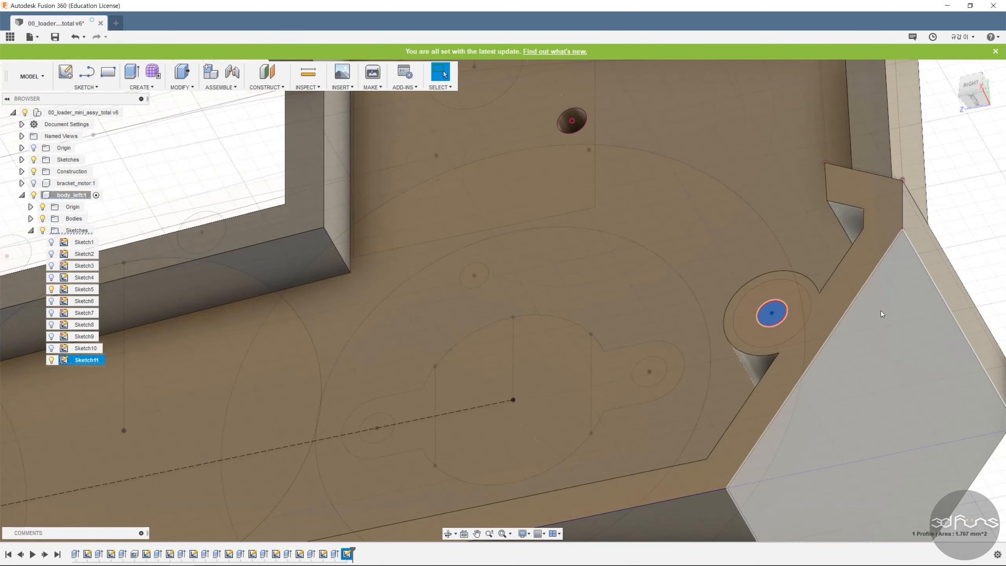
pyautogui.scroll(8, 491, 357)
pyautogui.click(530, 374)
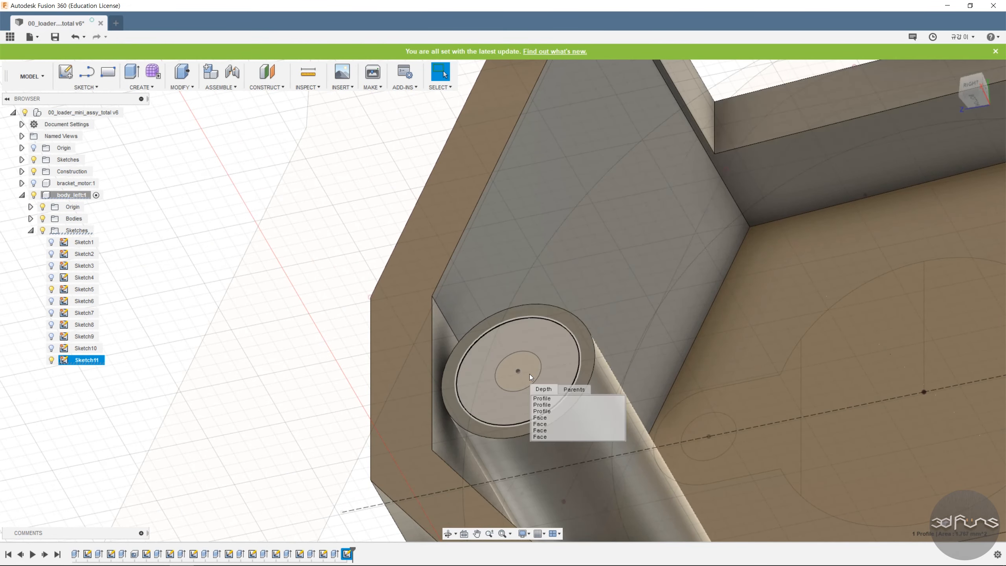
pyautogui.click(535, 408)
pyautogui.scroll(-2, 319, 351)
pyautogui.scroll(-5, 319, 351)
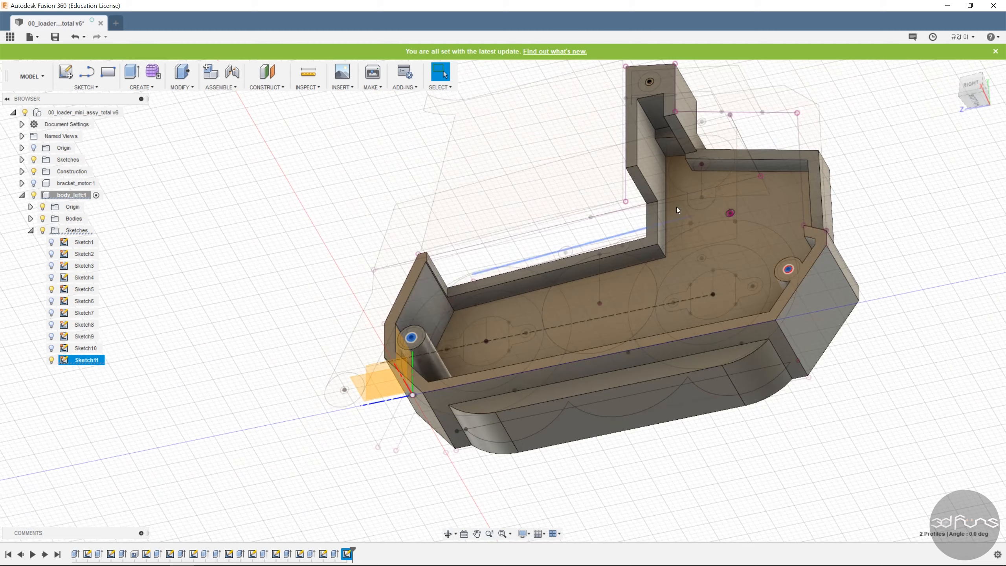
# Add the upper arm's small circle profile to the selection and extrude all three as a Cut of -7 mm
pyautogui.scroll(5, 669, 210)
pyautogui.scroll(5, 657, 218)
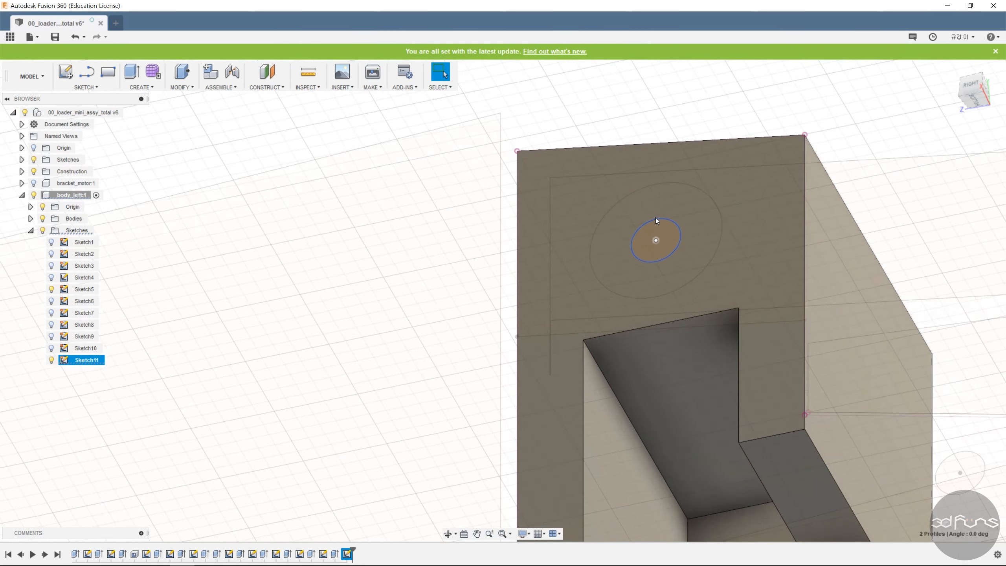
pyautogui.click(659, 229)
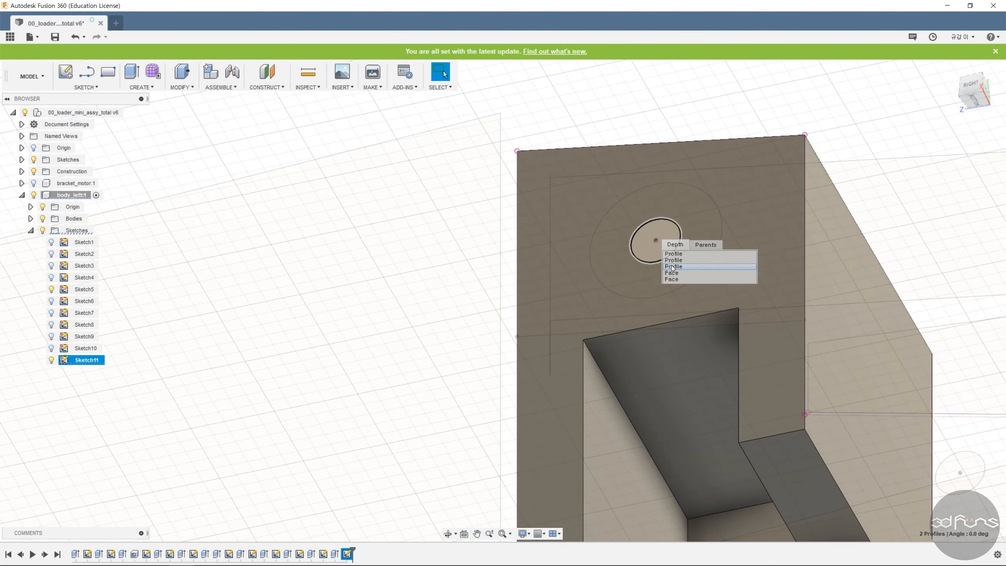
pyautogui.click(672, 255)
pyautogui.scroll(-5, 559, 233)
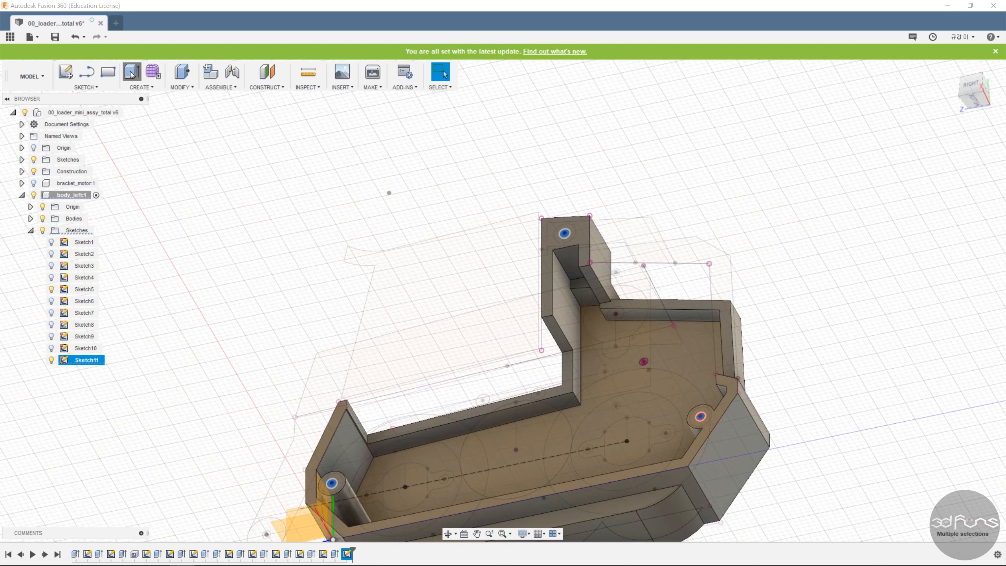
pyautogui.click(131, 73)
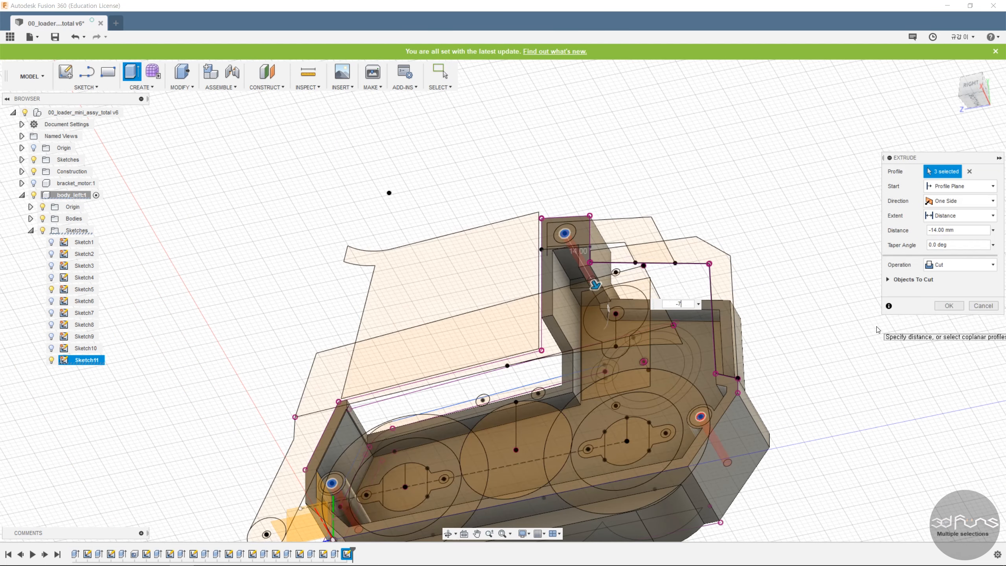
pyautogui.click(945, 306)
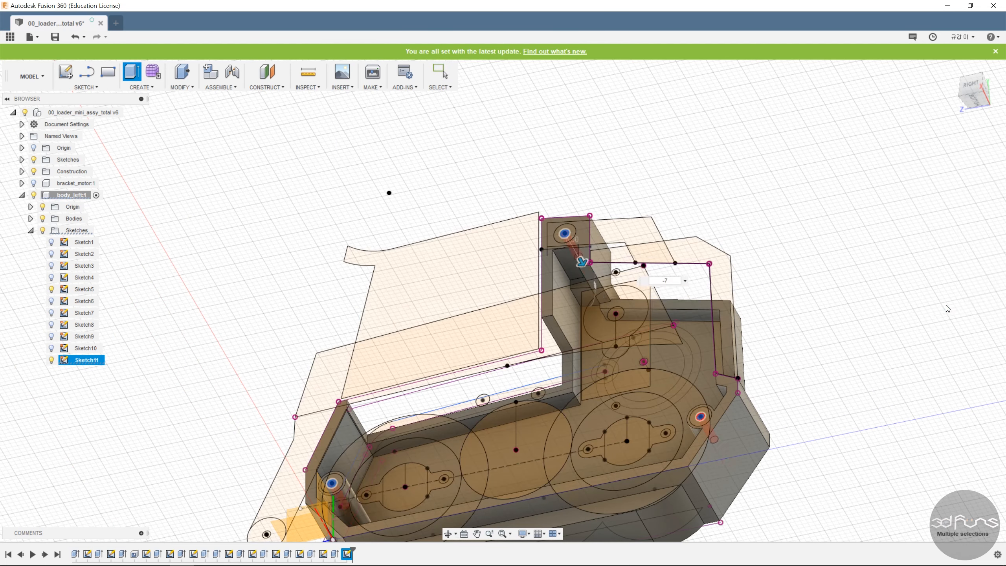
# Fillet the outer edge where the upper arm meets the low wall with a 6 mm radius
pyautogui.scroll(-3, 820, 316)
pyautogui.keyDown('shift'); pyautogui.moveTo(824, 316); pyautogui.dragTo(838, 343, button='middle'); pyautogui.keyUp('shift')
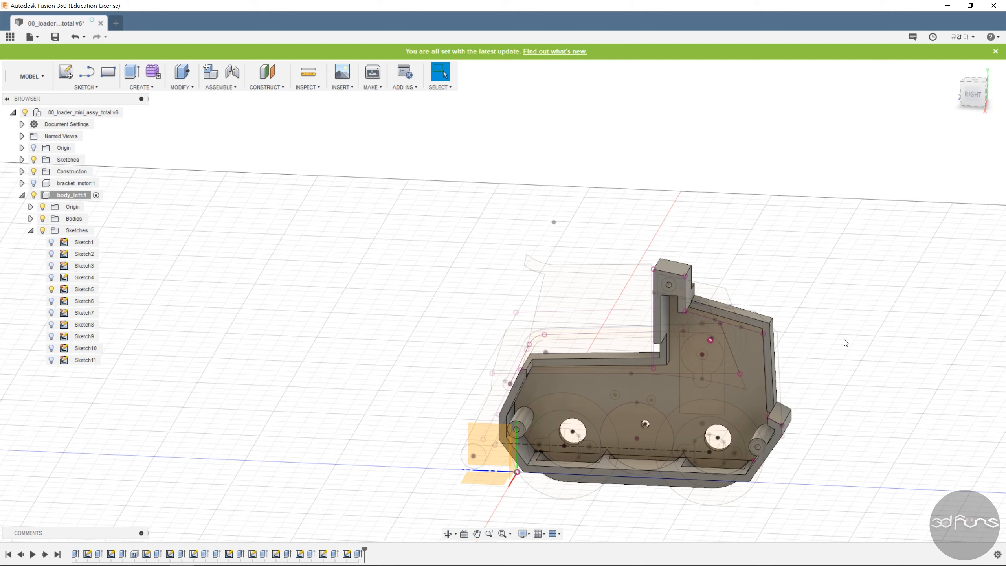
pyautogui.keyDown('shift'); pyautogui.moveTo(788, 171); pyautogui.dragTo(775, 231, button='middle'); pyautogui.keyUp('shift')
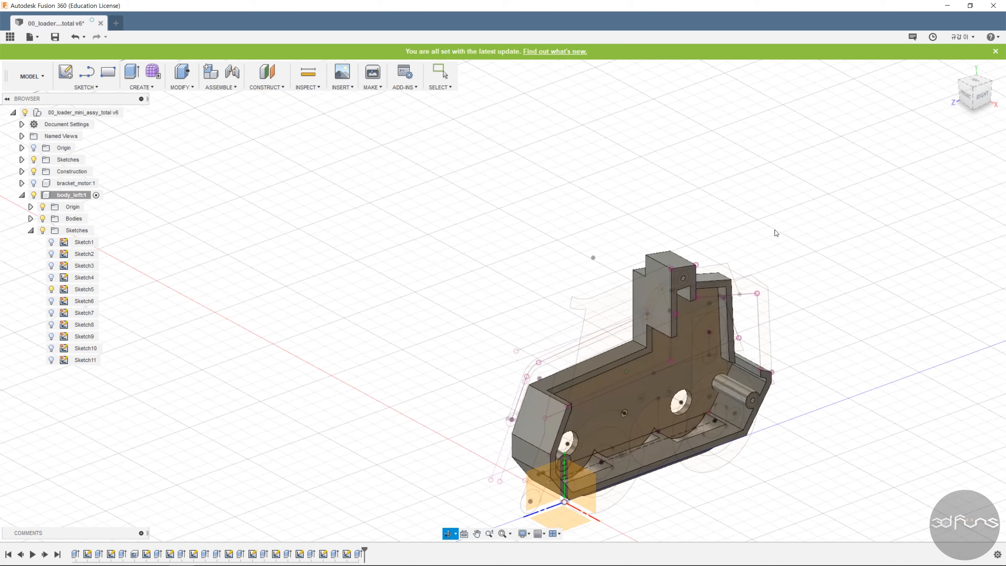
pyautogui.click(191, 87)
pyautogui.click(182, 113)
pyautogui.scroll(3, 633, 360)
pyautogui.click(635, 320)
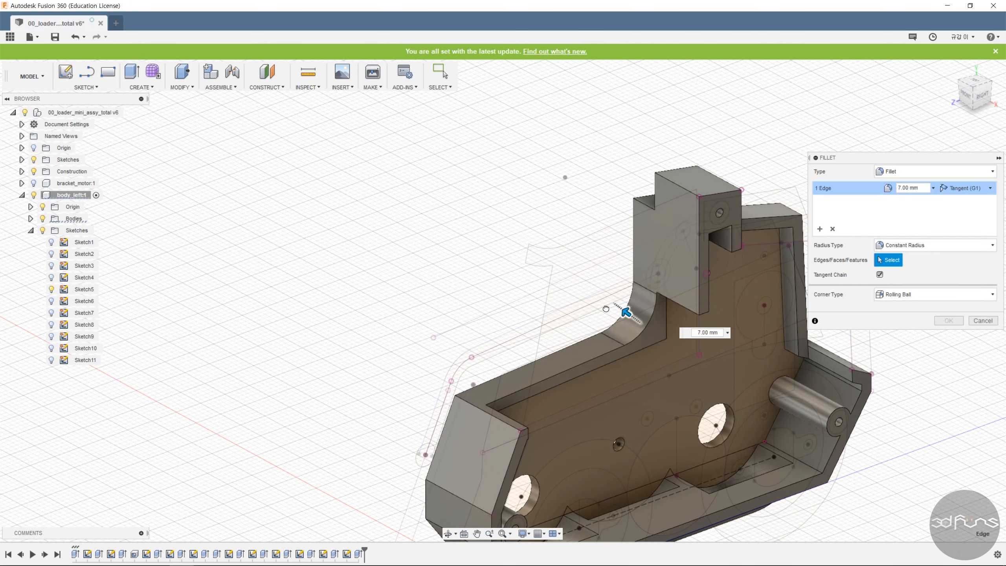
pyautogui.write('6')
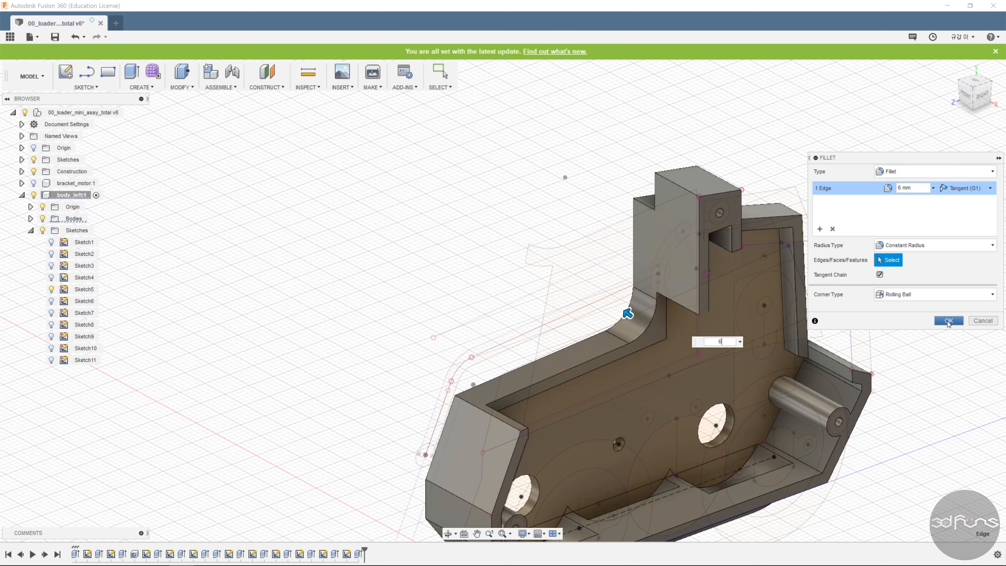
pyautogui.click(949, 321)
# Fillet the body's upper outer corner edge, beside the sloped top wall, with a 4 mm radius
pyautogui.keyDown('shift'); pyautogui.moveTo(948, 323); pyautogui.dragTo(850, 254, button='middle'); pyautogui.keyUp('shift')
pyautogui.click(182, 87)
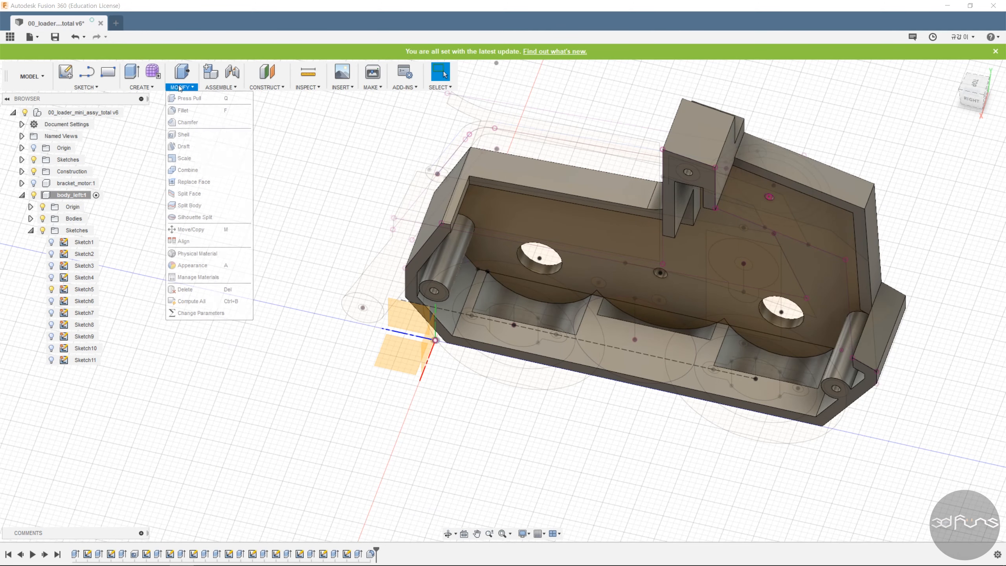
pyautogui.click(198, 108)
pyautogui.moveTo(709, 249); pyautogui.dragTo(496, 296, button='middle')
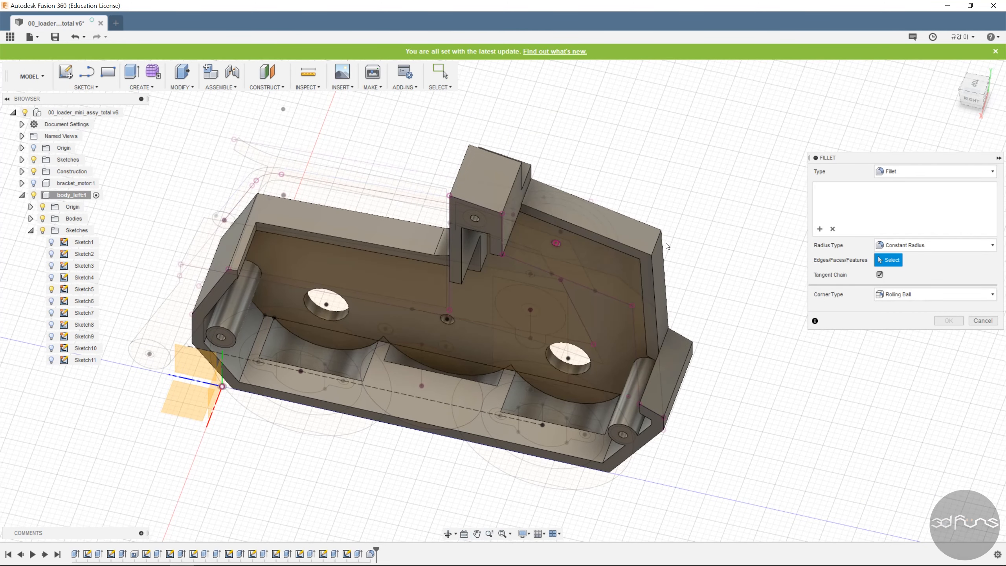
pyautogui.click(664, 274)
pyautogui.moveTo(663, 242); pyautogui.dragTo(780, 286)
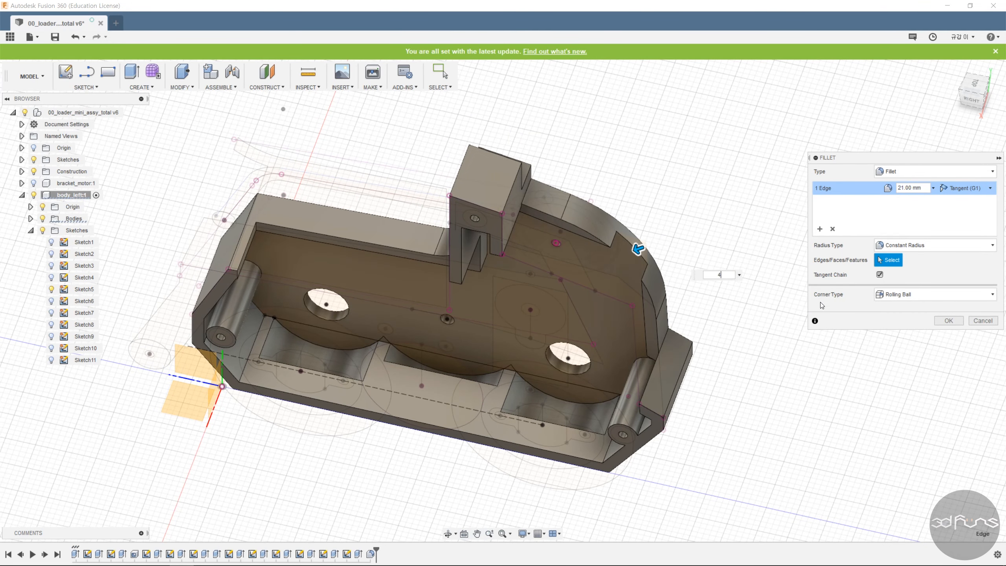
pyautogui.write('4')
pyautogui.press('Return')
pyautogui.press('Return')
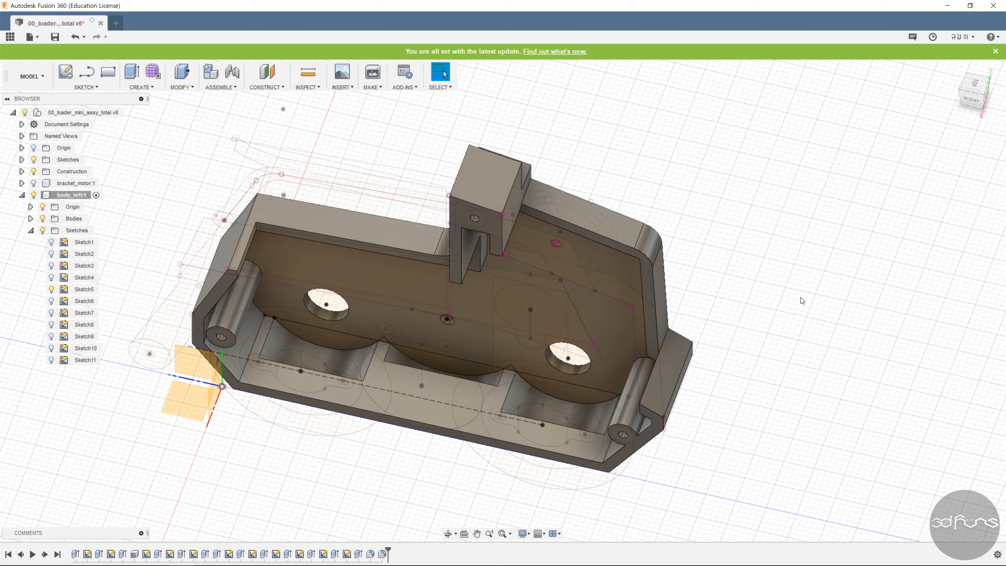
# Start a new fillet and select the outer edges at both ends of the body's bottom wall
pyautogui.click(181, 90)
pyautogui.click(190, 111)
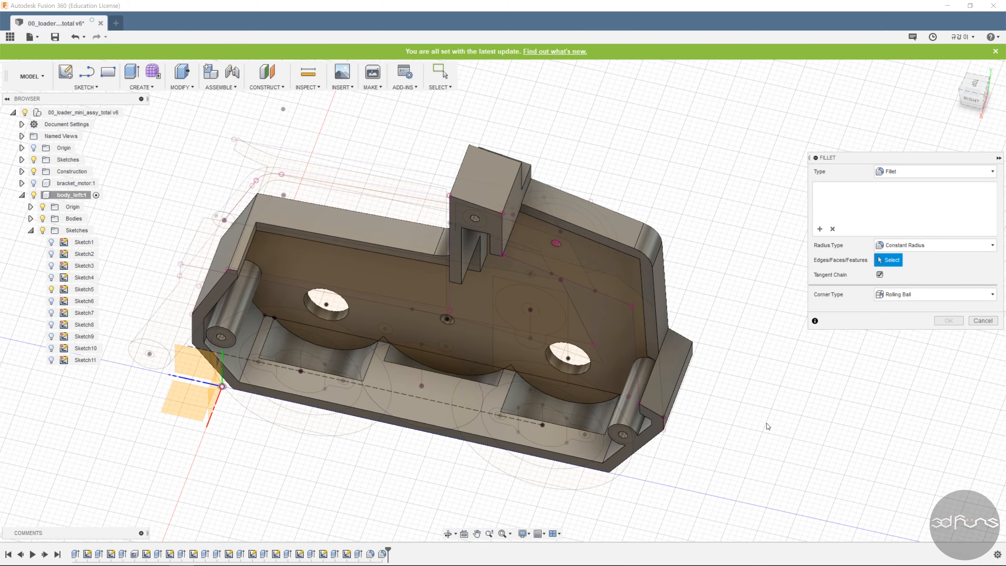
pyautogui.keyDown('shift'); pyautogui.moveTo(767, 425); pyautogui.dragTo(752, 355, button='middle'); pyautogui.keyUp('shift')
pyautogui.click(613, 391)
pyautogui.keyDown('shift'); pyautogui.moveTo(688, 415); pyautogui.dragTo(721, 446, button='middle'); pyautogui.keyUp('shift')
pyautogui.scroll(6, 261, 424)
pyautogui.click(266, 425)
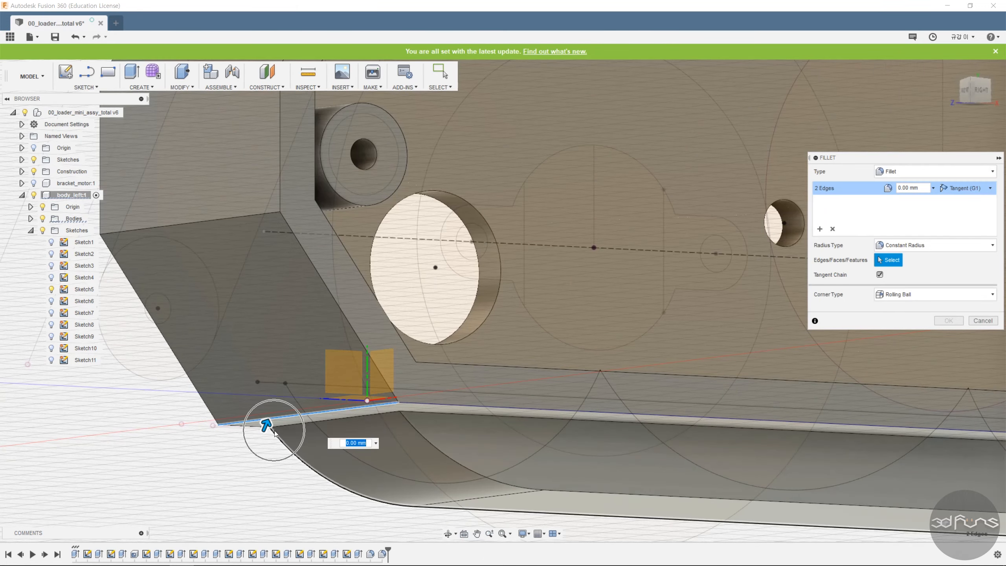
# Add the two edges of the end wall beside the lower left post and fillet all four edges at 2 mm
pyautogui.click(217, 219)
pyautogui.scroll(-4, 294, 306)
pyautogui.click(259, 196)
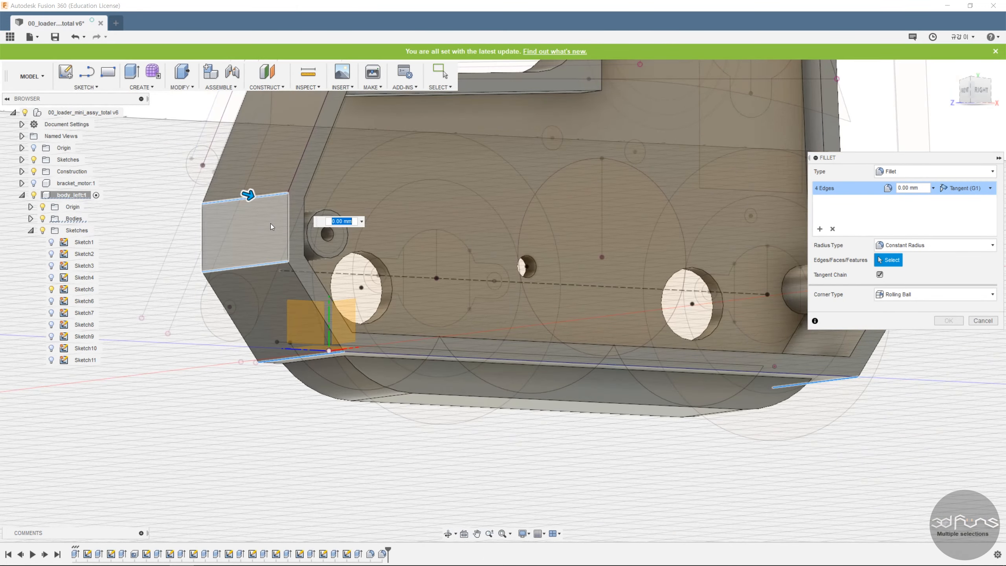
pyautogui.moveTo(246, 194); pyautogui.dragTo(252, 196)
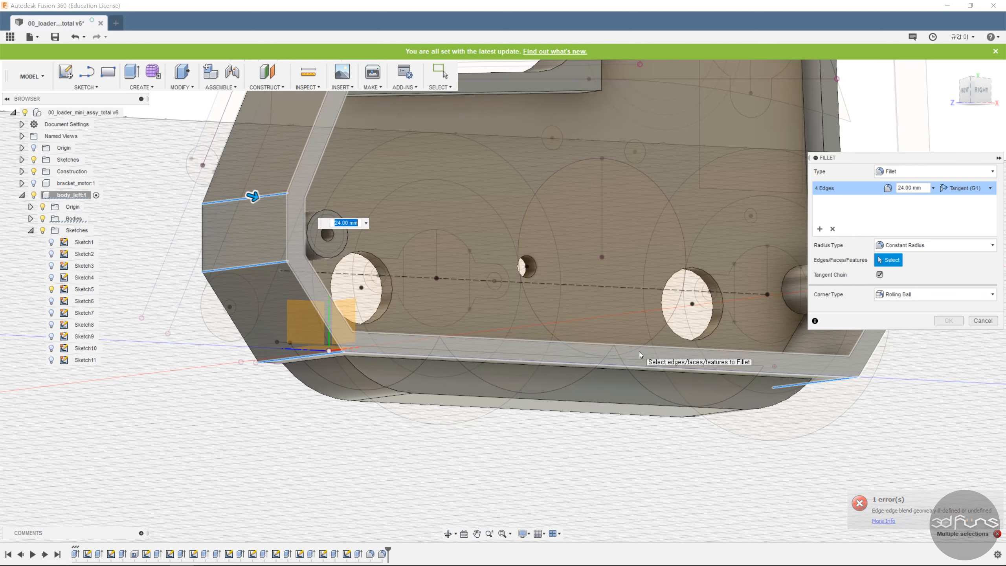
pyautogui.write('2')
pyautogui.scroll(-5, 641, 354)
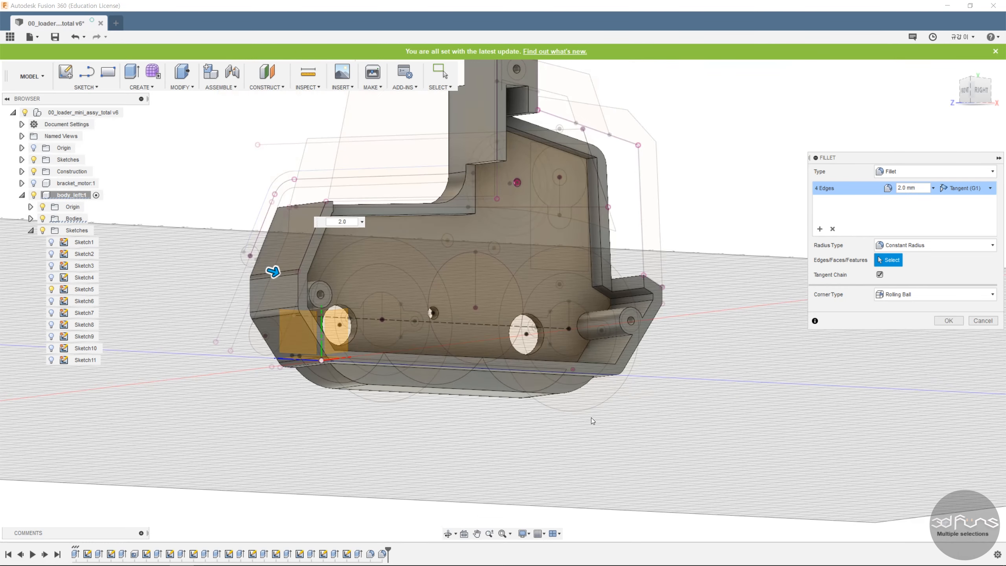
pyautogui.press('Return')
# Edit the 2 mm fillet to include the edge where the sloped top wall meets the upper arm
pyautogui.keyDown('shift'); pyautogui.moveTo(789, 227); pyautogui.dragTo(761, 243, button='middle'); pyautogui.keyUp('shift')
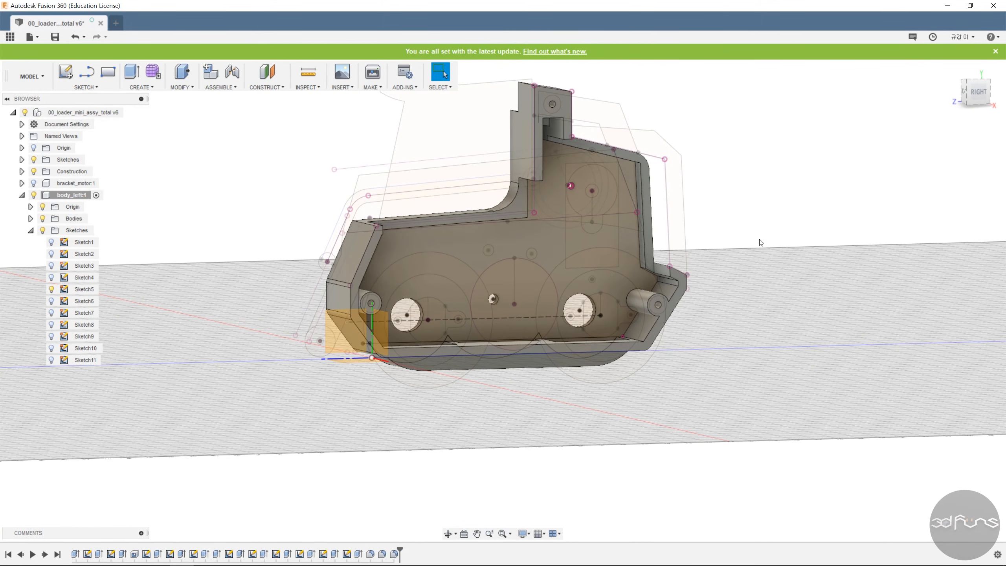
pyautogui.rightClick(394, 554)
pyautogui.click(427, 470)
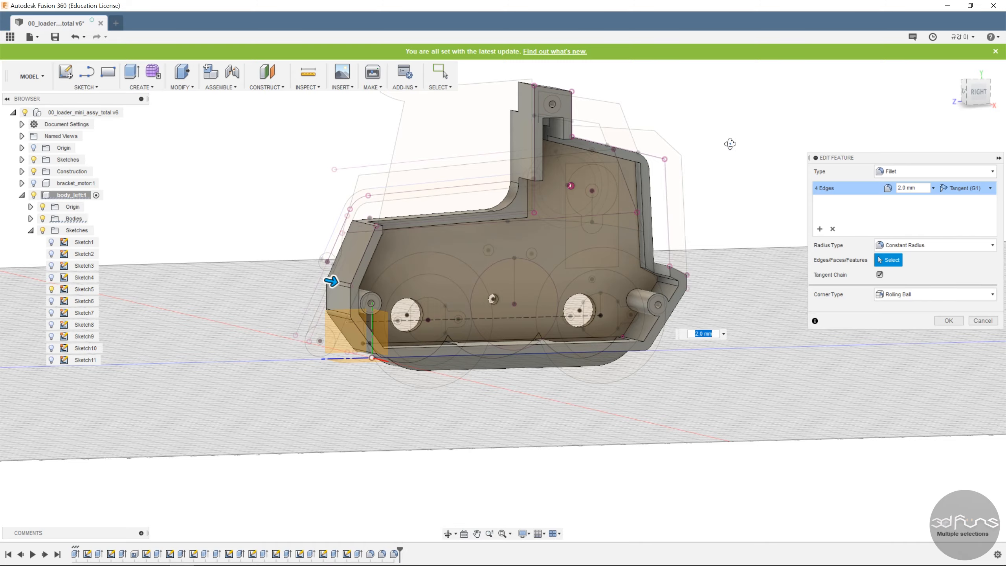
pyautogui.keyDown('shift'); pyautogui.moveTo(728, 142); pyautogui.dragTo(586, 155, button='middle'); pyautogui.keyUp('shift')
pyautogui.scroll(5, 580, 148)
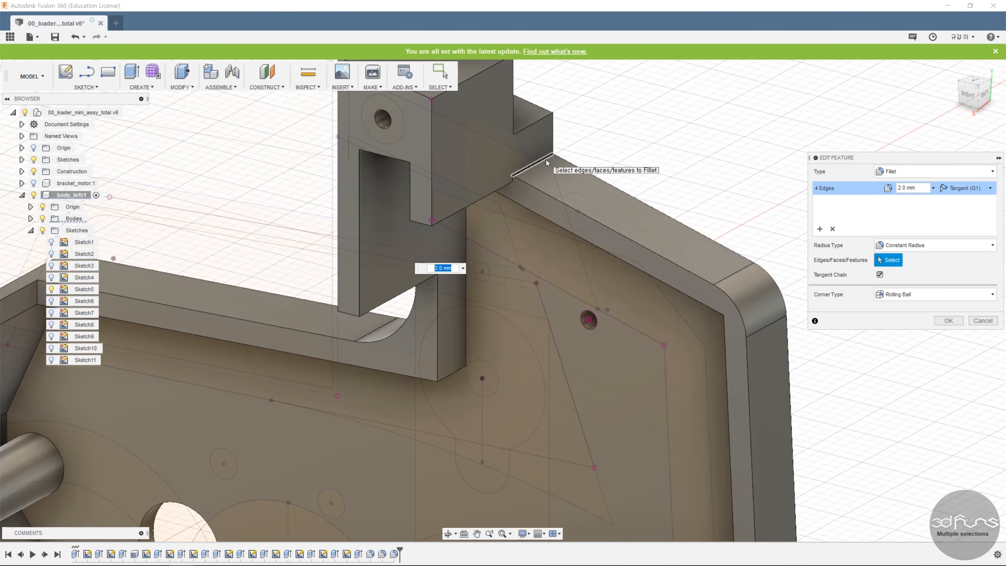
pyautogui.click(545, 159)
pyautogui.scroll(-3, 710, 193)
pyautogui.scroll(-2, 710, 193)
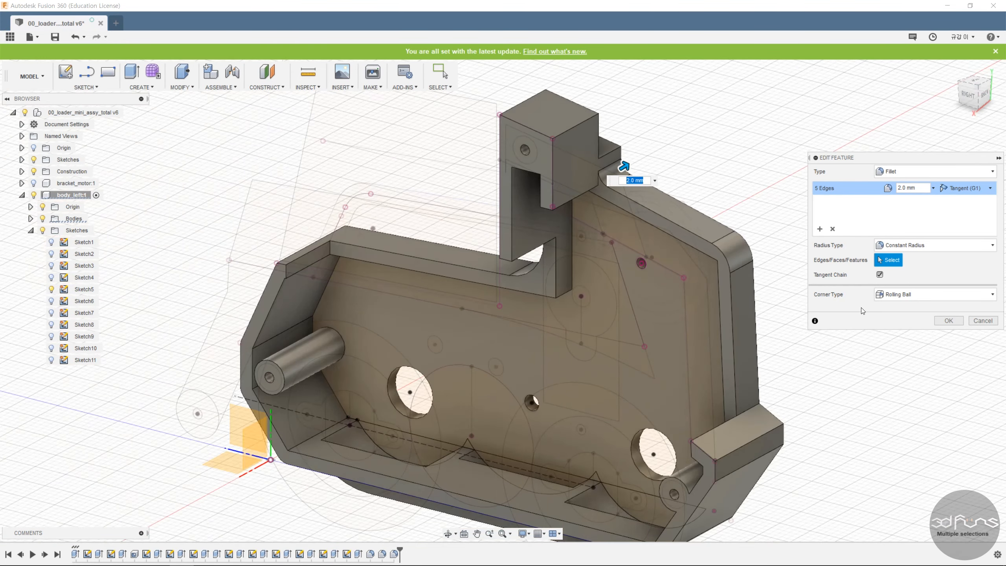
pyautogui.click(947, 322)
pyautogui.scroll(-2, 851, 273)
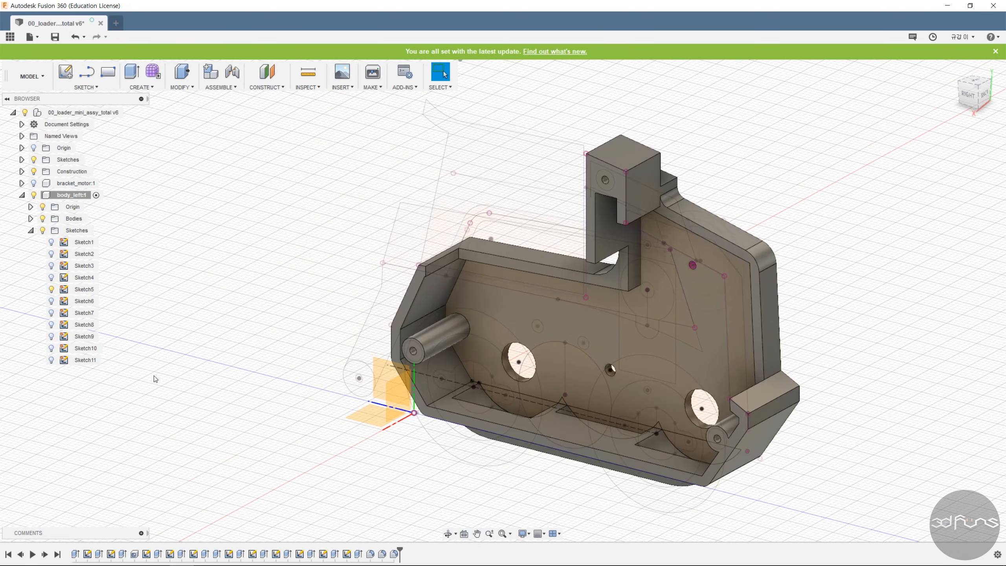
pyautogui.click(396, 558)
pyautogui.keyDown('shift'); pyautogui.moveTo(810, 461); pyautogui.dragTo(833, 433, button='middle'); pyautogui.keyUp('shift')
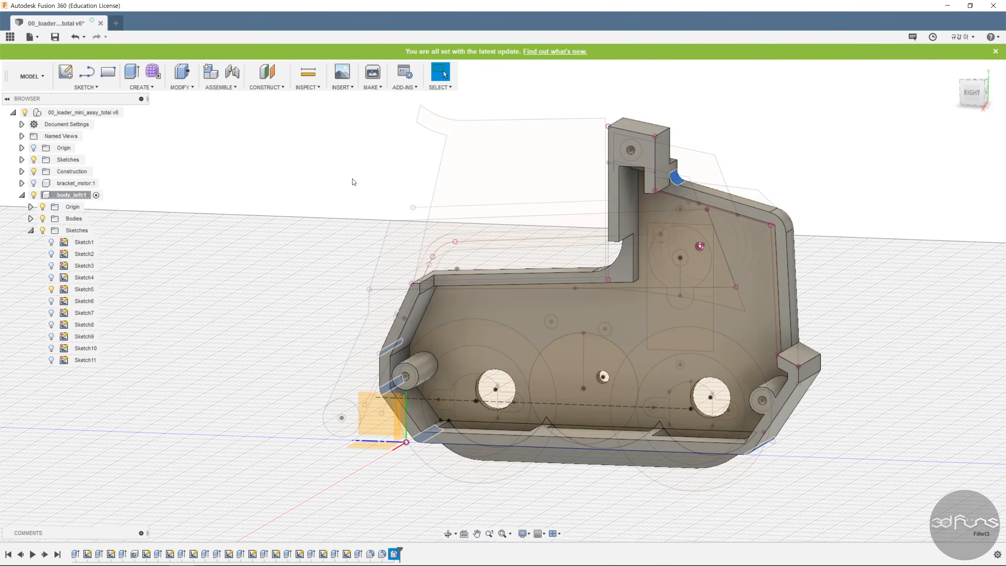
pyautogui.scroll(-2, 451, 280)
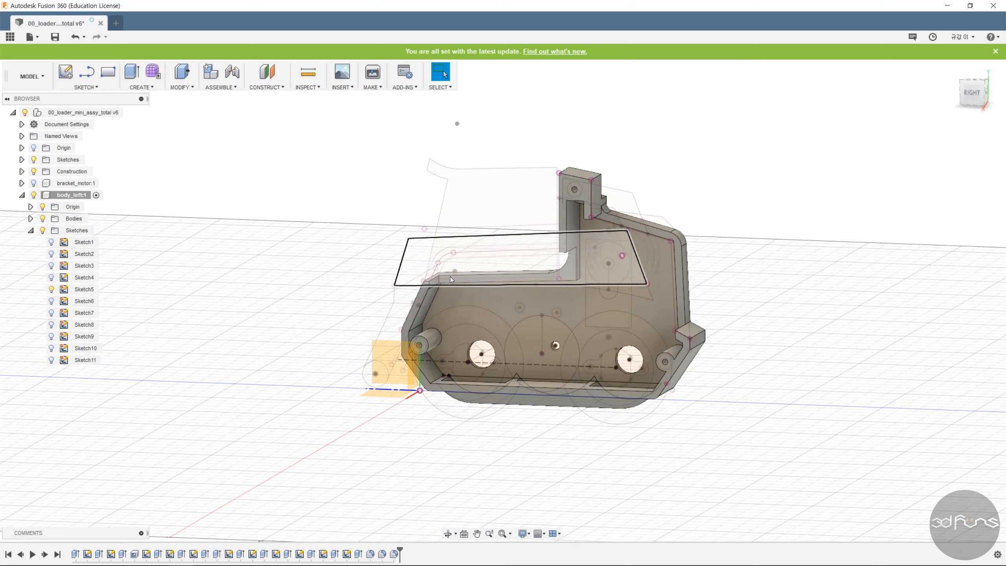
# Start a new fillet and select the two opposite top edges of the upper arm's block and of the lower step beside it
pyautogui.click(182, 76)
pyautogui.click(198, 110)
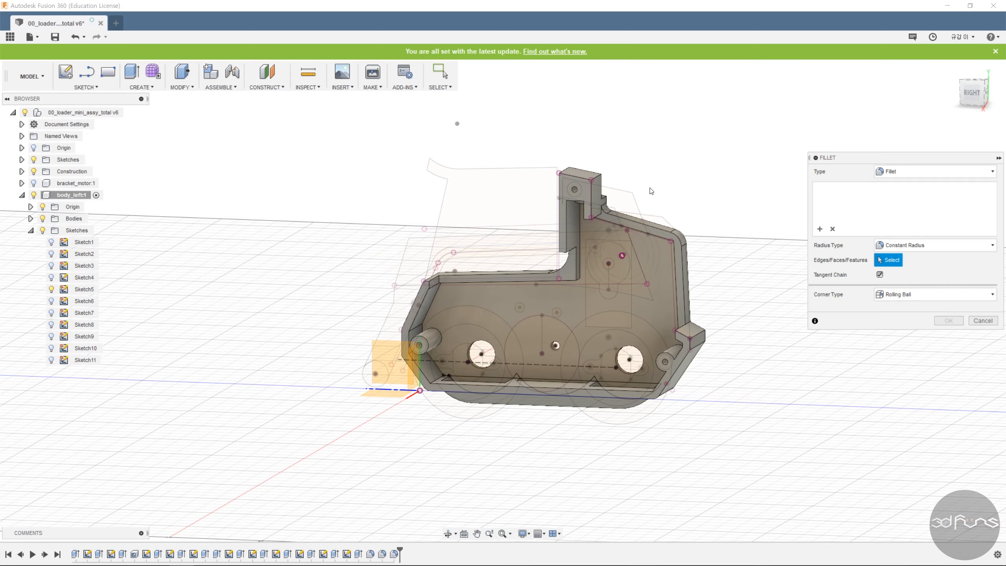
pyautogui.keyDown('shift'); pyautogui.moveTo(668, 168); pyautogui.dragTo(493, 261, button='middle'); pyautogui.keyUp('shift')
pyautogui.scroll(5, 491, 265)
pyautogui.click(487, 264)
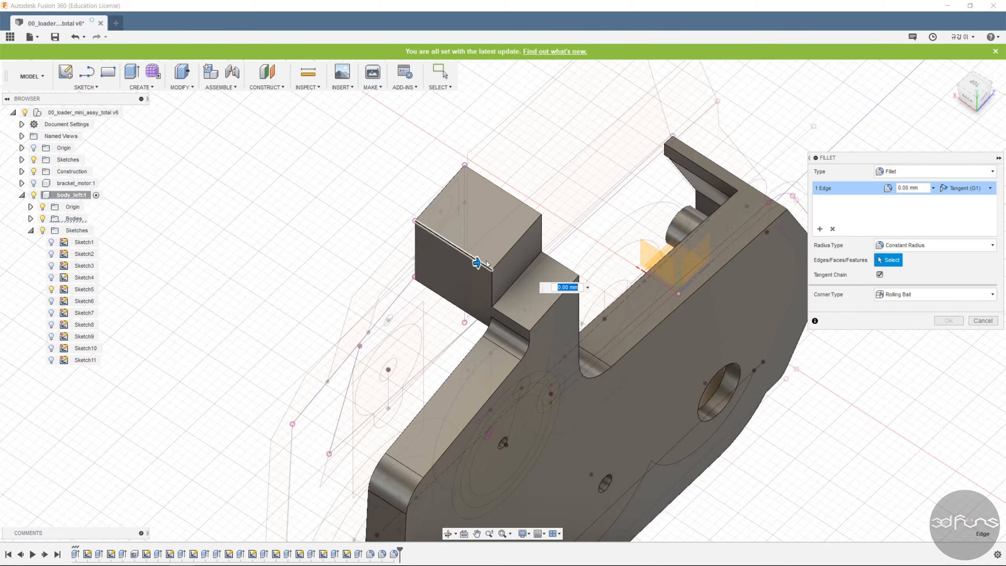
pyautogui.click(533, 207)
pyautogui.click(514, 321)
pyautogui.click(564, 266)
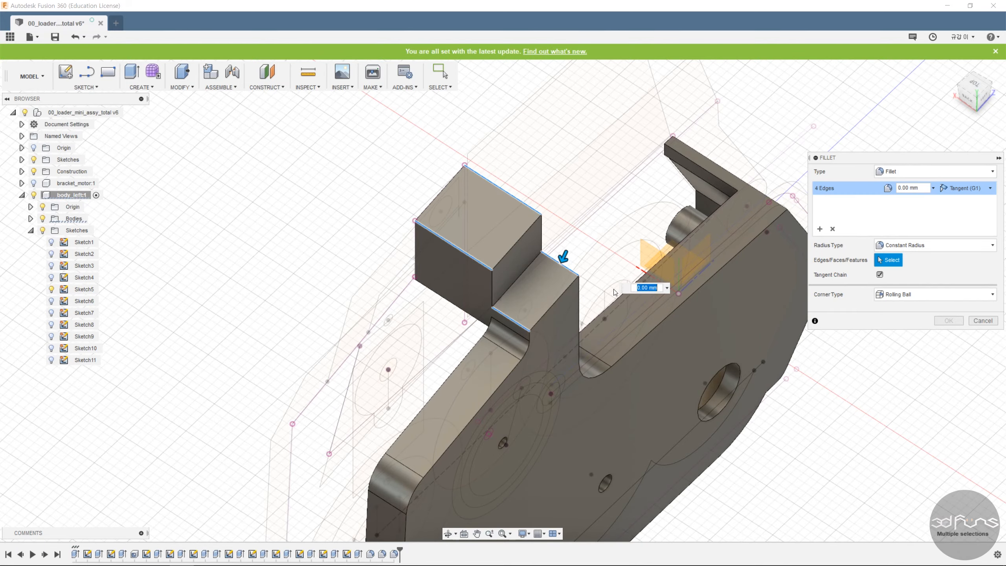
# Add the two edges of the protruding ledge on the lower end wall and fillet all six edges at 1 mm
pyautogui.scroll(-5, 569, 315)
pyautogui.keyDown('shift'); pyautogui.moveTo(638, 385); pyautogui.dragTo(631, 346, button='middle'); pyautogui.keyUp('shift')
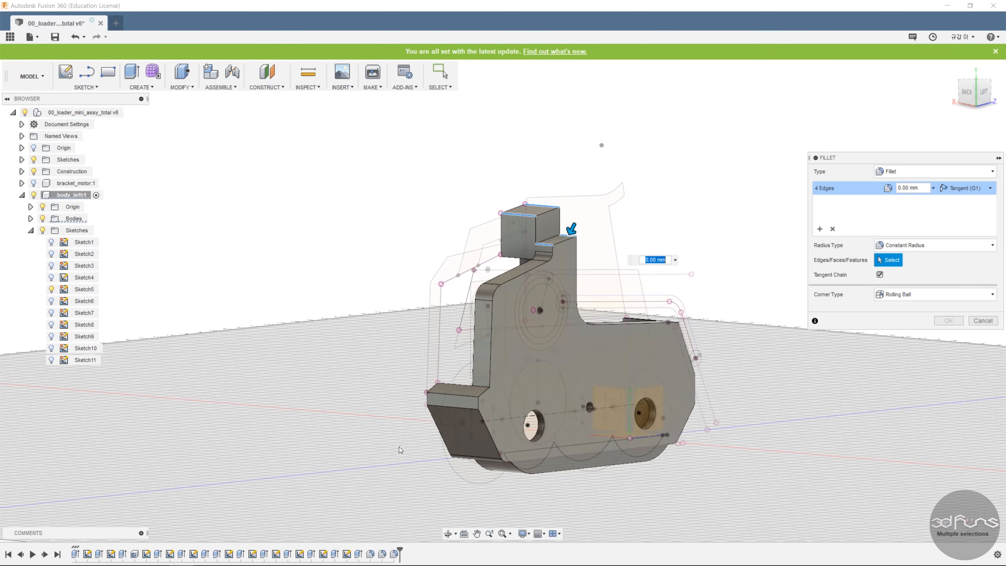
pyautogui.scroll(5, 425, 417)
pyautogui.click(512, 372)
pyautogui.click(510, 400)
pyautogui.moveTo(506, 405); pyautogui.dragTo(593, 431)
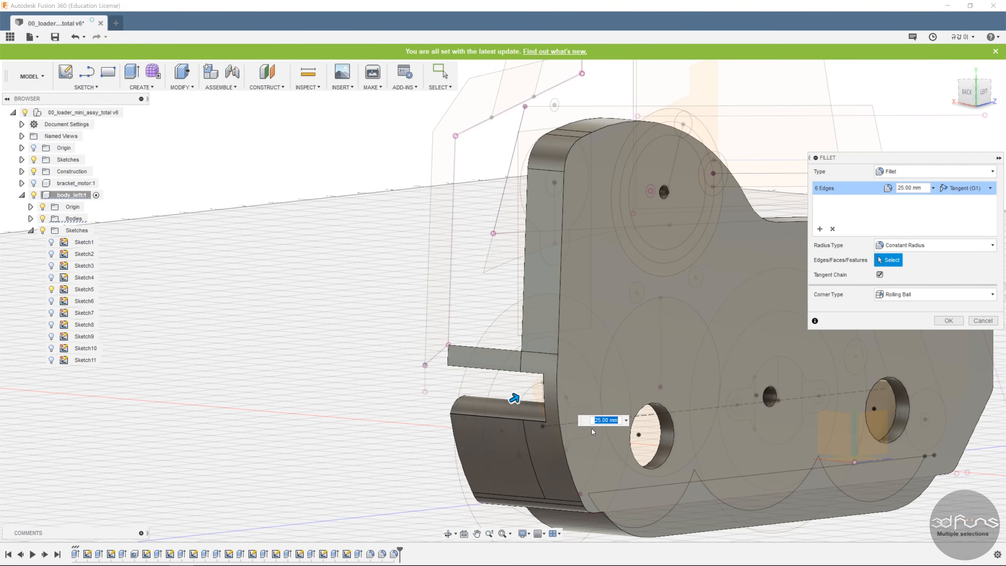
pyautogui.write('1.0')
pyautogui.press('Return')
pyautogui.scroll(-4, 498, 427)
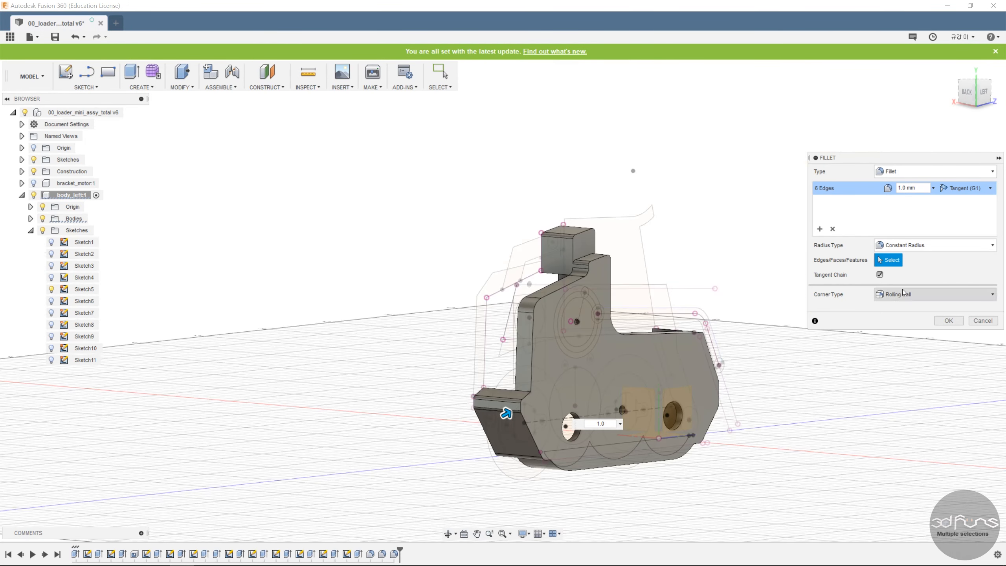
pyautogui.click(949, 320)
pyautogui.keyDown('shift'); pyautogui.moveTo(808, 261); pyautogui.dragTo(727, 292, button='middle'); pyautogui.keyUp('shift')
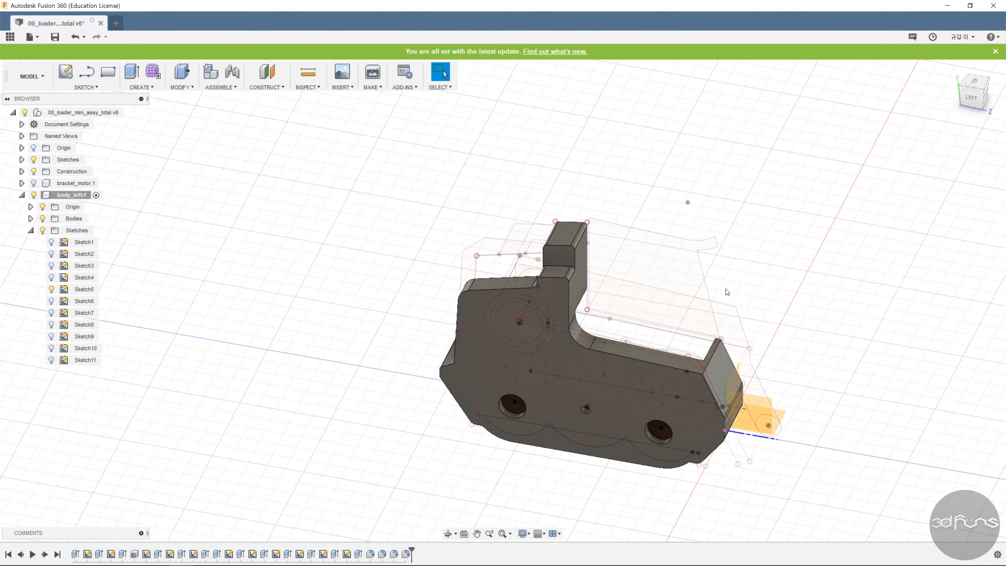
pyautogui.click(175, 91)
pyautogui.click(210, 115)
pyautogui.click(984, 321)
# Start an equal-distance chamfer on the upper edge chain of the body's outer side face with a 1 mm distance
pyautogui.click(182, 87)
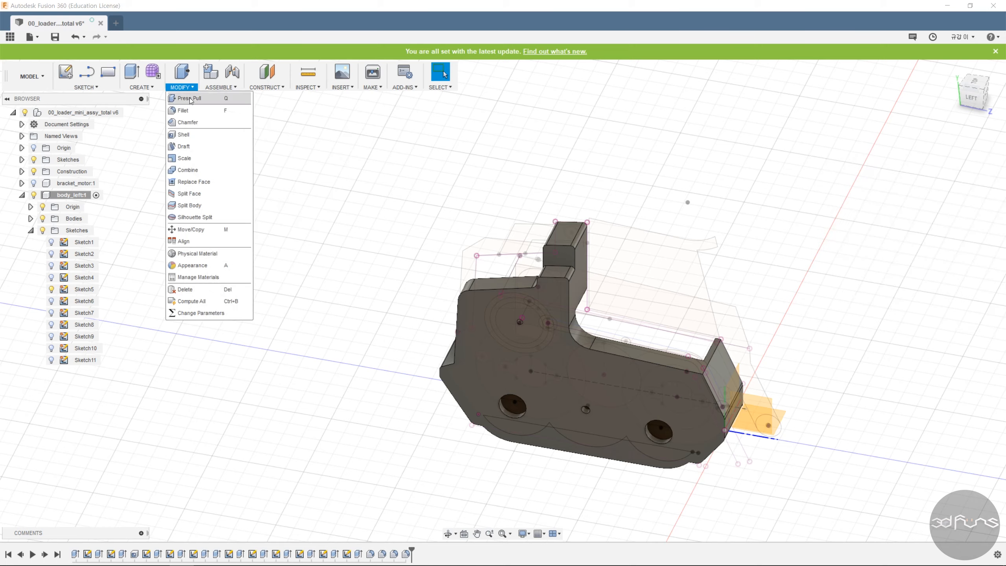
pyautogui.click(201, 126)
pyautogui.keyDown('shift'); pyautogui.moveTo(763, 308); pyautogui.dragTo(777, 285, button='middle'); pyautogui.keyUp('shift')
pyautogui.scroll(4, 577, 269)
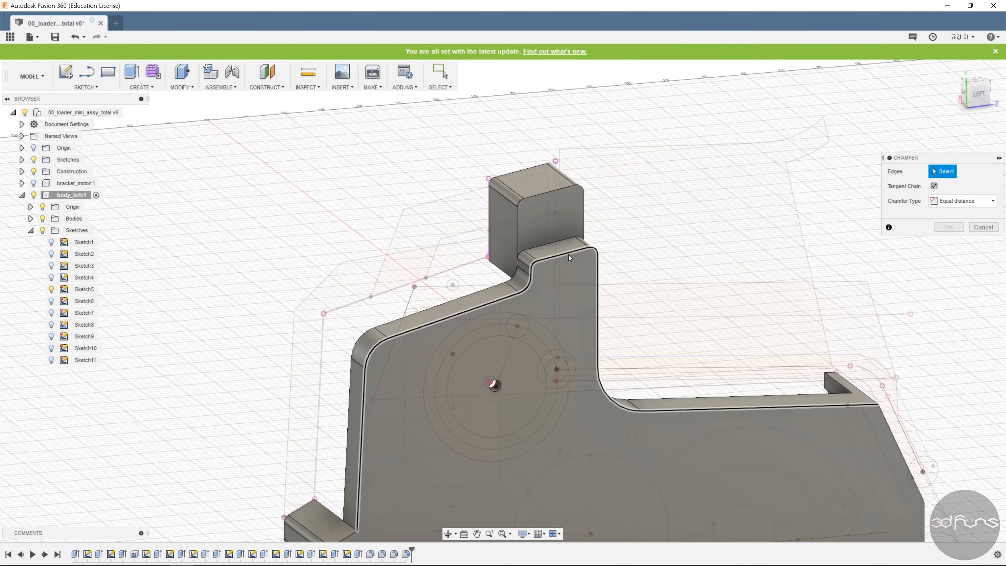
pyautogui.click(569, 252)
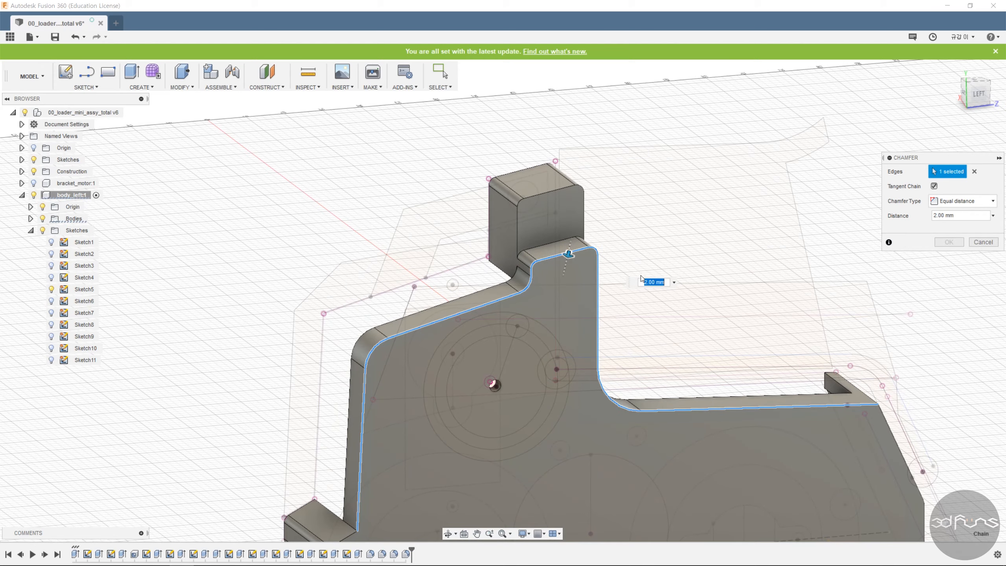
pyautogui.write('1.0')
# Add the remaining outline edges of the outer side face and the arm block's outer edge, and apply the 1 mm chamfer
pyautogui.scroll(-3, 570, 326)
pyautogui.keyDown('shift'); pyautogui.moveTo(784, 386); pyautogui.dragTo(809, 380, button='middle'); pyautogui.keyUp('shift')
pyautogui.click(445, 471)
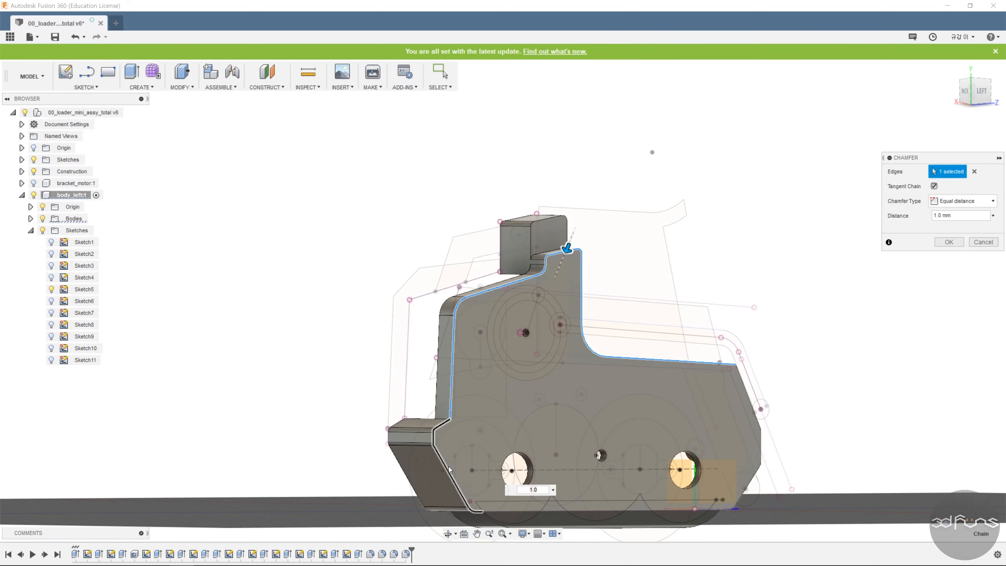
pyautogui.keyDown('shift'); pyautogui.moveTo(817, 444); pyautogui.dragTo(788, 426, button='middle'); pyautogui.keyUp('shift')
pyautogui.keyDown('shift'); pyautogui.moveTo(785, 425); pyautogui.dragTo(556, 200, button='middle'); pyautogui.keyUp('shift')
pyautogui.click(751, 446)
pyautogui.click(749, 443)
pyautogui.scroll(5, 547, 229)
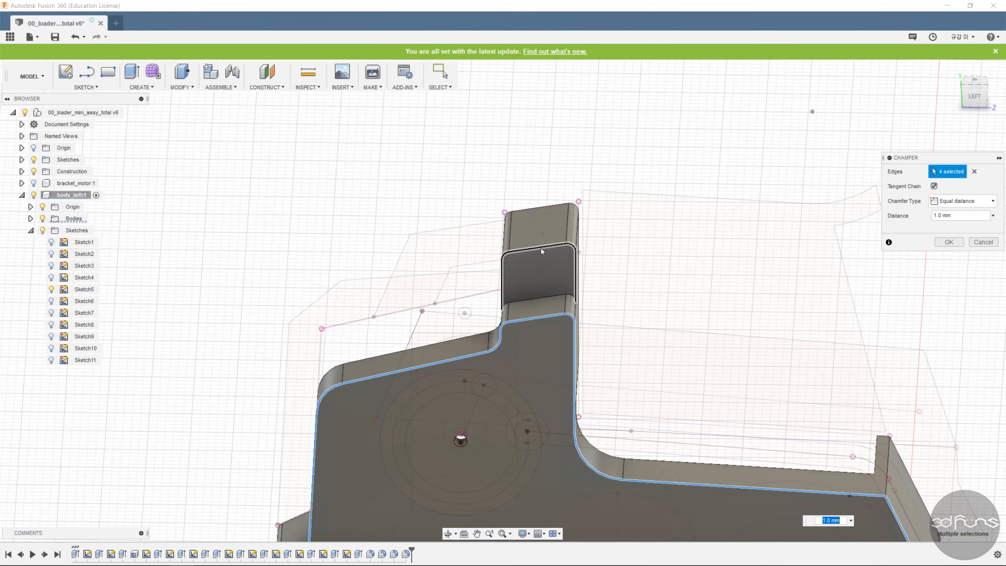
pyautogui.click(541, 247)
pyautogui.scroll(-6, 649, 280)
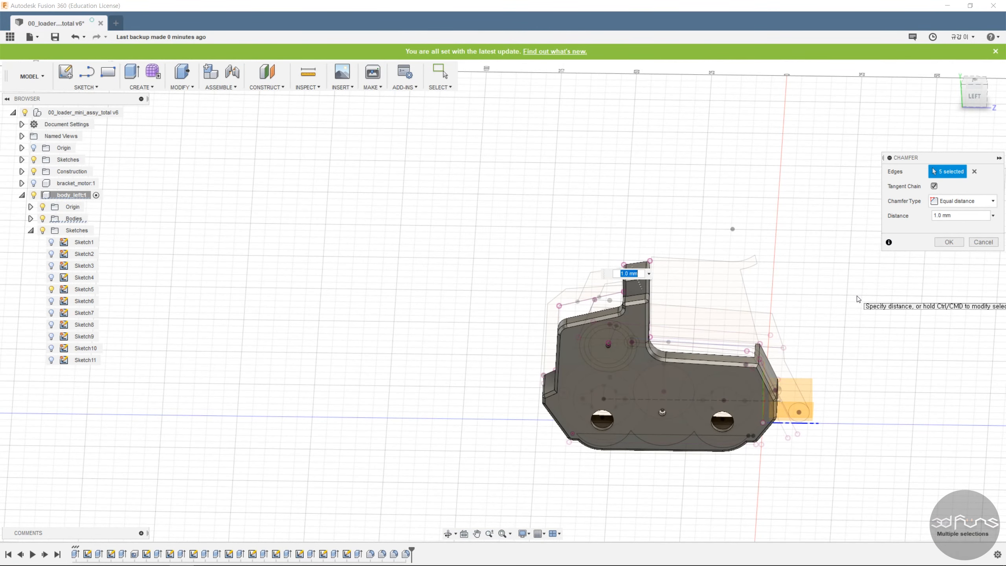
pyautogui.click(949, 242)
pyautogui.keyDown('shift'); pyautogui.moveTo(949, 241); pyautogui.dragTo(787, 323, button='middle'); pyautogui.keyUp('shift')
pyautogui.keyDown('shift'); pyautogui.moveTo(791, 273); pyautogui.dragTo(619, 293, button='middle'); pyautogui.keyUp('shift')
pyautogui.scroll(5, 617, 290)
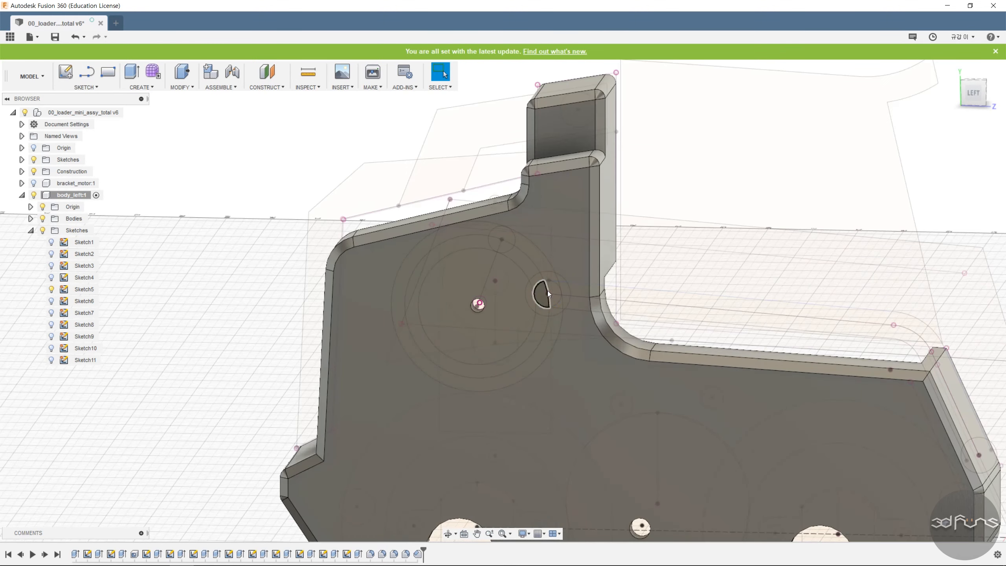
pyautogui.keyDown('shift'); pyautogui.moveTo(301, 174); pyautogui.dragTo(308, 163, button='middle'); pyautogui.keyUp('shift')
pyautogui.click(132, 72)
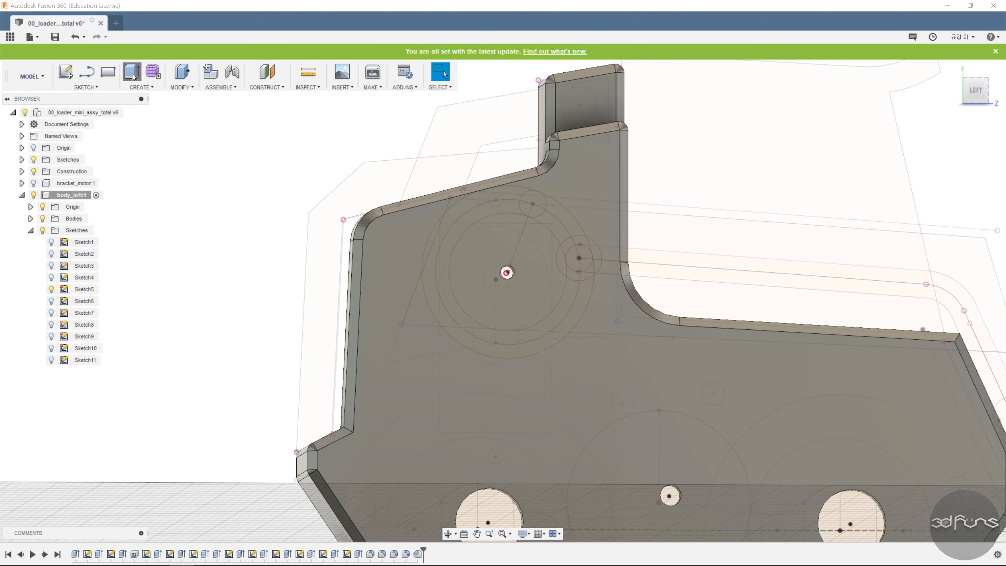
pyautogui.scroll(5, 568, 224)
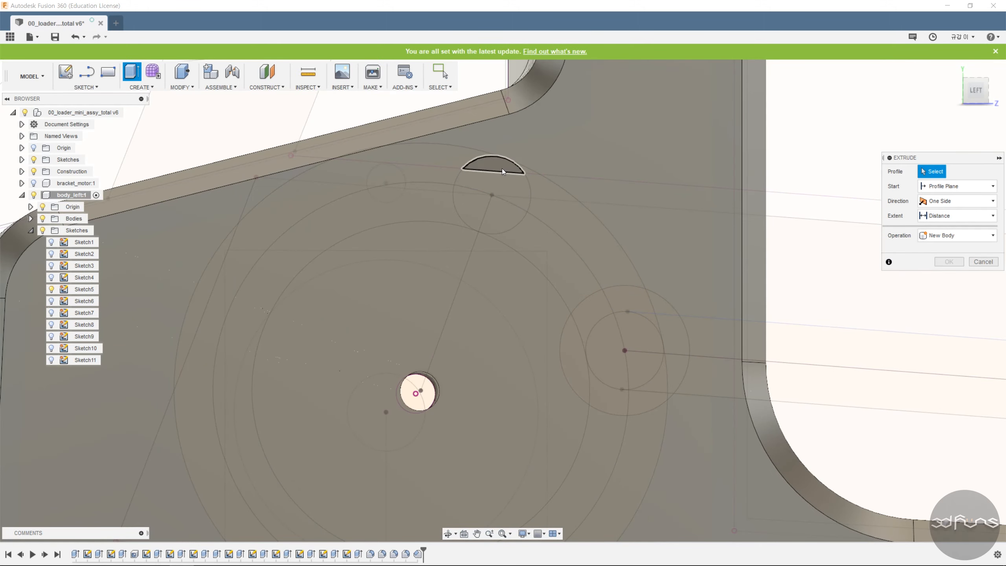
pyautogui.click(501, 169)
pyautogui.click(507, 184)
pyautogui.click(501, 218)
pyautogui.click(481, 216)
pyautogui.click(531, 241)
pyautogui.click(569, 222)
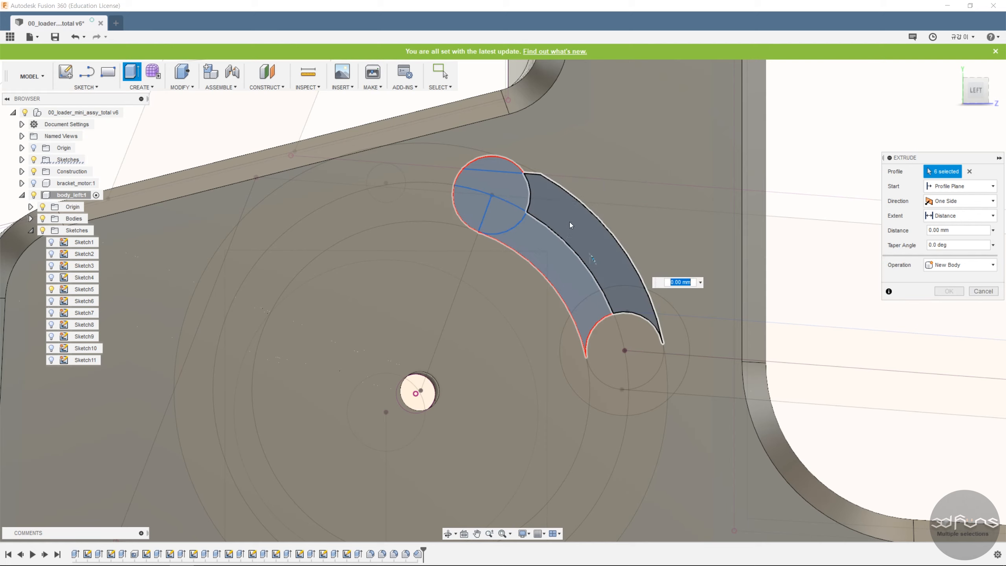
pyautogui.scroll(3, 527, 172)
pyautogui.click(529, 172)
pyautogui.scroll(-4, 594, 356)
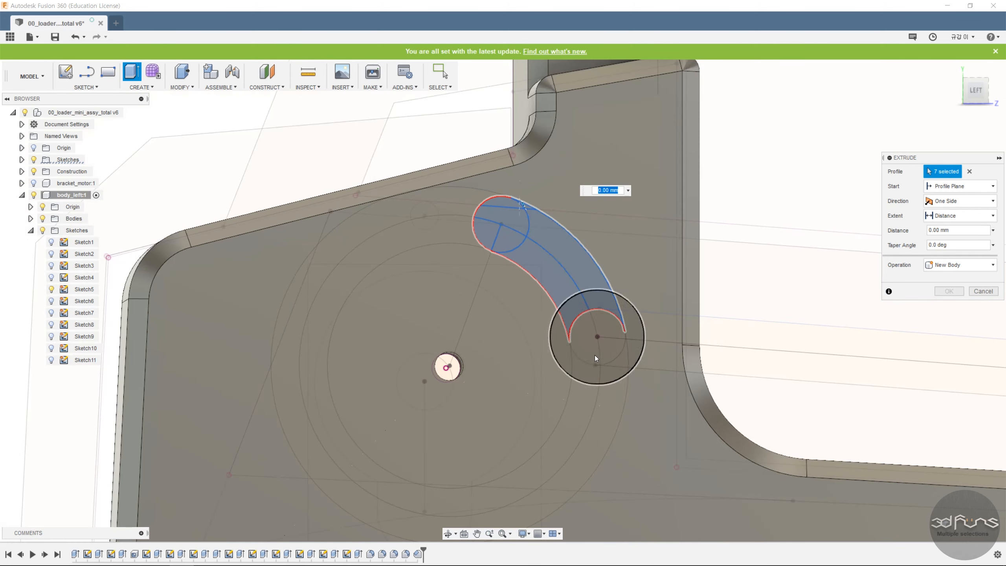
pyautogui.scroll(3, 579, 316)
pyautogui.click(604, 303)
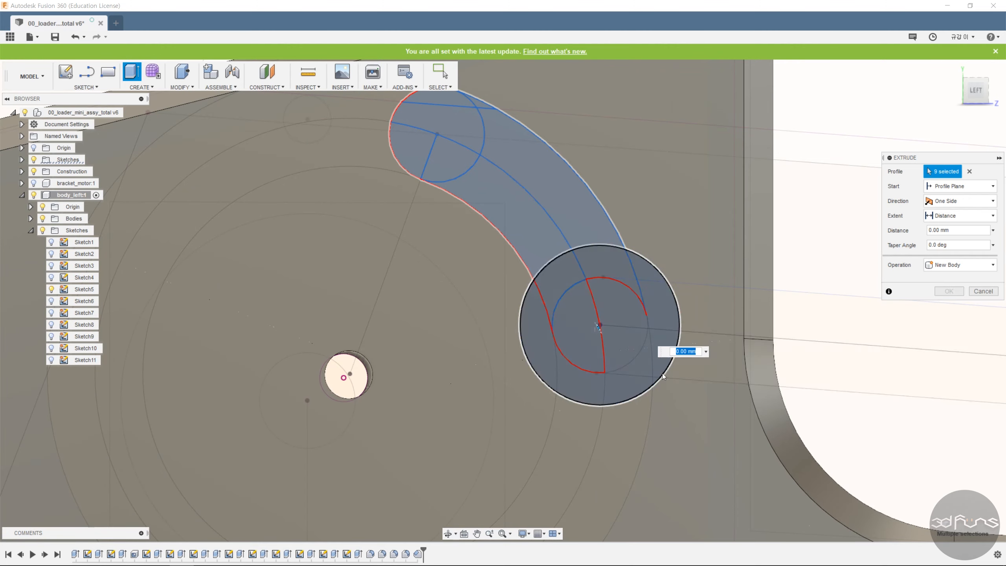
pyautogui.press('Escape')
pyautogui.scroll(-3, 792, 301)
pyautogui.scroll(-4, 792, 301)
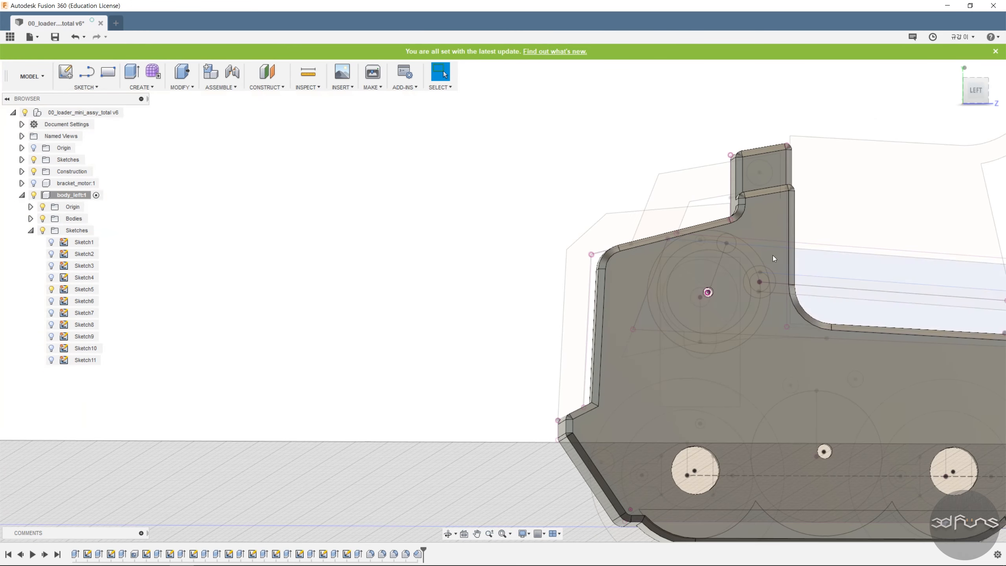
# Sketch two 3 mm circles on the body's outer side face, centred on the existing small circles above and beside the upper hole
pyautogui.click(65, 72)
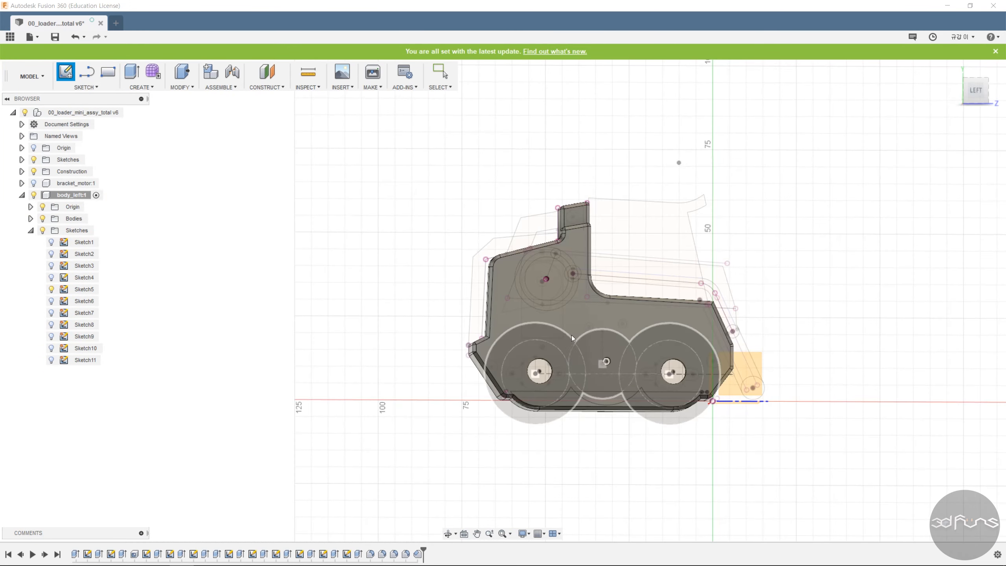
pyautogui.click(503, 323)
pyautogui.scroll(10, 539, 228)
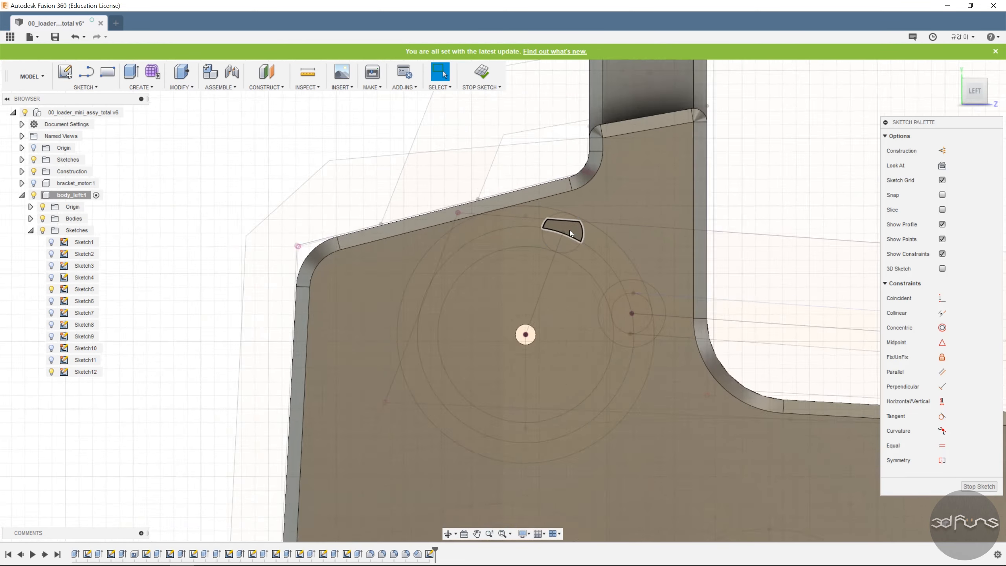
pyautogui.press('c')
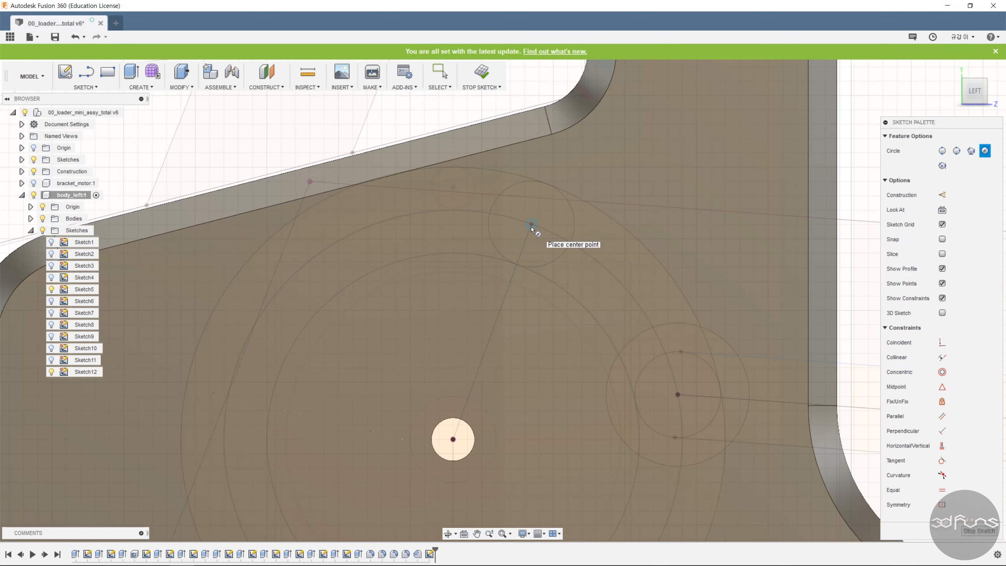
pyautogui.click(531, 224)
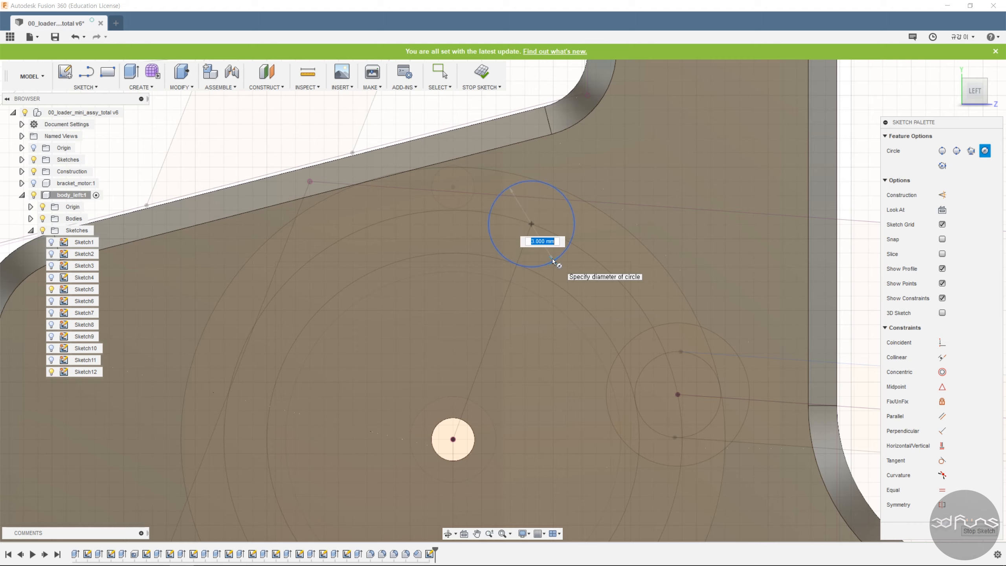
pyautogui.click(552, 257)
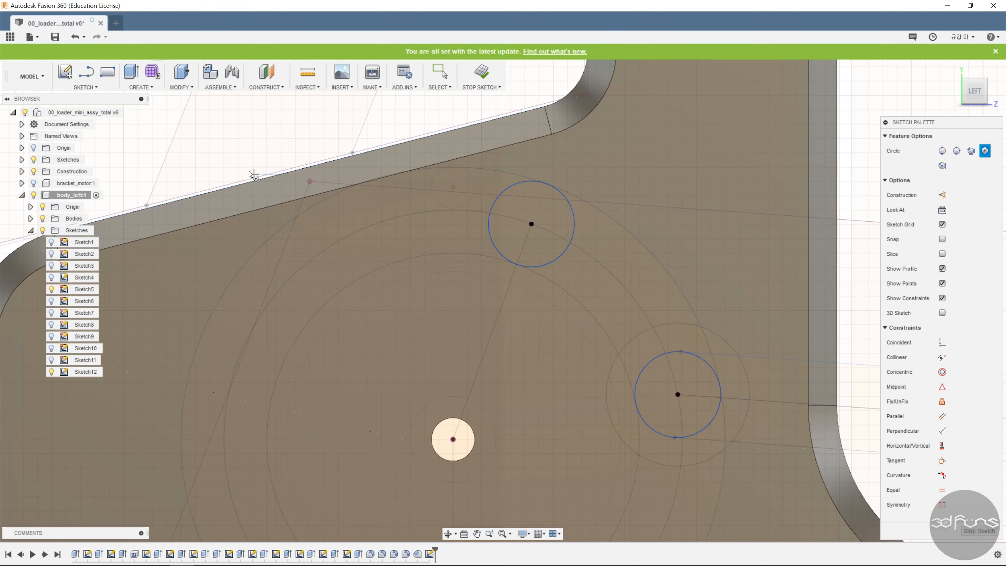
# Project the two large concentric circles tangent to the 3 mm circles into the sketch
pyautogui.click(86, 87)
pyautogui.moveTo(91, 343)
pyautogui.click(159, 342)
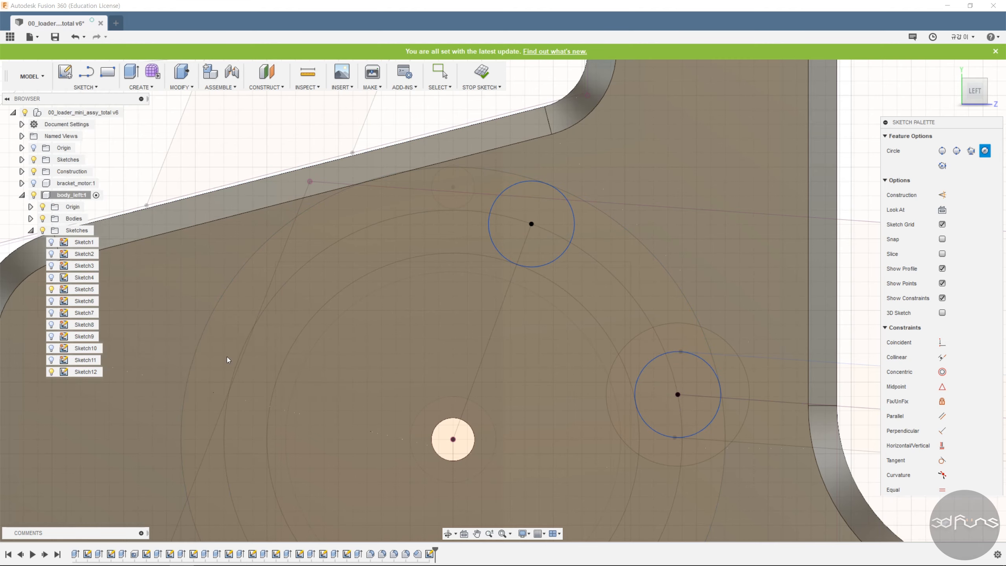
pyautogui.click(597, 324)
pyautogui.click(671, 280)
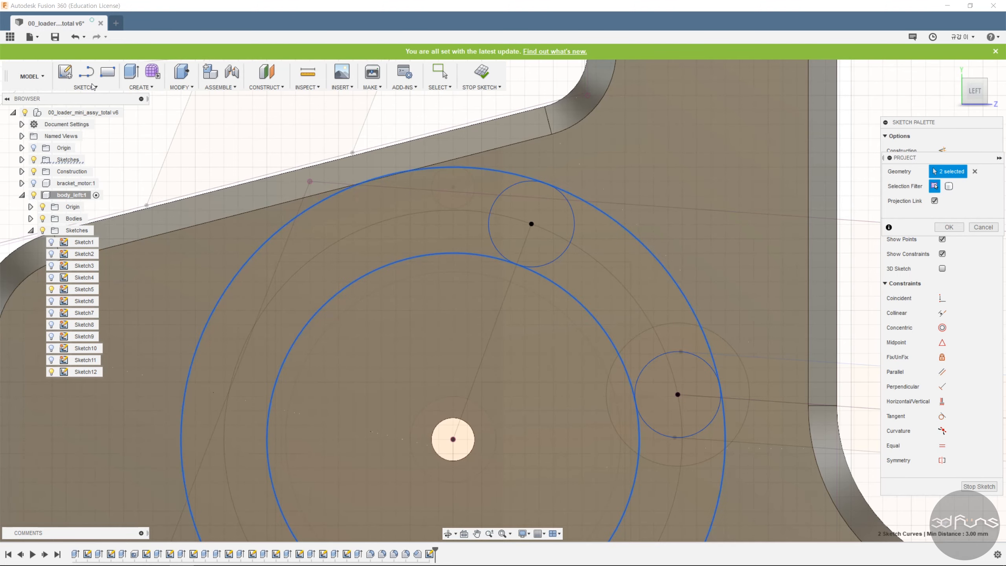
pyautogui.click(85, 87)
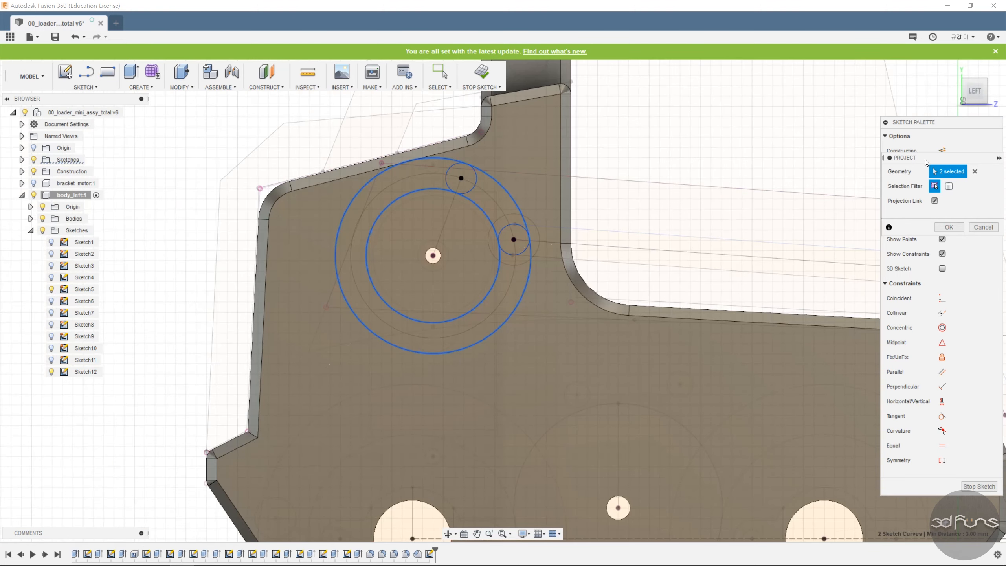
# Cut the curved slot from the two 3 mm circles and the band between them, extending to the body's recessed inner face
pyautogui.press('e')
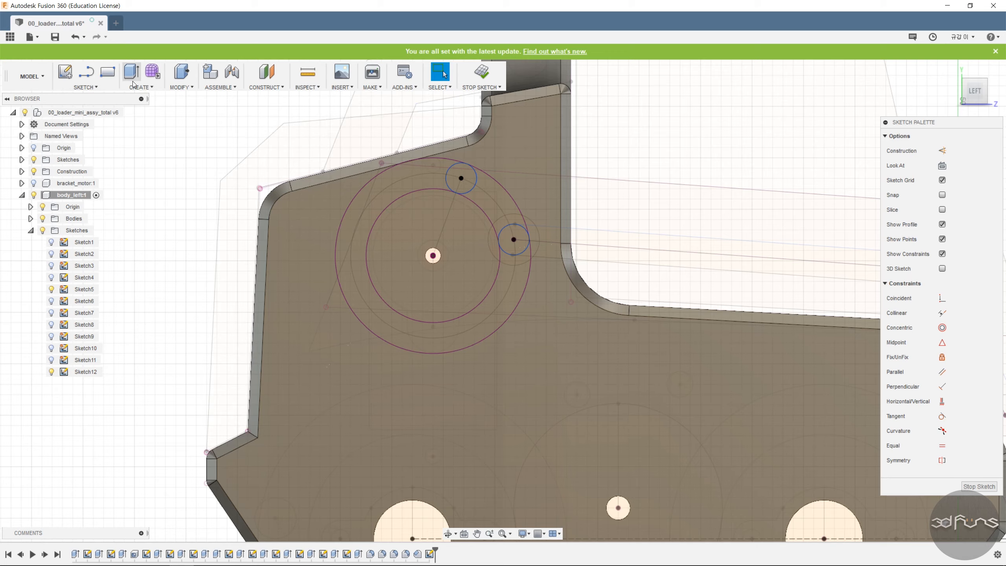
pyautogui.scroll(5, 525, 146)
pyautogui.scroll(3, 465, 125)
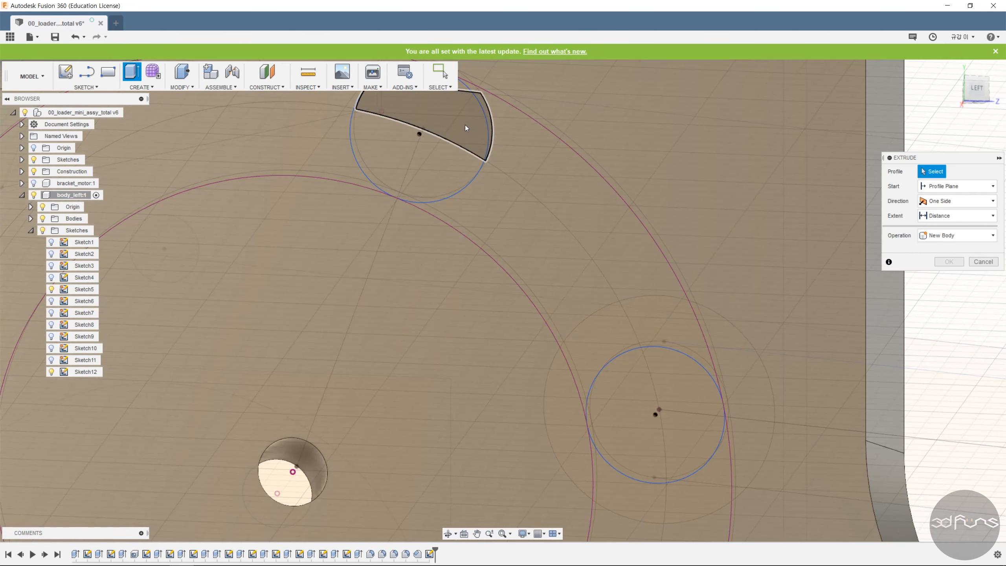
pyautogui.click(467, 170)
pyautogui.click(499, 195)
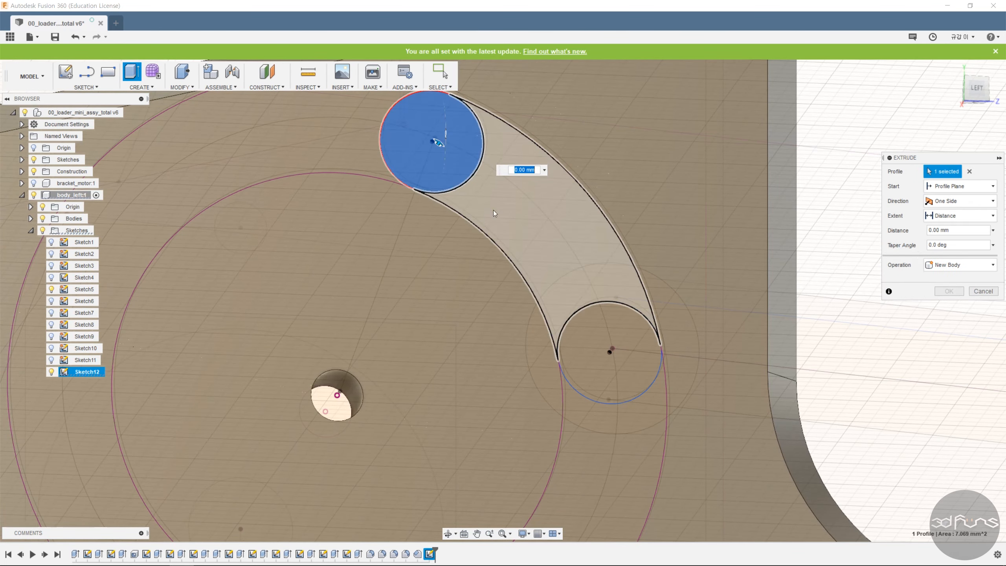
pyautogui.click(620, 323)
pyautogui.click(585, 265)
pyautogui.scroll(-8, 586, 265)
pyautogui.keyDown('shift'); pyautogui.moveTo(594, 277); pyautogui.dragTo(415, 274, button='middle'); pyautogui.keyUp('shift')
pyautogui.moveTo(567, 234); pyautogui.dragTo(633, 245)
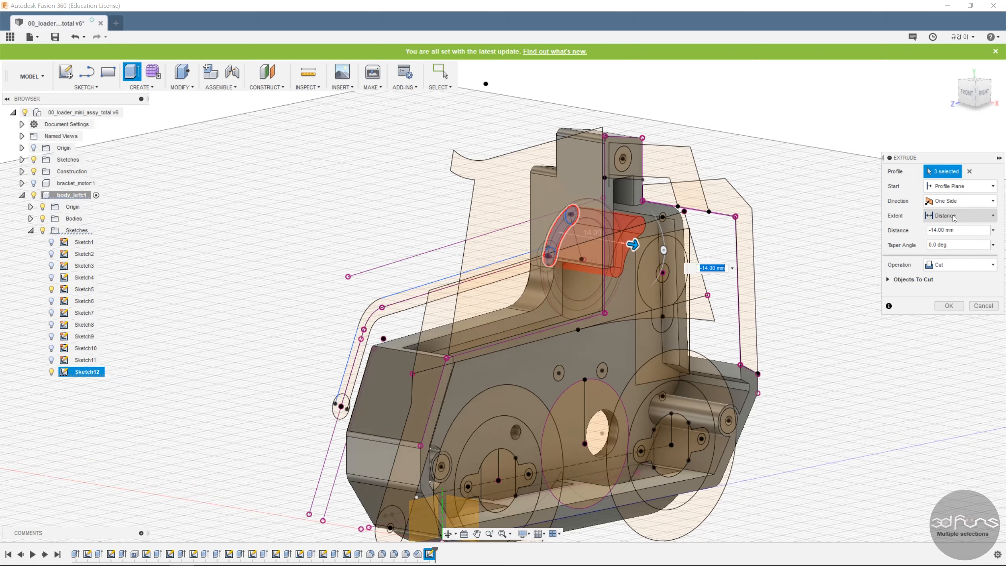
pyautogui.click(953, 218)
pyautogui.click(948, 234)
pyautogui.click(616, 345)
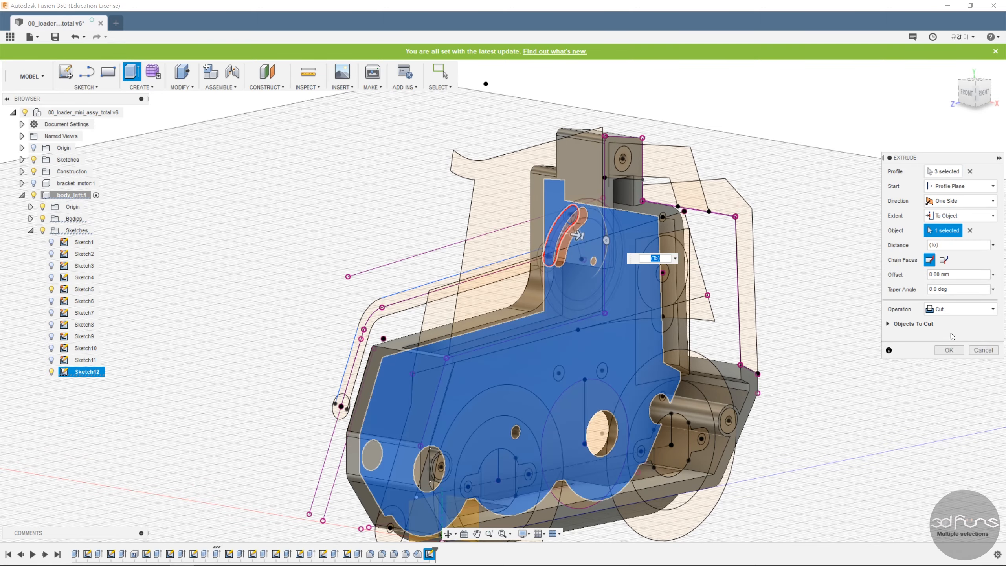
pyautogui.click(956, 350)
# Sketch a circle on the arm block's recessed outer face, centred on the existing circle there
pyautogui.keyDown('shift'); pyautogui.moveTo(807, 301); pyautogui.dragTo(927, 304, button='middle'); pyautogui.keyUp('shift')
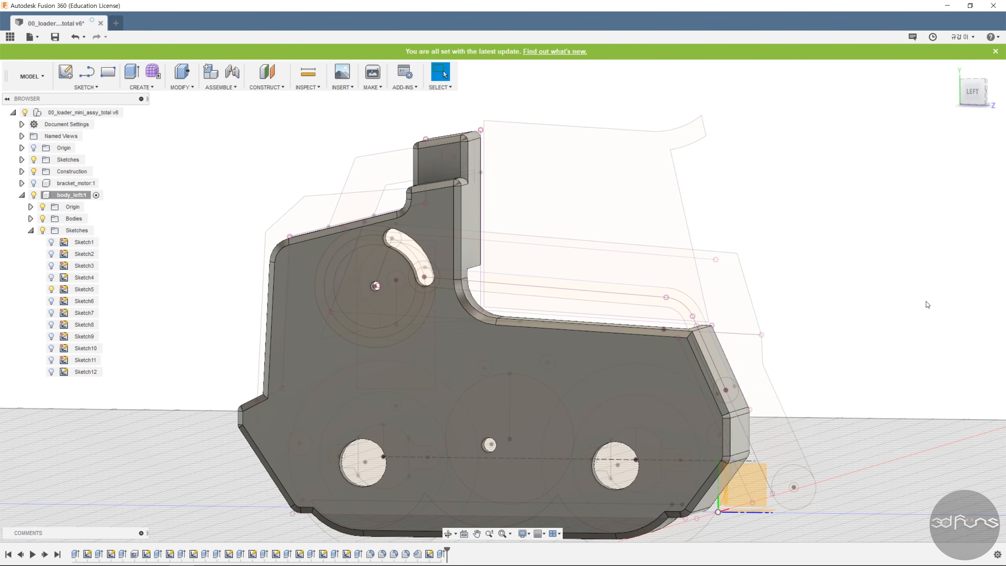
pyautogui.click(87, 90)
pyautogui.click(81, 99)
pyautogui.scroll(3, 432, 167)
pyautogui.click(429, 164)
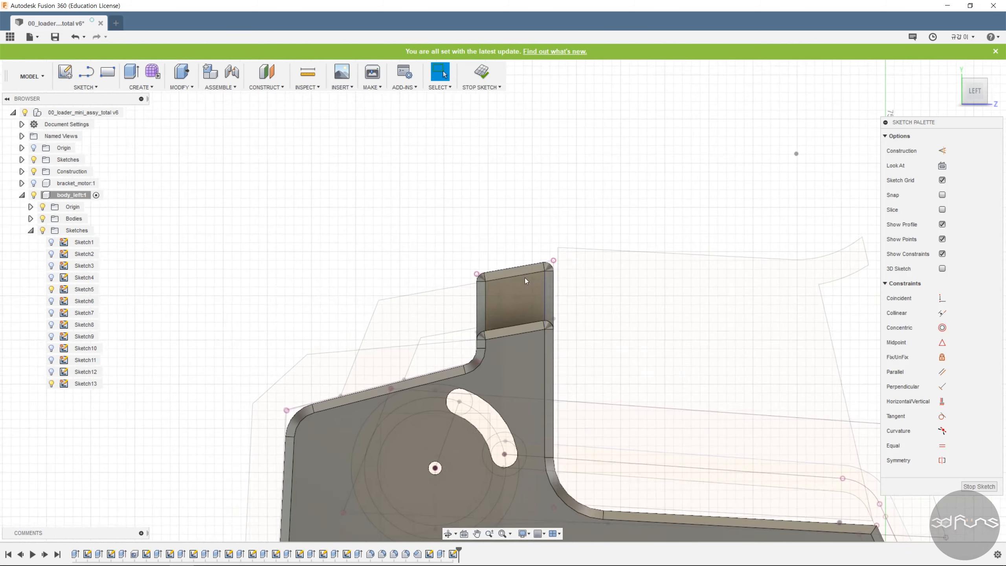
pyautogui.scroll(3, 516, 288)
pyautogui.press('c')
pyautogui.click(517, 310)
pyautogui.click(535, 329)
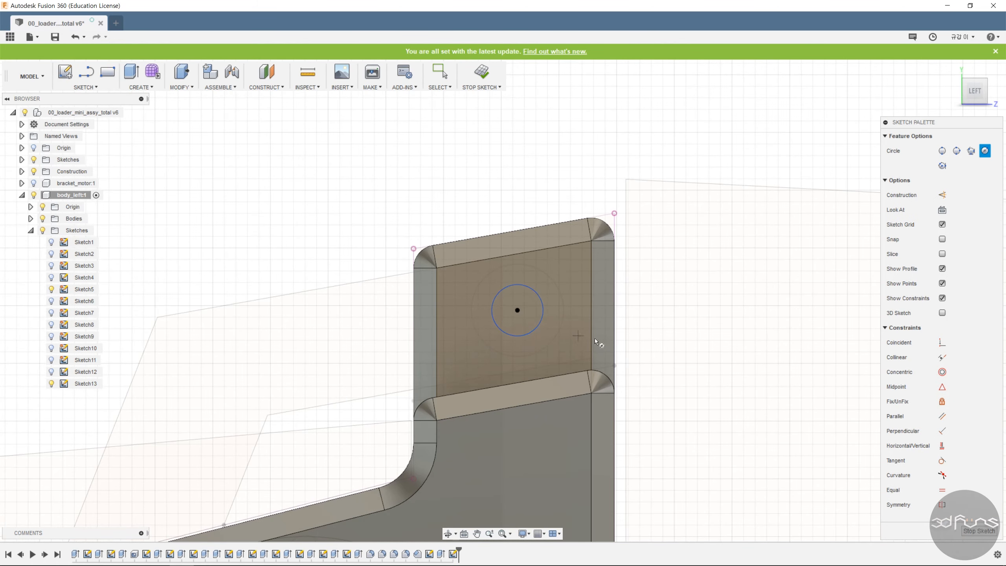
# Set the arm block circle's diameter to 3.8 mm and finish the sketch
pyautogui.press('d')
pyautogui.click(542, 299)
pyautogui.click(571, 191)
pyautogui.write('3.8')
pyautogui.press('Return')
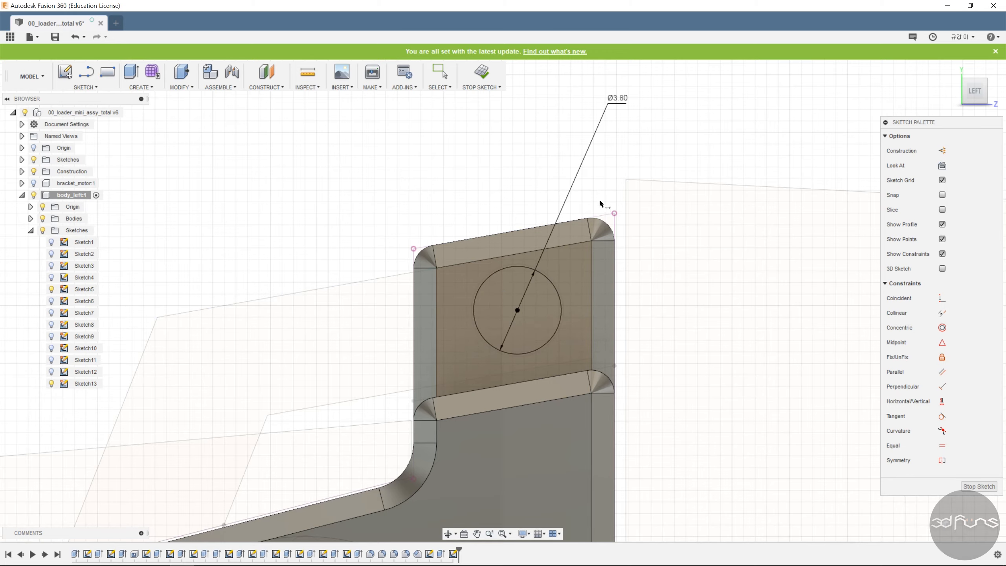
pyautogui.click(481, 72)
# Extrude the 3.8 mm circle as a 2 mm deep cut into the arm block
pyautogui.click(131, 71)
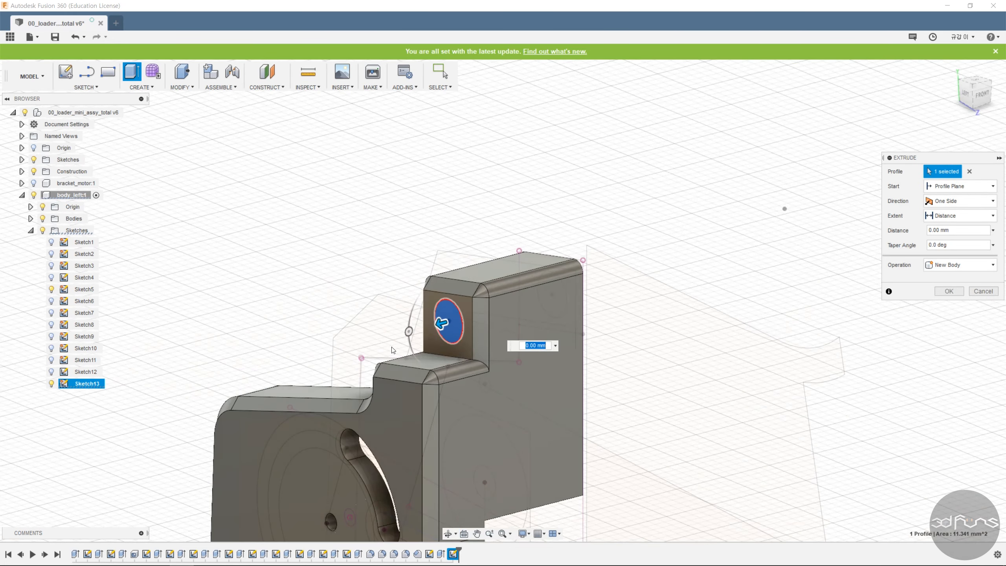
pyautogui.write('-2.0')
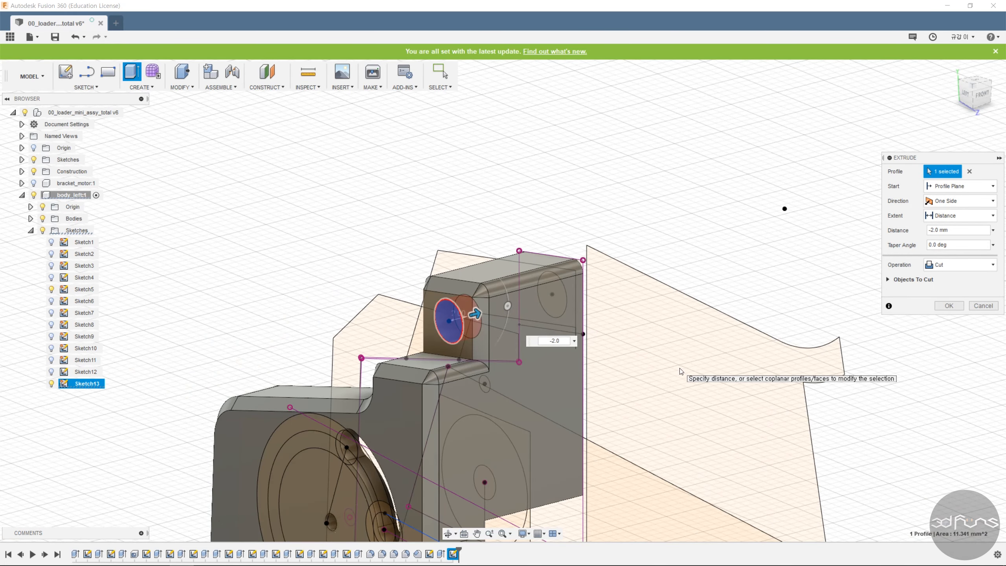
pyautogui.press('Return')
pyautogui.scroll(-3, 696, 237)
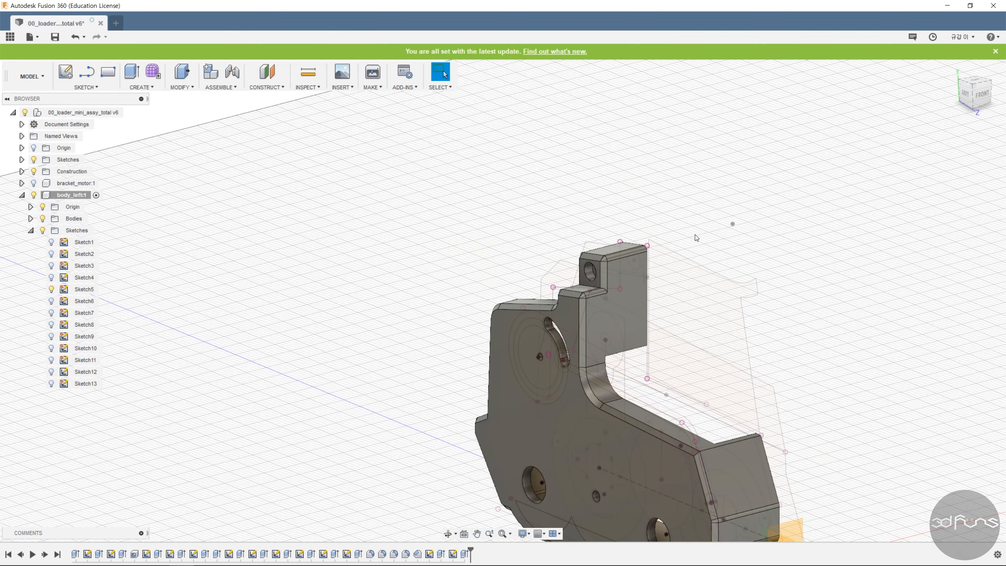
# Start a sketch on the rim face of the body's open inner side, at the stepped corner above the boss
pyautogui.scroll(-3, 790, 236)
pyautogui.keyDown('shift'); pyautogui.moveTo(790, 238); pyautogui.dragTo(681, 293, button='middle'); pyautogui.keyUp('shift')
pyautogui.click(96, 89)
pyautogui.click(97, 99)
pyautogui.scroll(4, 848, 421)
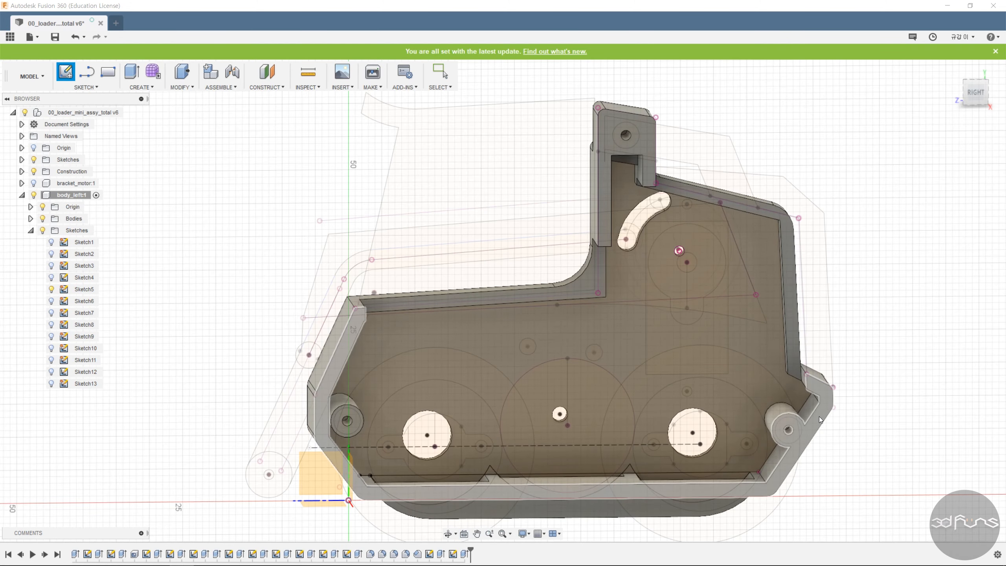
pyautogui.click(819, 417)
pyautogui.scroll(5, 491, 277)
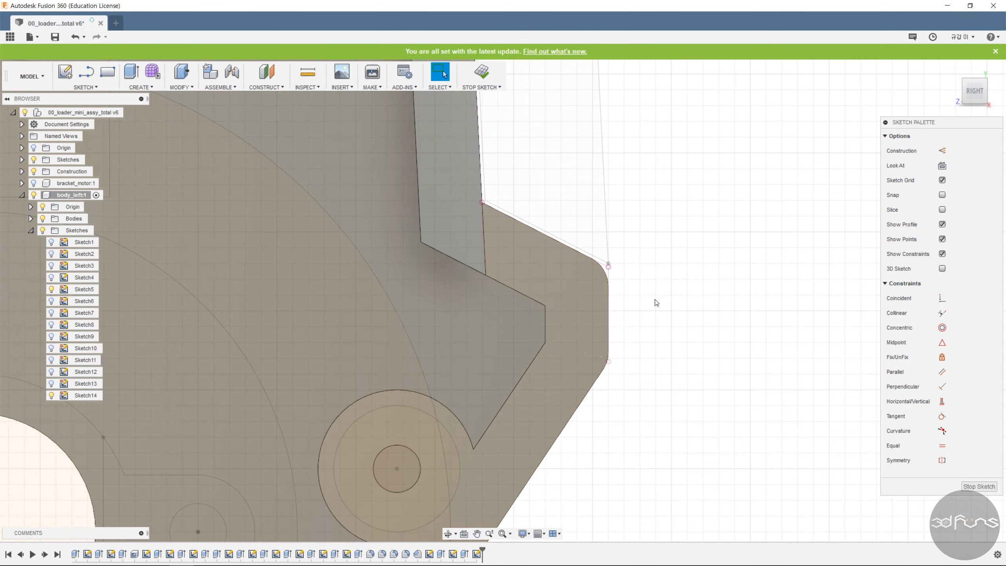
# Project the stepped corner's inner sloped edge, outer sloped edge and the short edge connecting them into the sketch
pyautogui.moveTo(762, 339)
pyautogui.keyDown('shift'); pyautogui.mouseDown(button='middle')
pyautogui.moveTo(696, 281)
pyautogui.moveTo(654, 274)
pyautogui.mouseUp(button='middle'); pyautogui.keyUp('shift')
pyautogui.click(85, 87)
pyautogui.moveTo(101, 343)
pyautogui.click(159, 341)
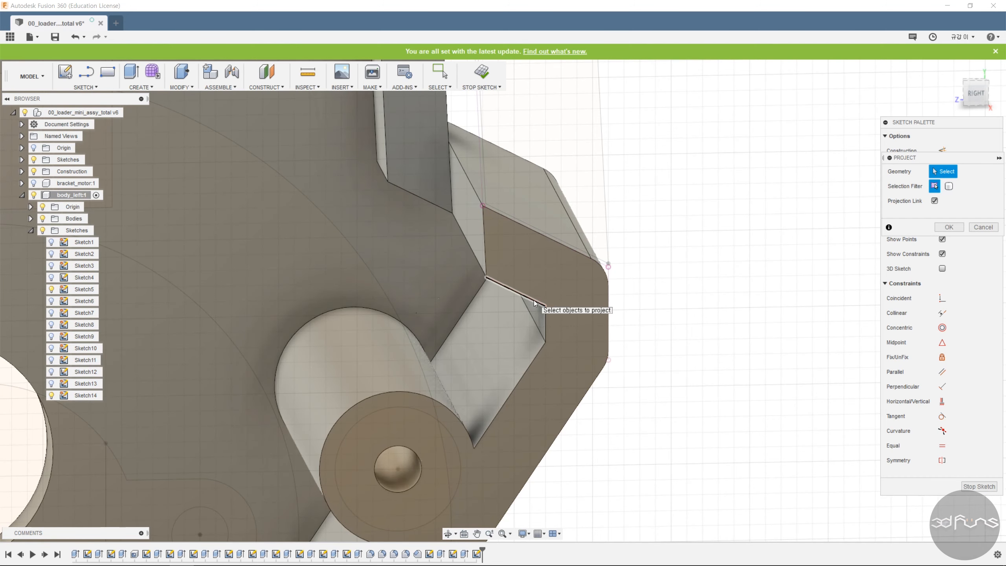
pyautogui.click(534, 300)
pyautogui.click(560, 245)
pyautogui.click(485, 248)
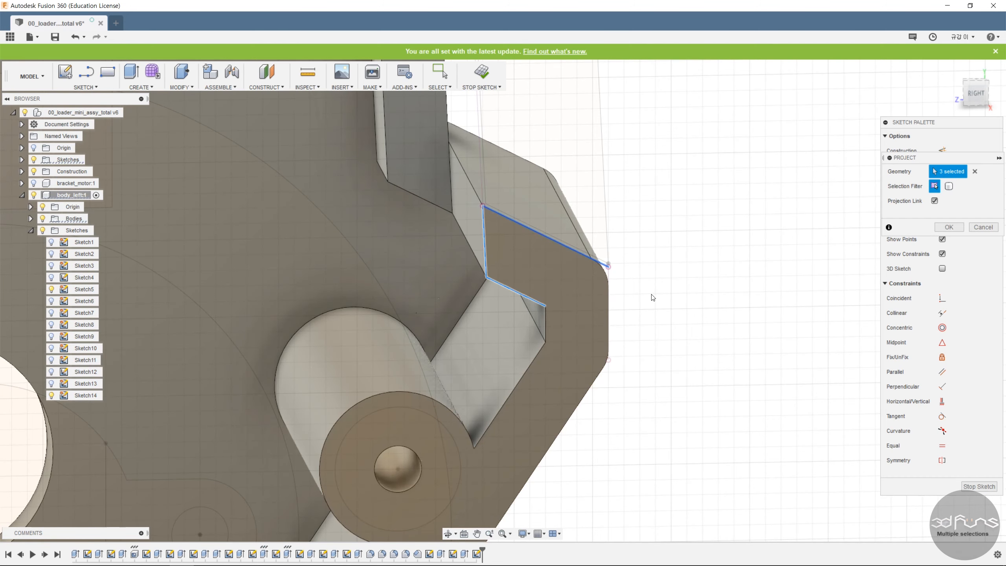
pyautogui.click(948, 226)
# Draw a line from the outer end of the projected inner sloped edge up past the outer sloped edge
pyautogui.keyDown('shift'); pyautogui.moveTo(707, 267); pyautogui.dragTo(705, 333, button='middle'); pyautogui.keyUp('shift')
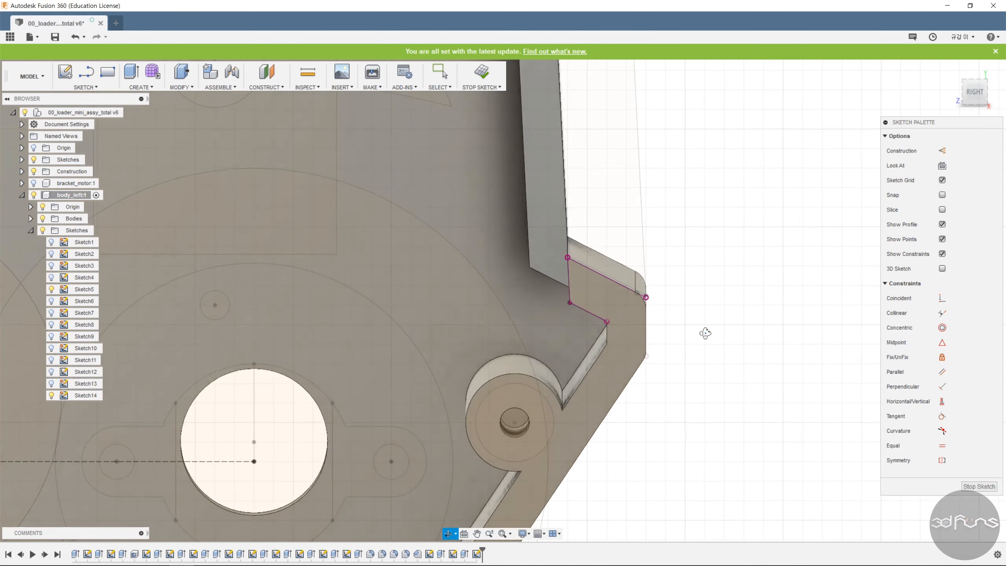
pyautogui.click(943, 167)
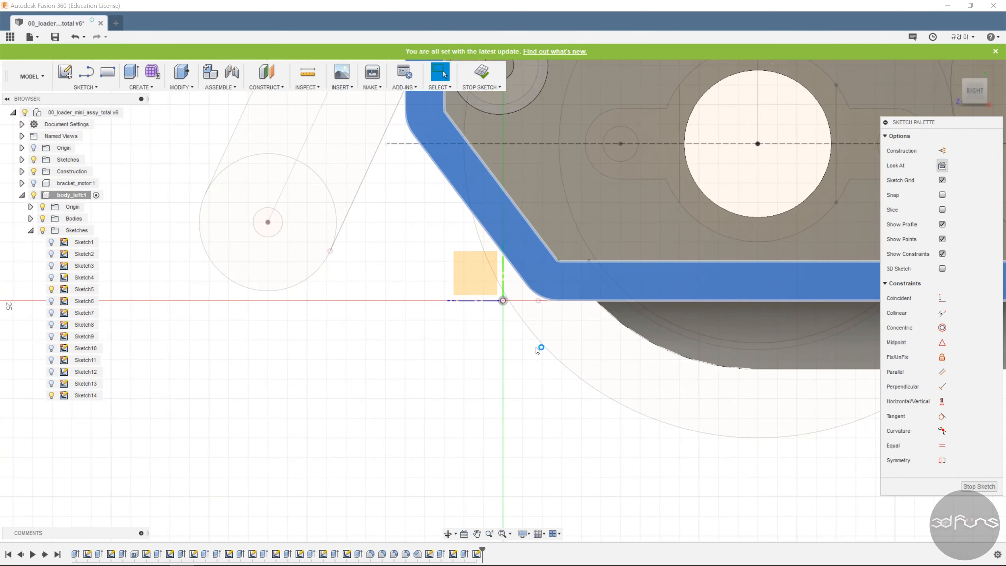
pyautogui.scroll(-4, 536, 348)
pyautogui.moveTo(730, 371); pyautogui.dragTo(293, 489, button='middle')
pyautogui.scroll(6, 734, 307)
pyautogui.press('l')
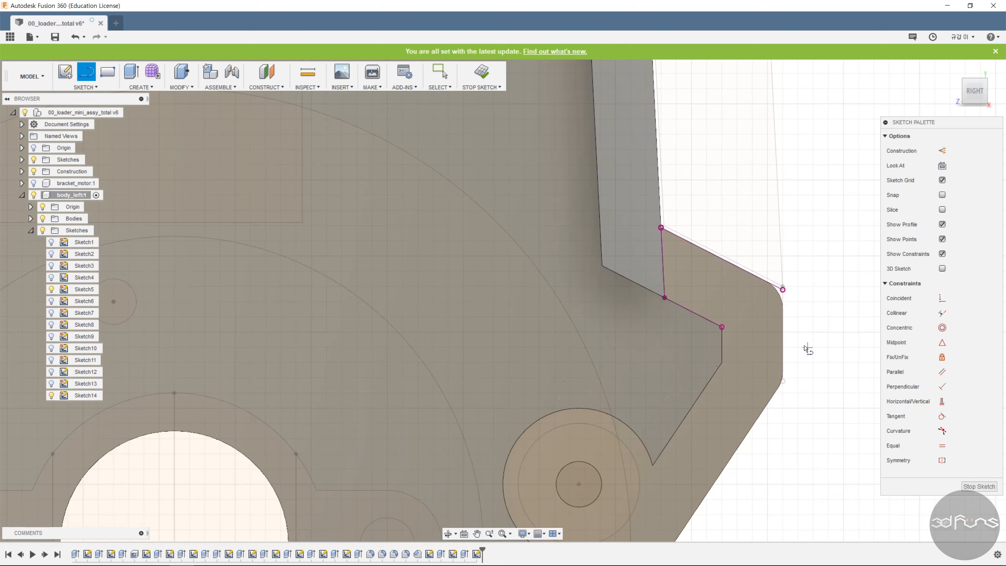
pyautogui.press('Escape')
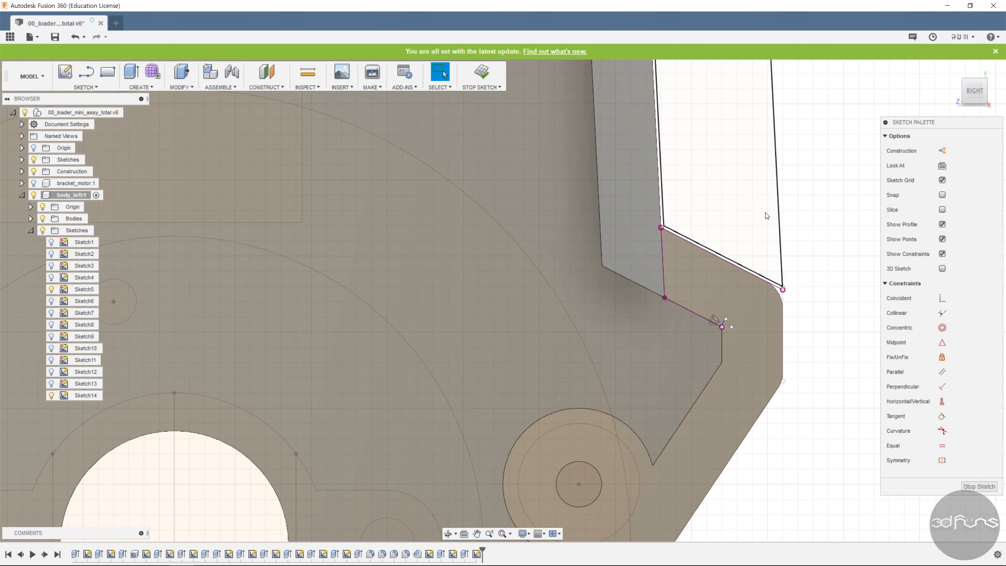
pyautogui.press('l')
pyautogui.click(721, 258)
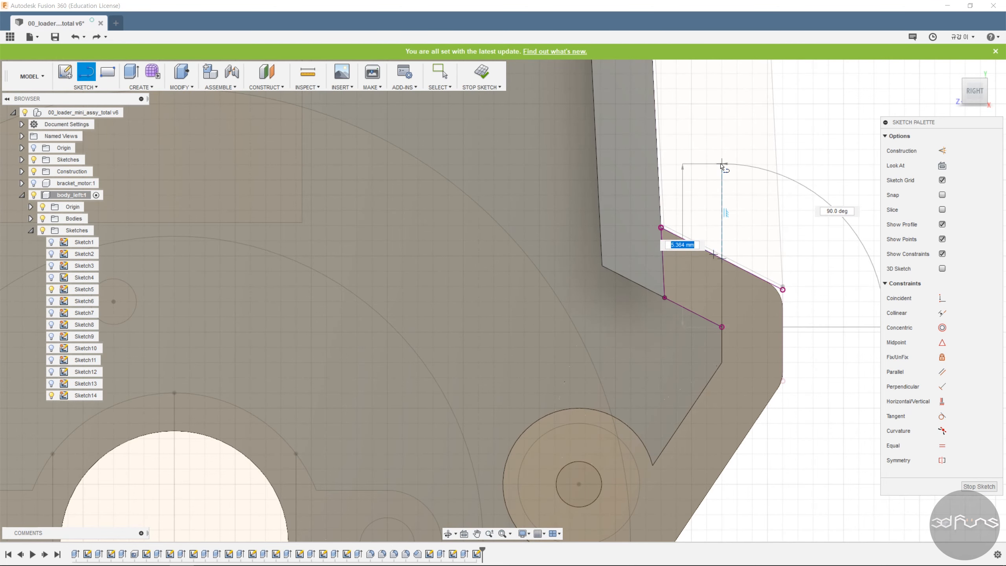
pyautogui.click(729, 160)
pyautogui.press('Escape')
# Make the line parallel to the vertical inner rim edge, trim its part beyond the outer sloped edge, and finish the sketch
pyautogui.click(943, 372)
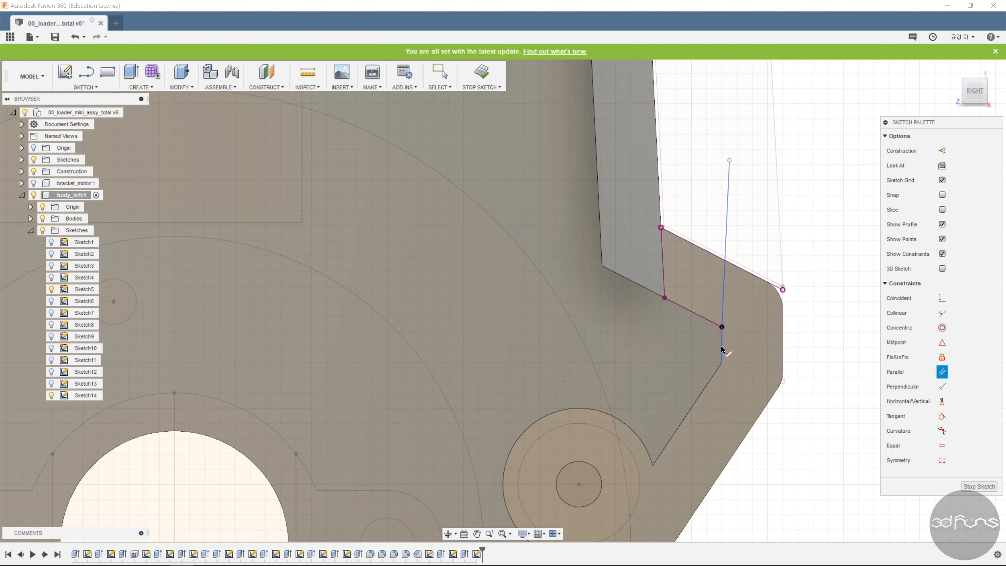
pyautogui.click(723, 350)
pyautogui.click(724, 303)
pyautogui.click(722, 229)
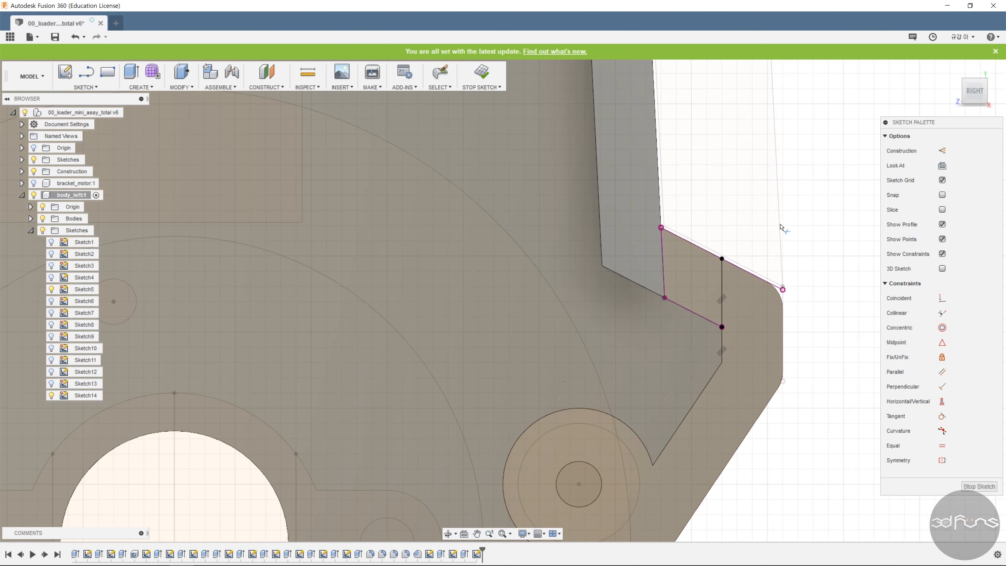
pyautogui.click(482, 74)
# Extrude the four-sided profile at the stepped corner as an 8.5 mm deep cut into the rim
pyautogui.scroll(-5, 706, 216)
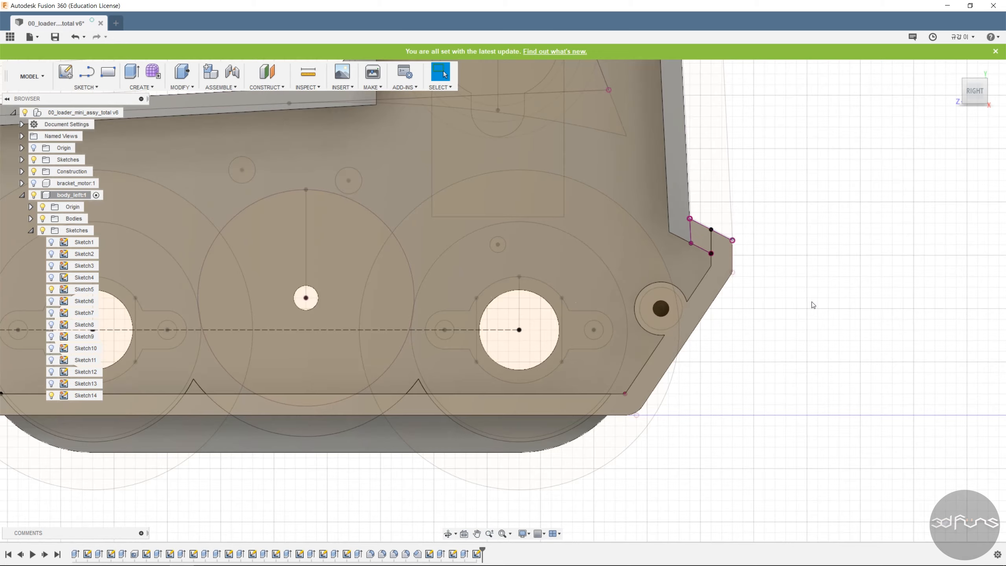
pyautogui.press('e')
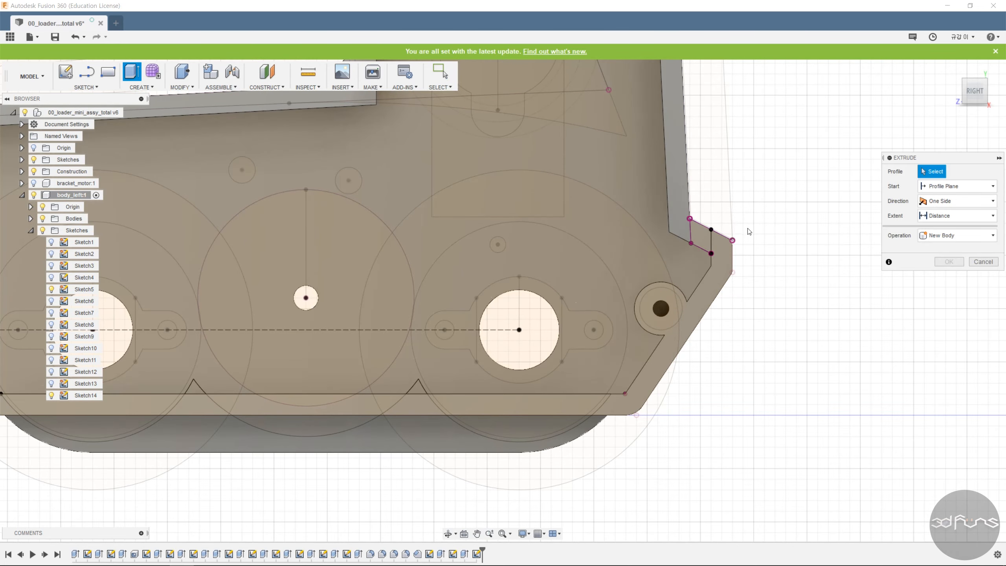
pyautogui.click(700, 236)
pyautogui.moveTo(701, 238); pyautogui.dragTo(684, 205)
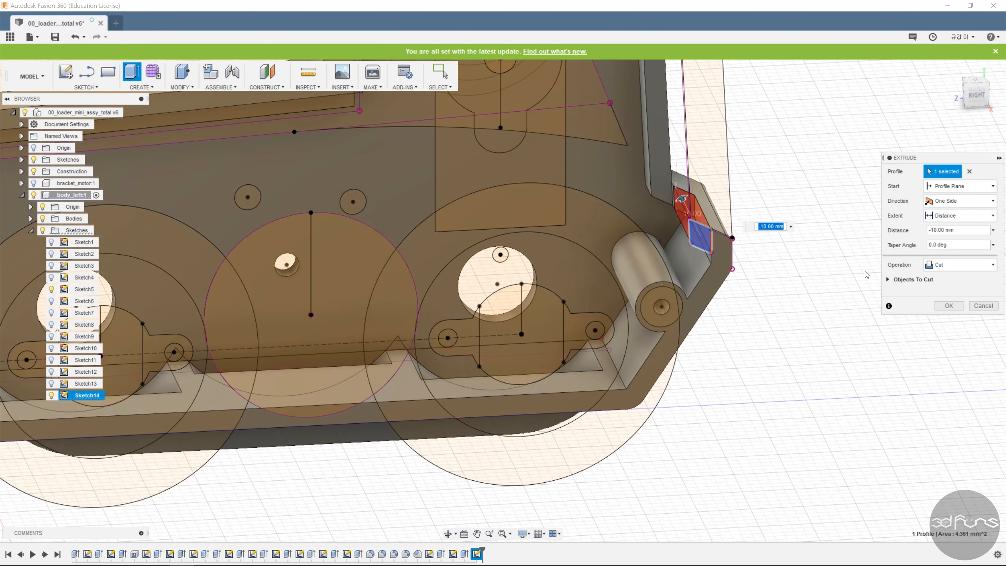
pyautogui.write('-8.5')
pyautogui.press('Return')
pyautogui.scroll(-5, 866, 275)
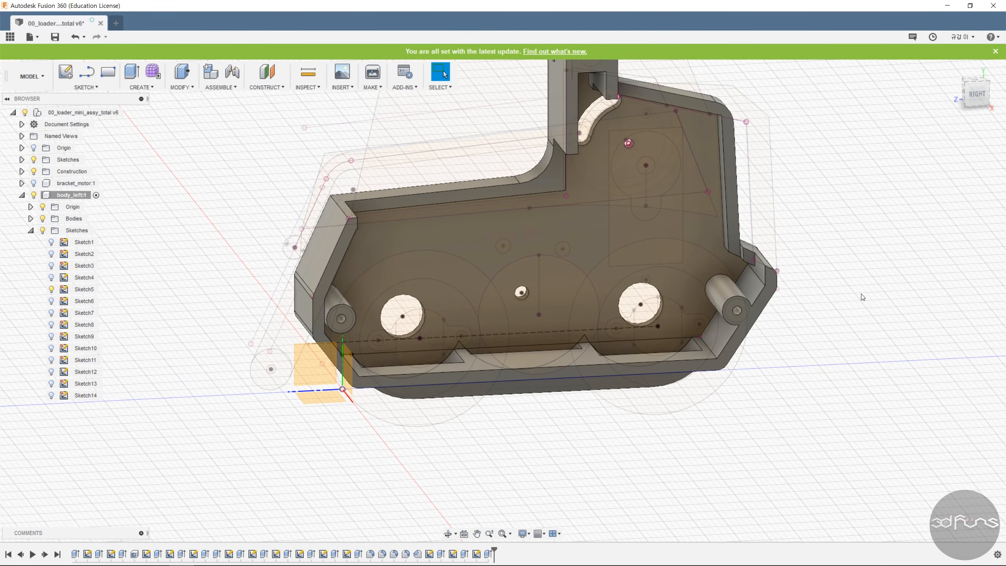
# Sketch three circles on the body's outer side face: two on the small existing circles and one concentric with the small central hole
pyautogui.keyDown('shift'); pyautogui.moveTo(807, 264); pyautogui.dragTo(838, 249); pyautogui.keyUp('shift')
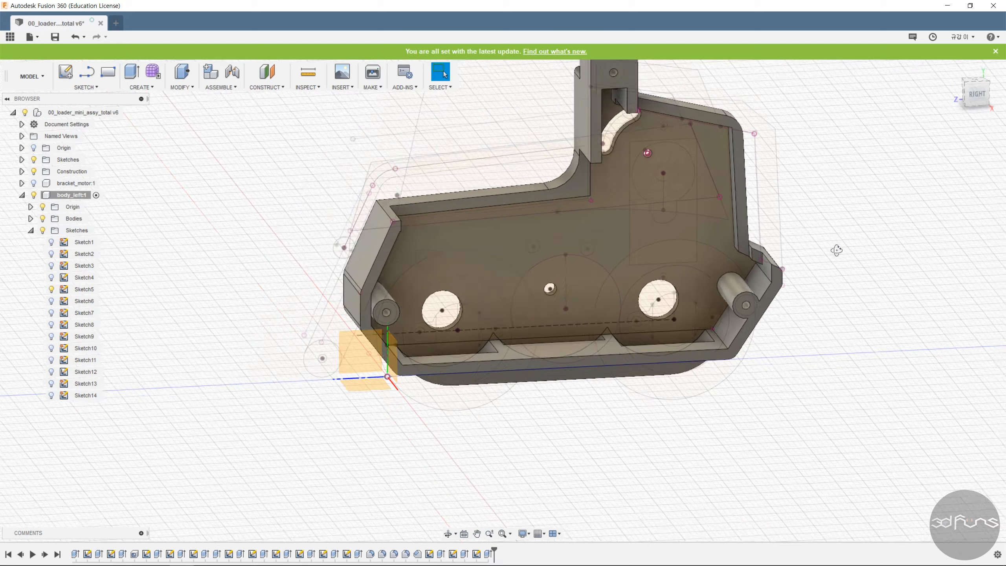
pyautogui.keyDown('shift'); pyautogui.moveTo(837, 249); pyautogui.dragTo(661, 273, button='middle'); pyautogui.keyUp('shift')
pyautogui.click(65, 72)
pyautogui.click(542, 228)
pyautogui.click(542, 228)
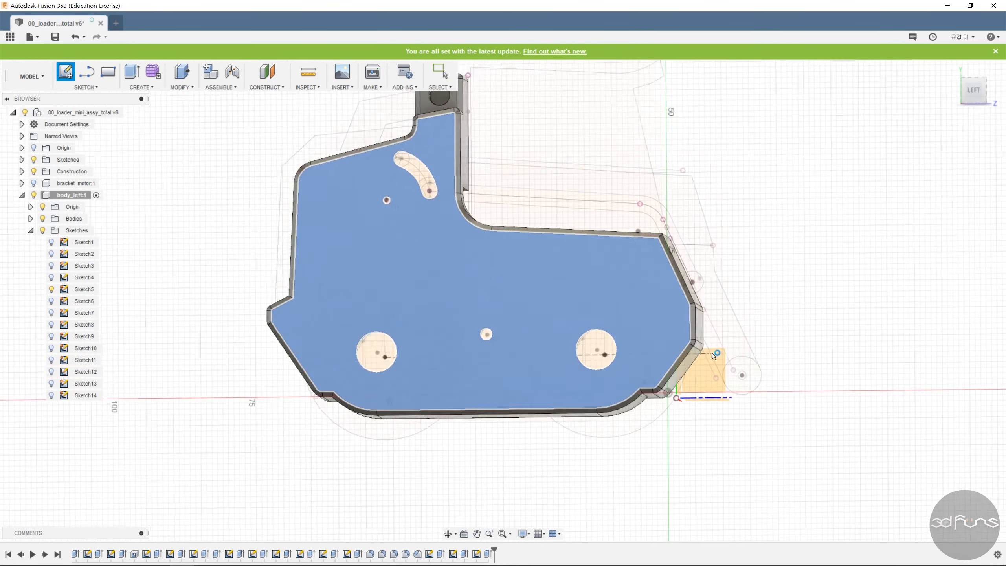
pyautogui.scroll(5, 432, 325)
pyautogui.press('c')
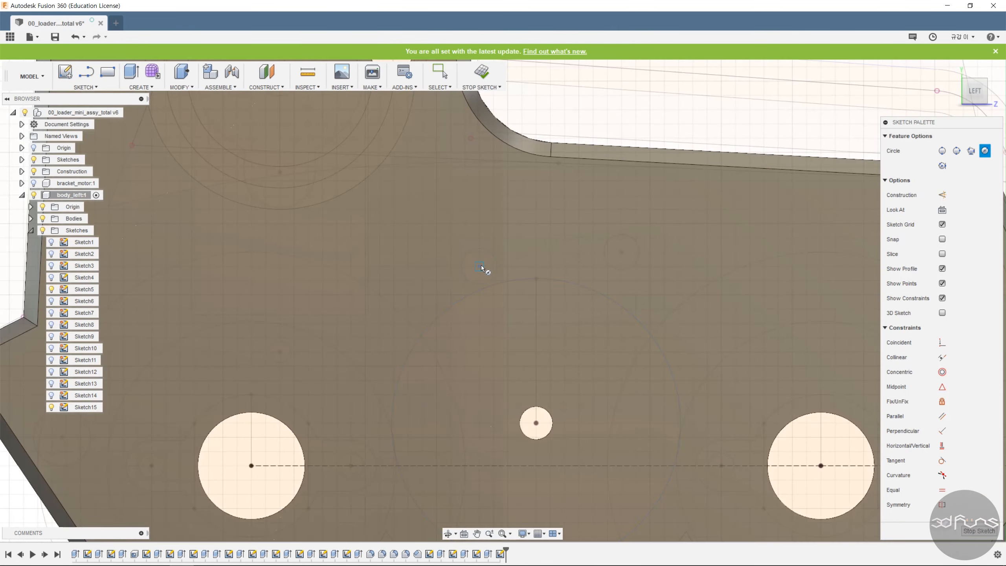
pyautogui.click(479, 267)
pyautogui.click(500, 287)
pyautogui.click(621, 252)
pyautogui.click(641, 273)
pyautogui.click(536, 423)
pyautogui.click(561, 451)
# Draw a vertical line from the small central hole's centre up to the circle around it
pyautogui.press('l')
pyautogui.click(536, 423)
pyautogui.click(536, 385)
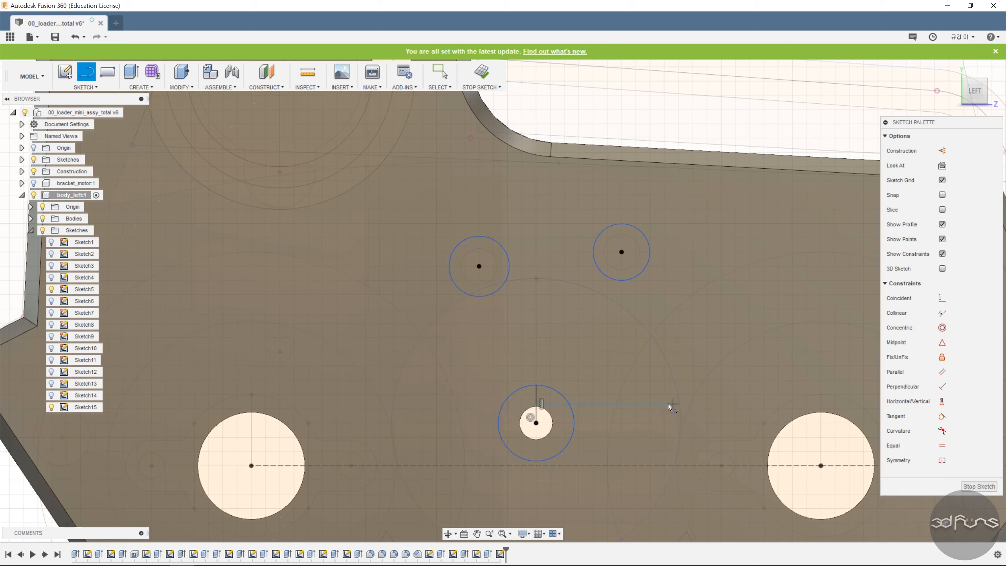
# Sketch two rectangles of about 3 by 2.5 mm, one overlapping the top and one the bottom of the circle around the central hole
pyautogui.click(112, 76)
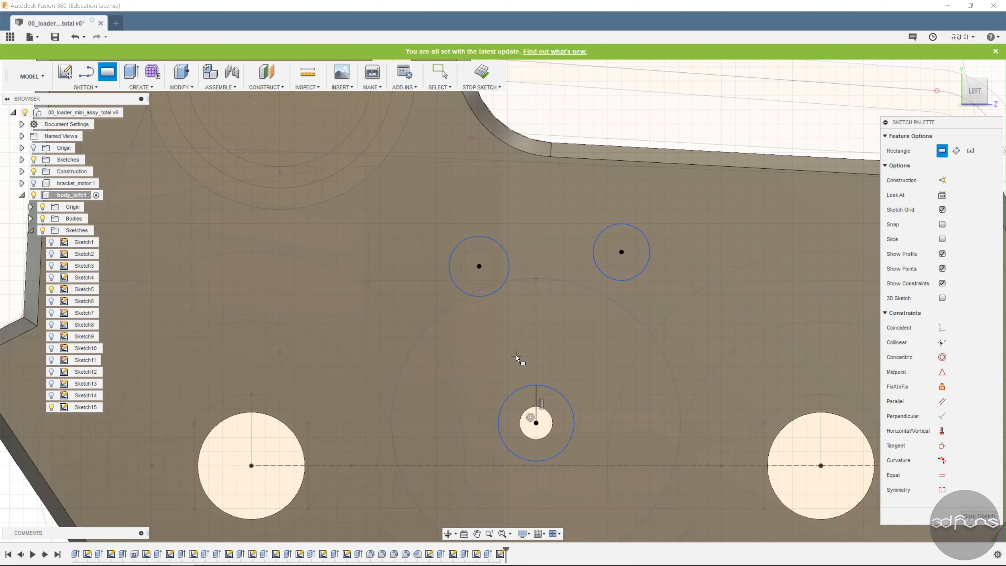
pyautogui.click(516, 356)
pyautogui.click(555, 390)
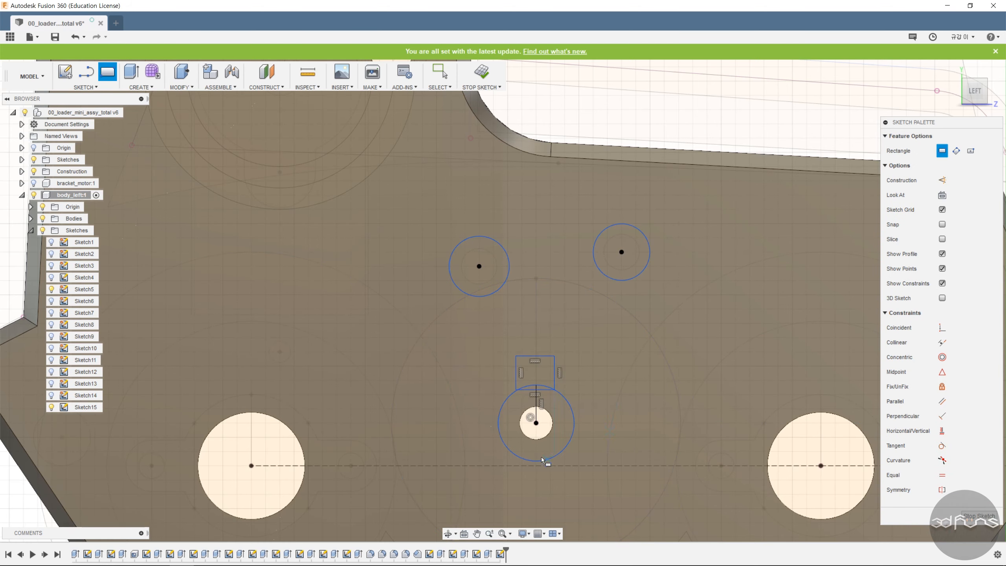
pyautogui.click(518, 456)
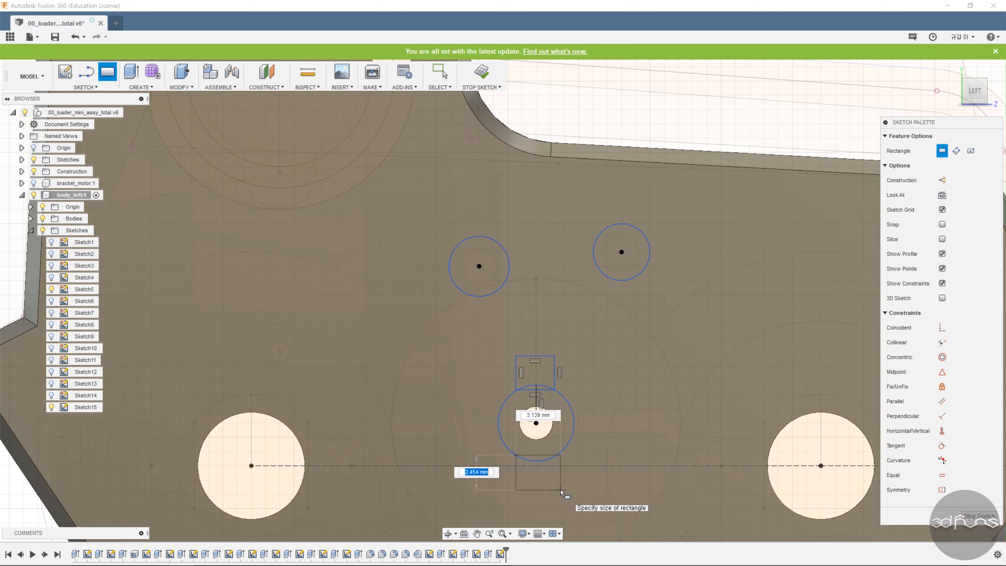
pyautogui.scroll(3, 557, 492)
pyautogui.click(556, 490)
pyautogui.scroll(-3, 677, 433)
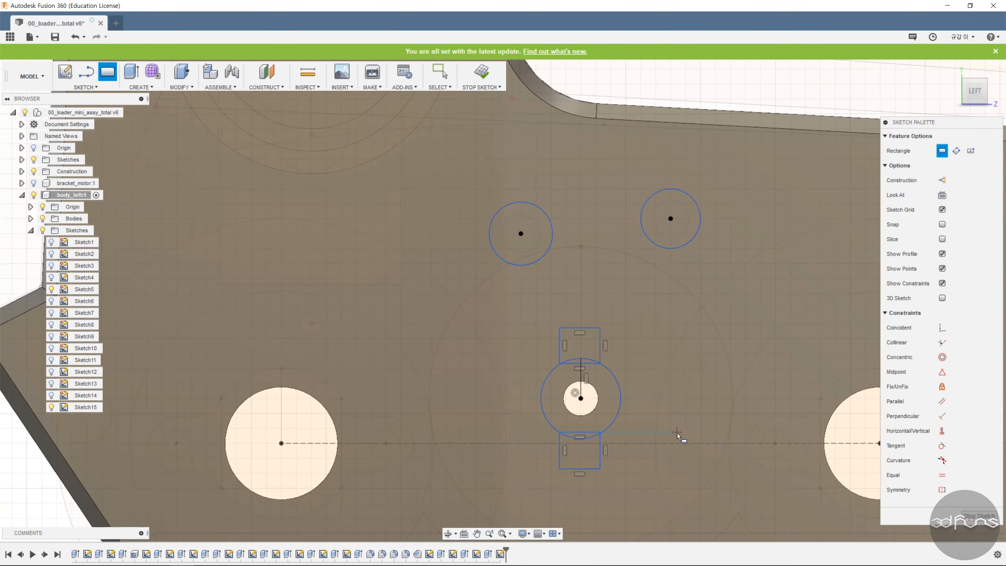
# Dimension the two upper circles with a 0.20 mm offset from the small existing circles inside them
pyautogui.scroll(2, 689, 335)
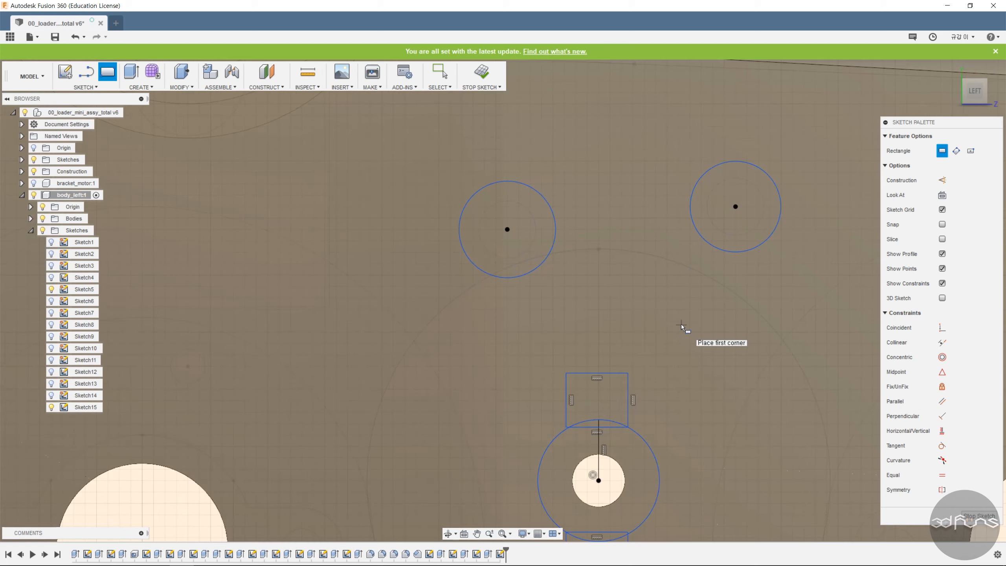
pyautogui.press('Escape')
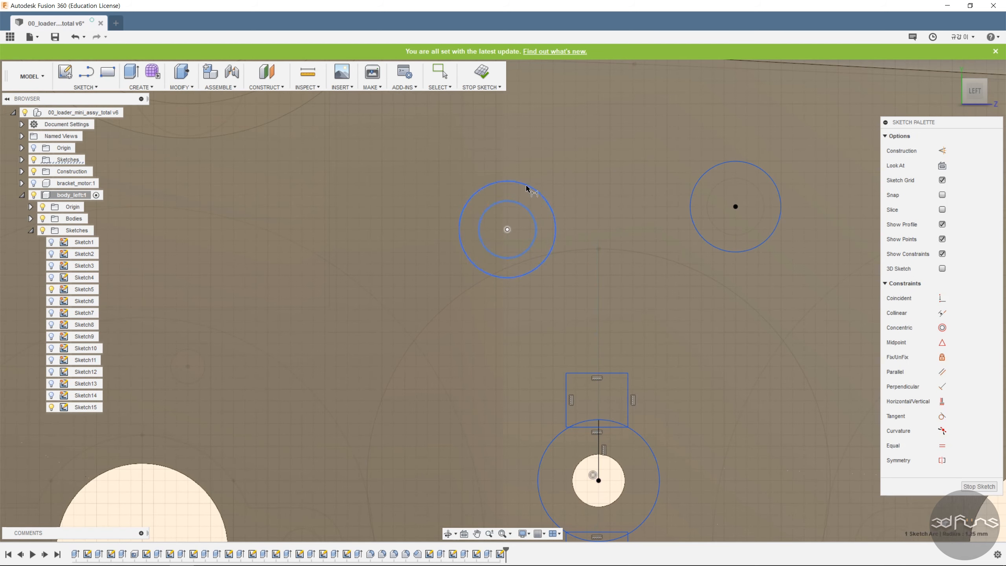
pyautogui.click(525, 185)
pyautogui.click(534, 138)
pyautogui.write('0.20')
pyautogui.press('Return')
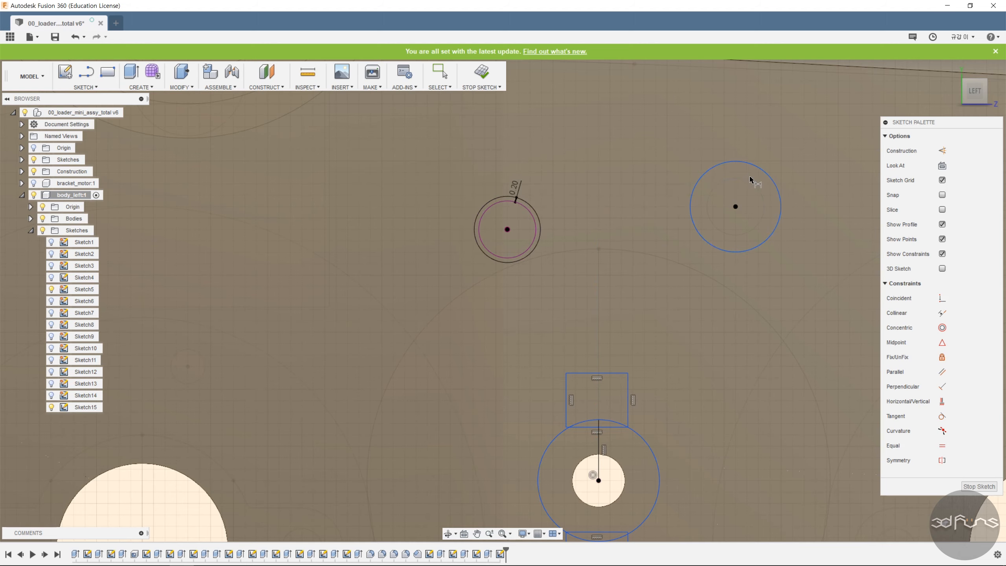
pyautogui.click(753, 169)
pyautogui.click(741, 134)
pyautogui.write('0.20')
pyautogui.press('Return')
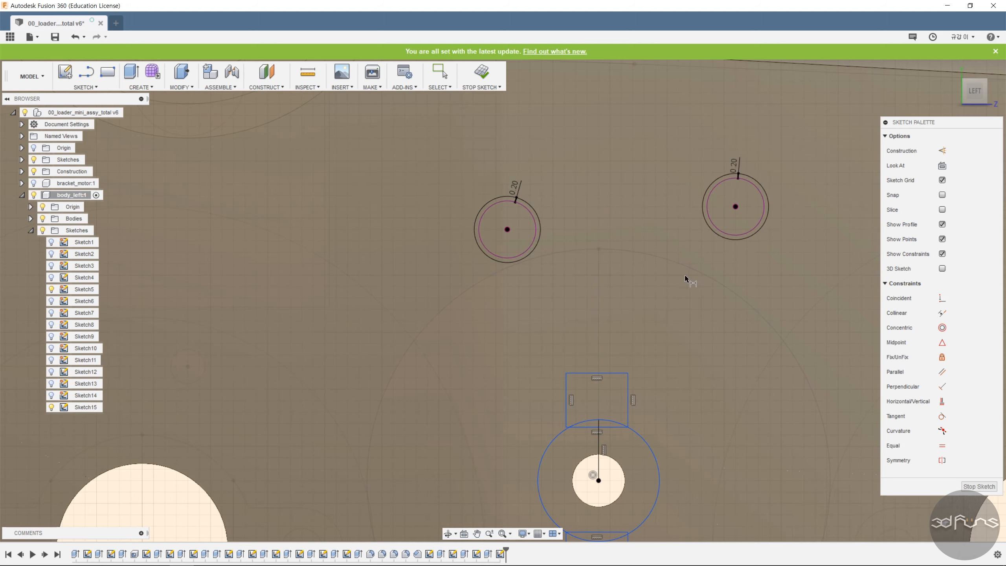
# Set the diameter of the circle around the small central hole to 5.9 mm
pyautogui.scroll(-3, 660, 297)
pyautogui.scroll(3, 641, 412)
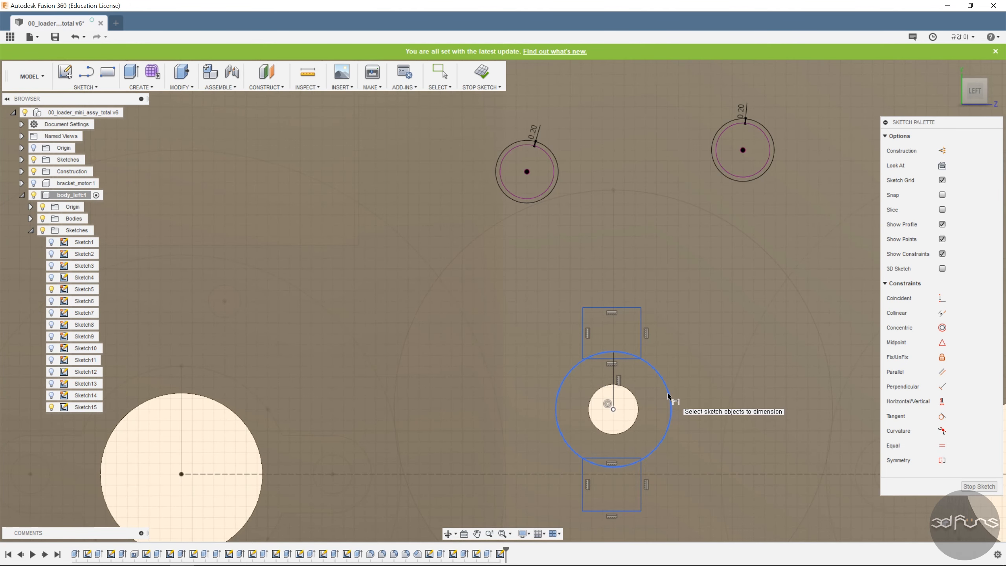
pyautogui.click(668, 396)
pyautogui.click(678, 382)
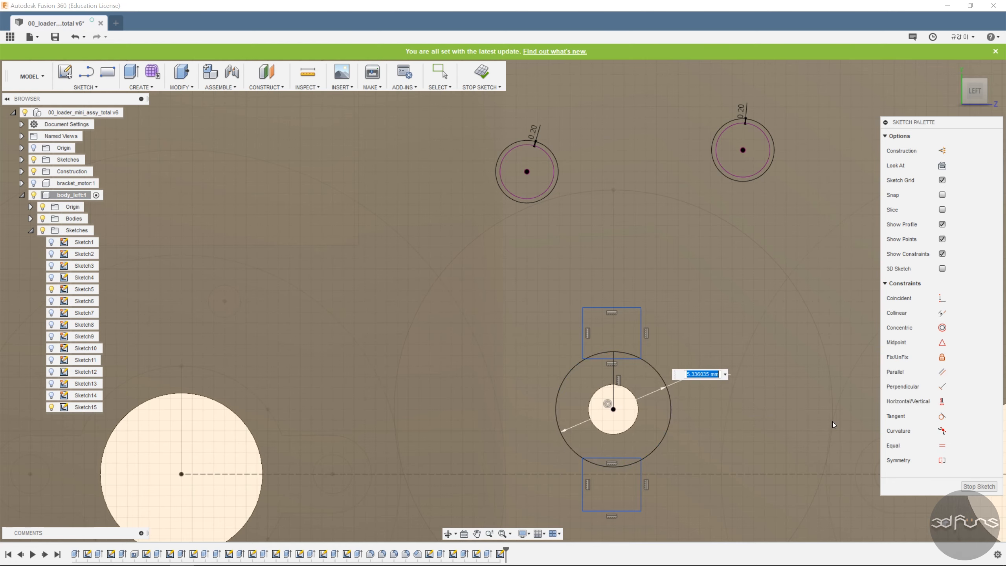
pyautogui.press('Return')
# Constrain the corners of both small rectangles to be symmetric about the vertical line through the central hole
pyautogui.click(942, 460)
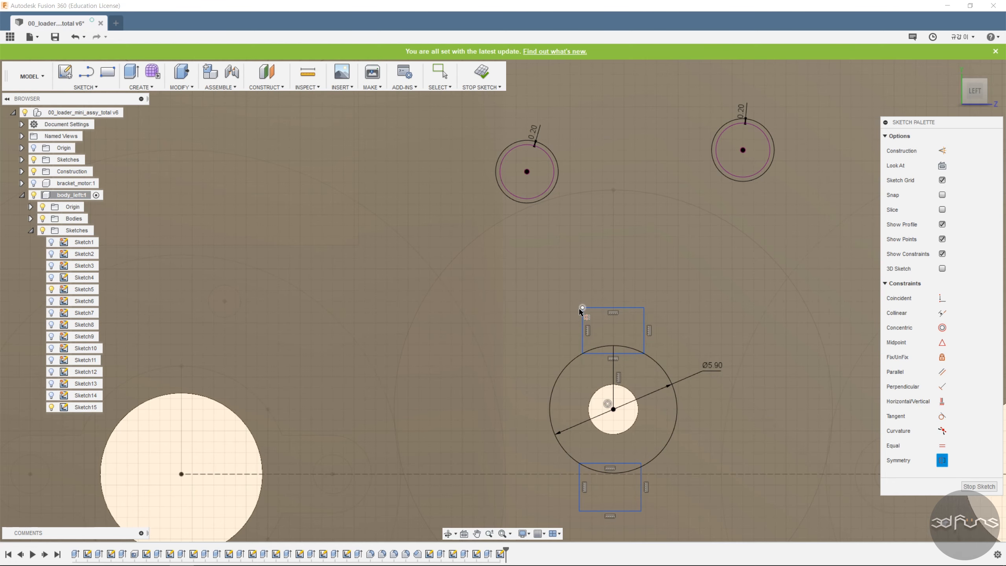
pyautogui.click(582, 307)
pyautogui.click(643, 308)
pyautogui.click(613, 364)
pyautogui.scroll(-2, 735, 391)
pyautogui.scroll(2, 634, 470)
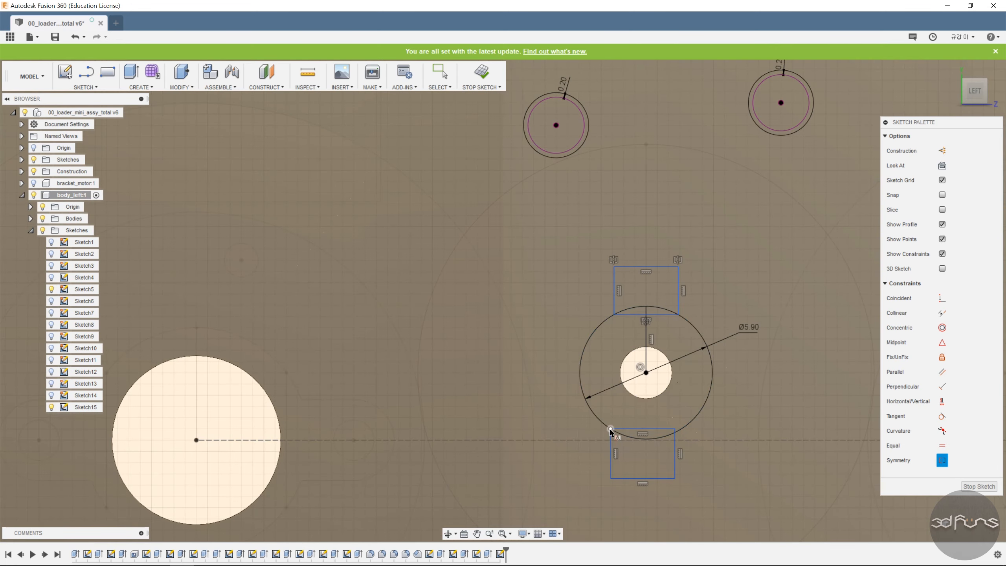
pyautogui.click(610, 429)
pyautogui.click(645, 361)
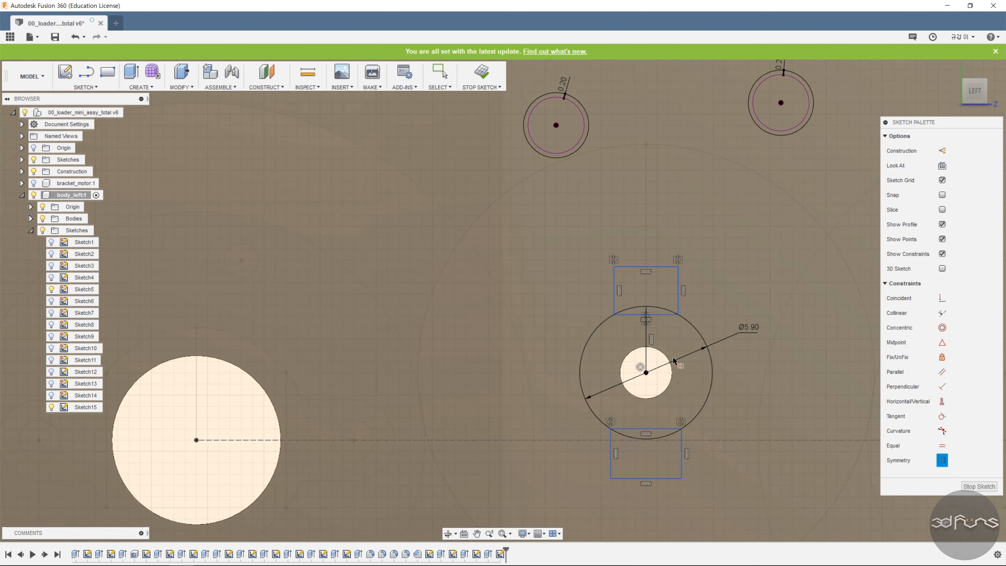
# Make the upper and lower rectangles equal in height and width with Equal constraints
pyautogui.click(945, 446)
pyautogui.click(682, 460)
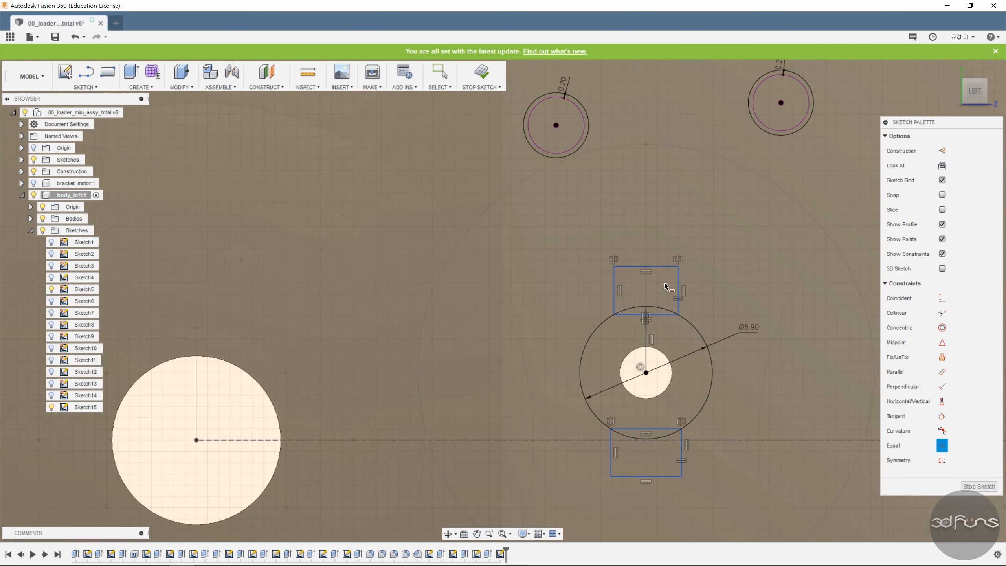
pyautogui.click(657, 268)
pyautogui.click(659, 477)
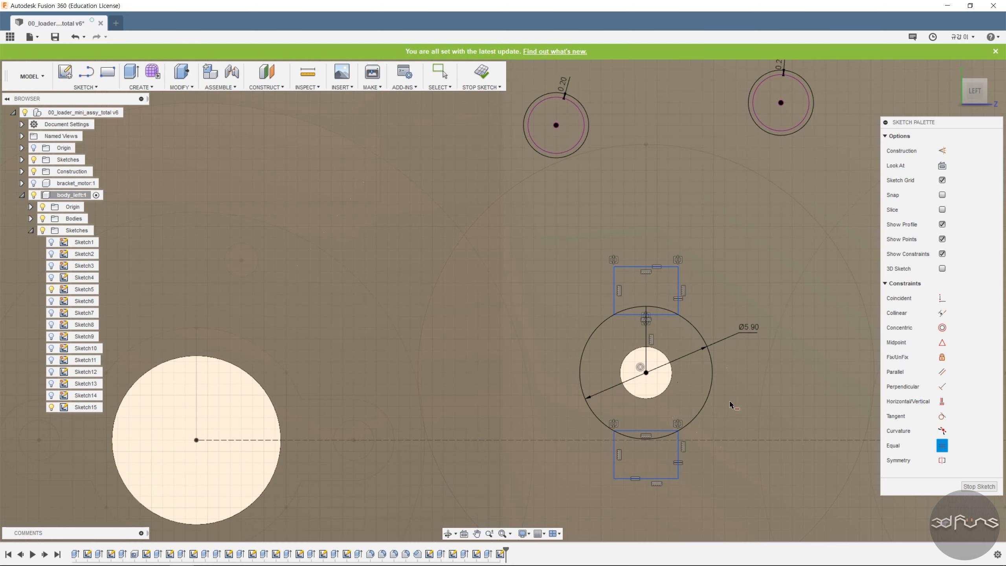
# Dimension the distance from the central hole's centre to the upper rectangle's outer edge as 5 mm
pyautogui.click(646, 372)
pyautogui.click(649, 266)
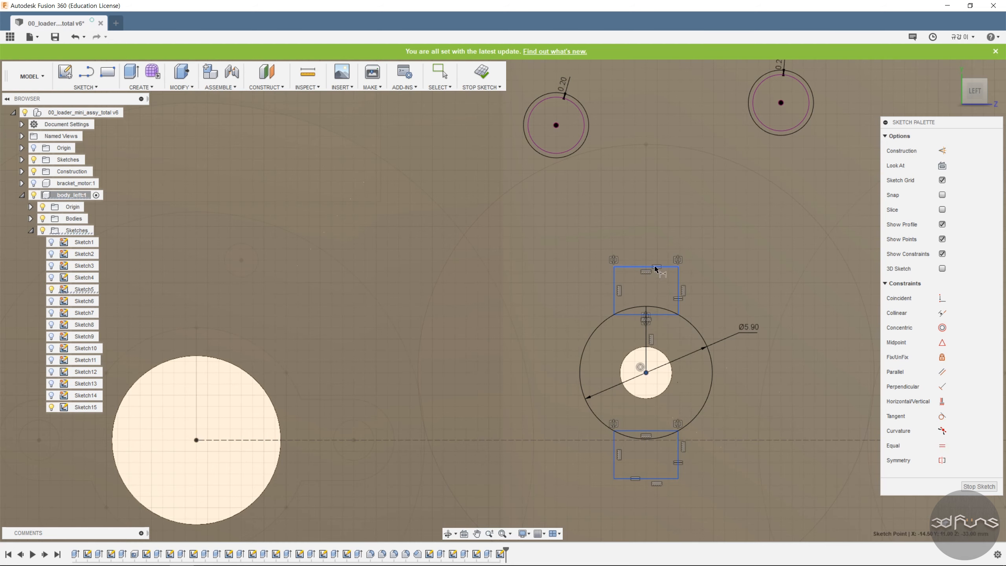
pyautogui.click(534, 322)
pyautogui.write('5')
pyautogui.press('Return')
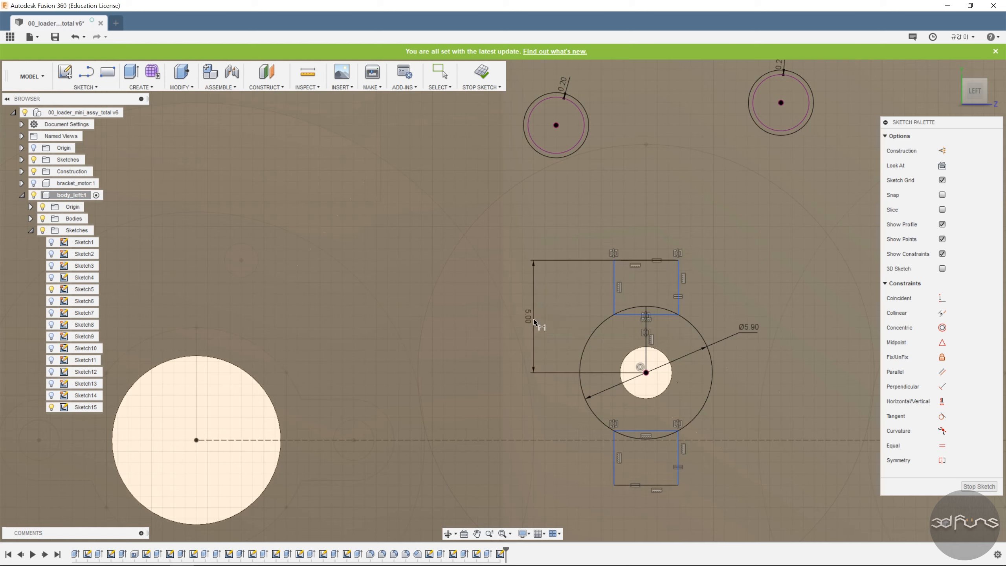
# Set the upper rectangle's width to 2.4 mm
pyautogui.click(614, 280)
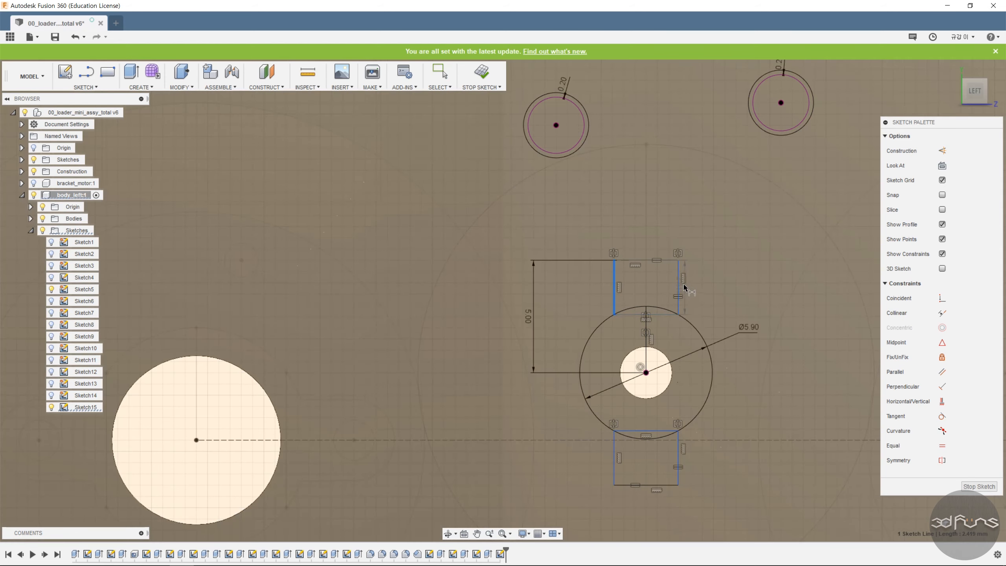
pyautogui.click(679, 285)
pyautogui.click(711, 218)
pyautogui.write('2.4')
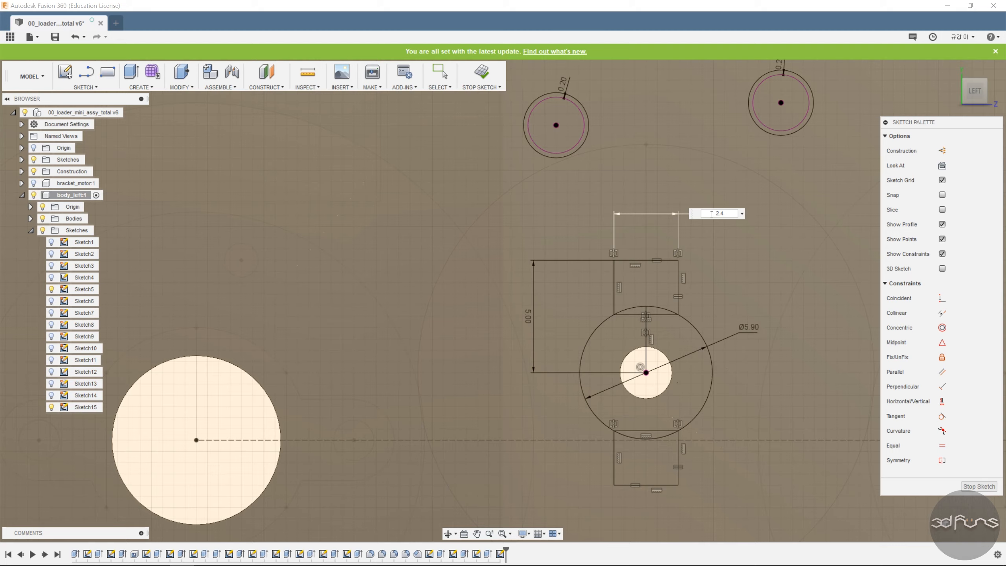
pyautogui.press('Return')
pyautogui.scroll(-3, 696, 311)
pyautogui.scroll(3, 695, 310)
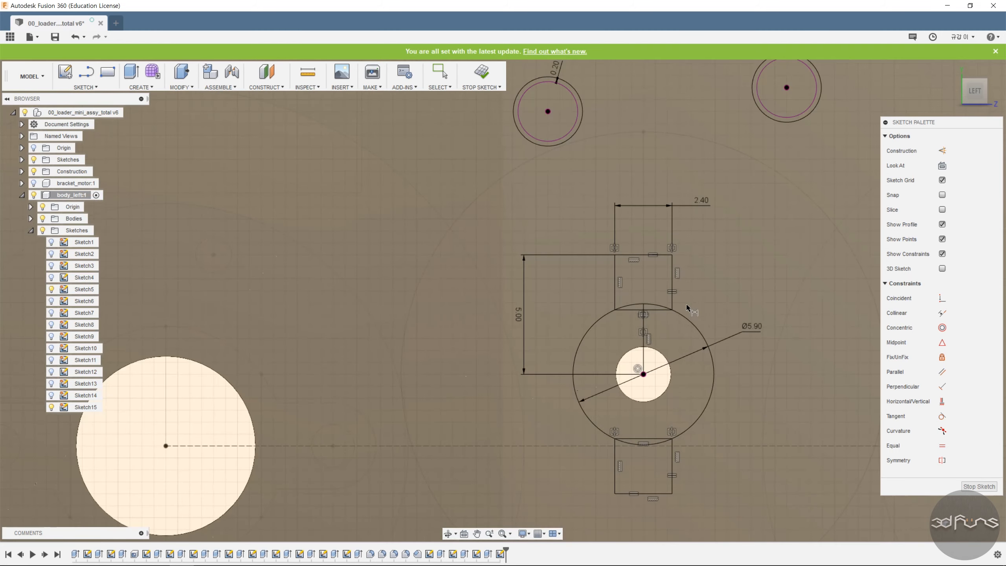
# Trim the rectangles' inner edges that lie inside the 5.9 mm circle and finish the sketch
pyautogui.click(105, 89)
pyautogui.click(102, 246)
pyautogui.scroll(5, 587, 338)
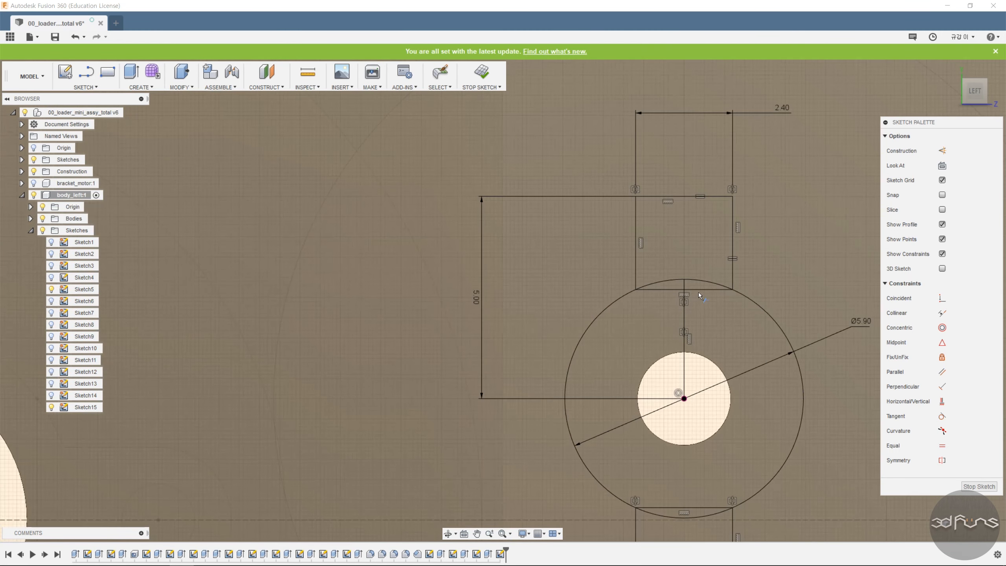
pyautogui.click(668, 295)
pyautogui.scroll(-3, 447, 353)
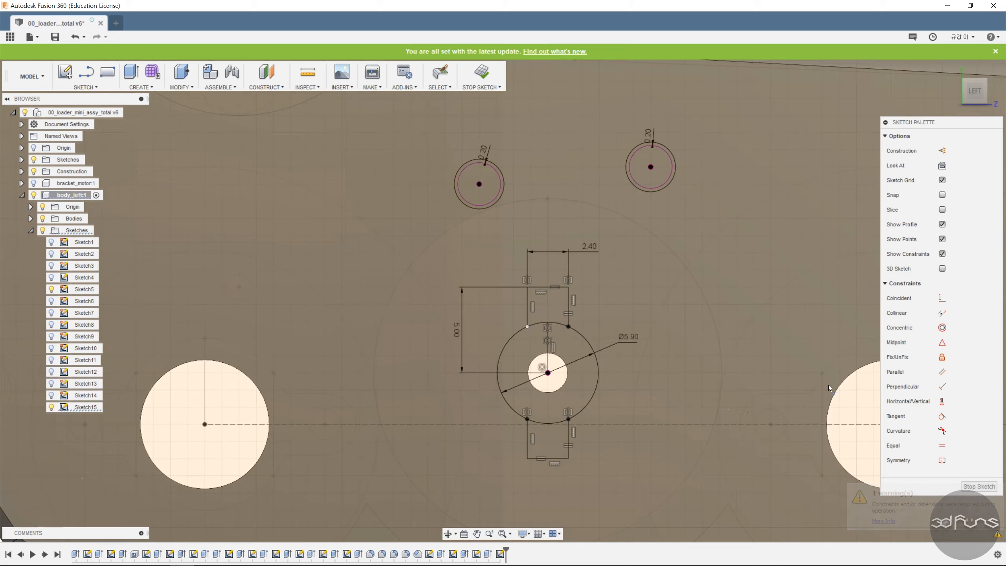
pyautogui.click(482, 73)
pyautogui.scroll(-3, 641, 355)
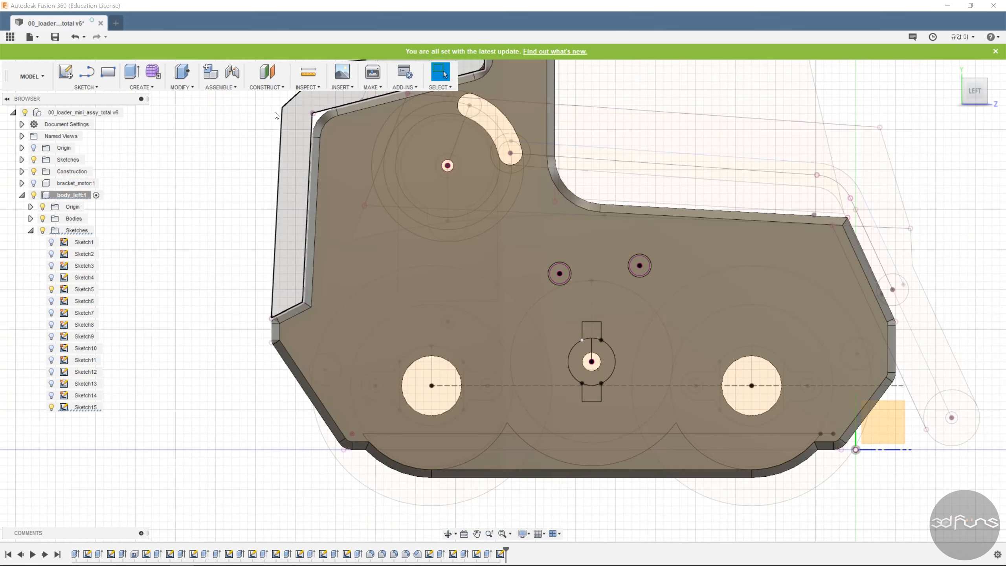
# Extrude the two small circles, the central circle and its two rectangular tabs as a cut through the body's side wall
pyautogui.press('e')
pyautogui.scroll(4, 599, 273)
pyautogui.scroll(4, 511, 283)
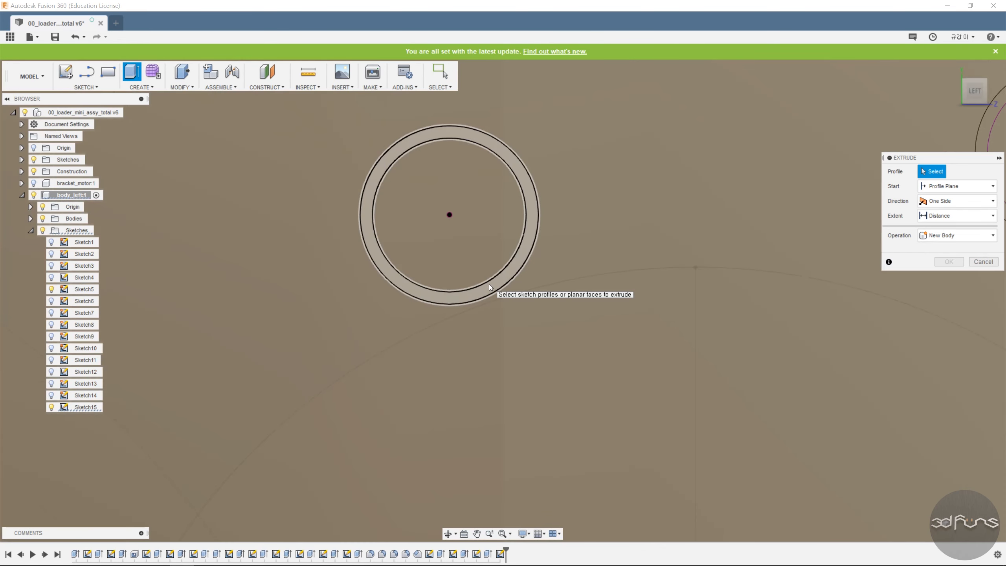
pyautogui.click(489, 284)
pyautogui.click(487, 259)
pyautogui.scroll(-3, 487, 259)
pyautogui.click(797, 253)
pyautogui.click(796, 240)
pyautogui.scroll(-4, 555, 274)
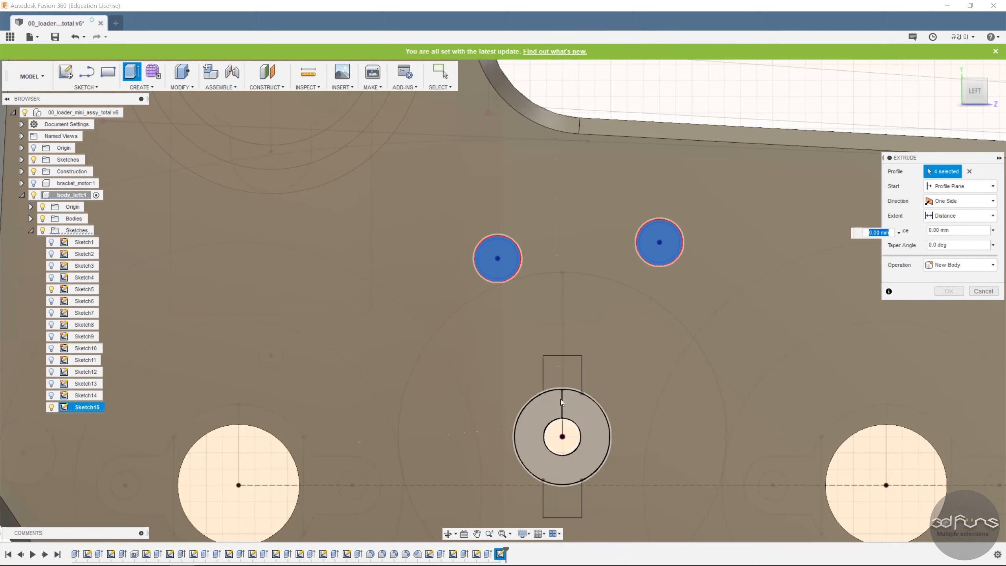
pyautogui.click(563, 376)
pyautogui.click(574, 418)
pyautogui.click(563, 500)
pyautogui.scroll(-4, 446, 342)
pyautogui.click(951, 270)
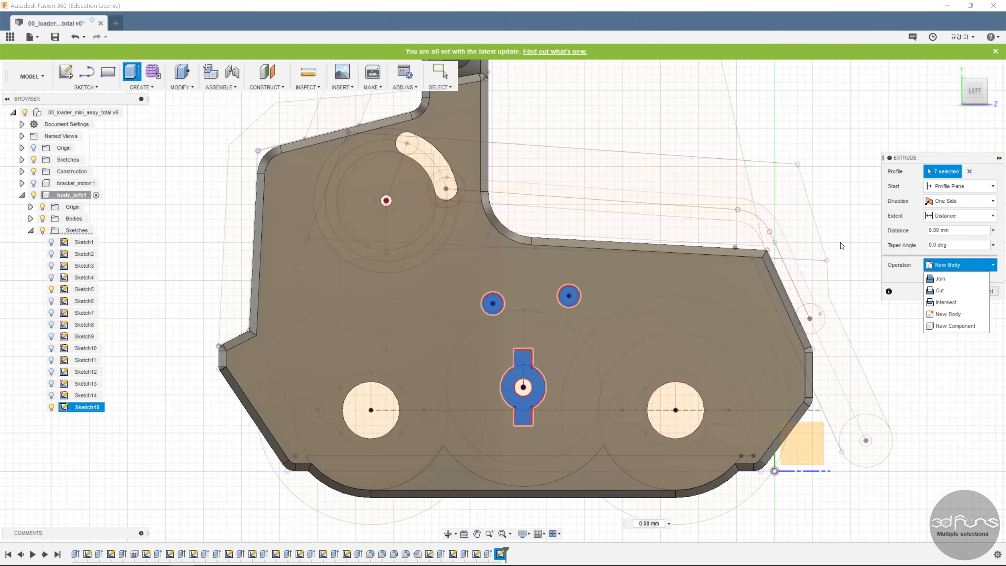
pyautogui.keyDown('shift'); pyautogui.moveTo(673, 408); pyautogui.dragTo(491, 352, button='middle'); pyautogui.keyUp('shift')
pyautogui.moveTo(480, 411); pyautogui.dragTo(872, 469)
pyautogui.click(949, 305)
pyautogui.scroll(-3, 555, 297)
pyautogui.keyDown('shift'); pyautogui.moveTo(388, 313); pyautogui.dragTo(531, 296, button='middle'); pyautogui.keyUp('shift')
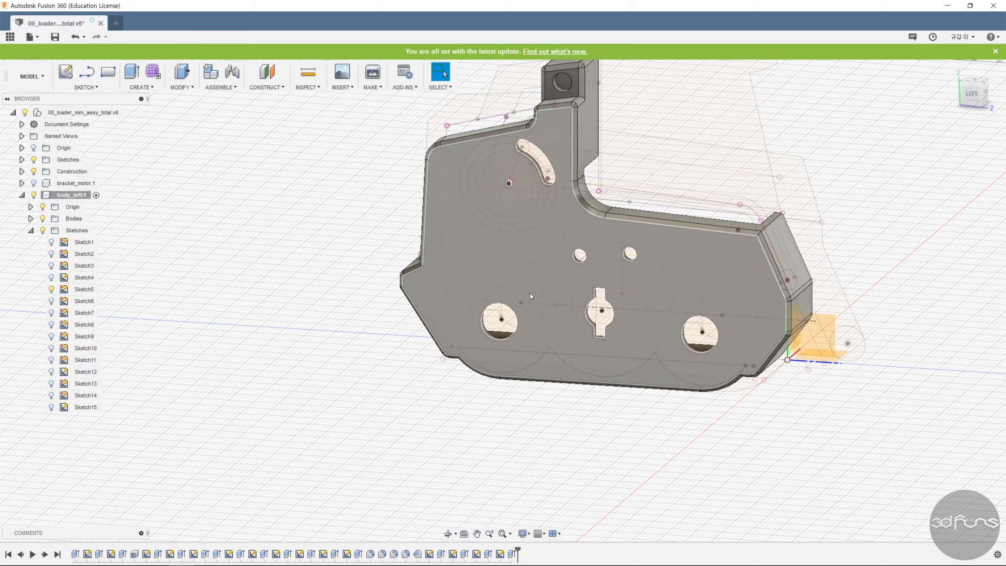
# Sketch a 6.9 mm diameter circle on the outer side face, centred on the arc slot's lower end, and finish the sketch
pyautogui.click(952, 72)
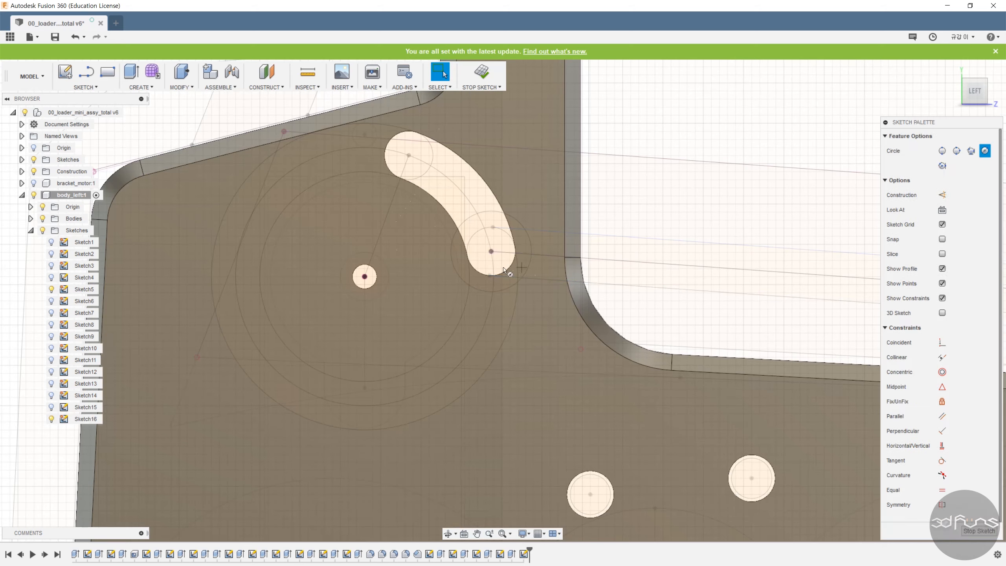
pyautogui.click(491, 251)
pyautogui.click(541, 292)
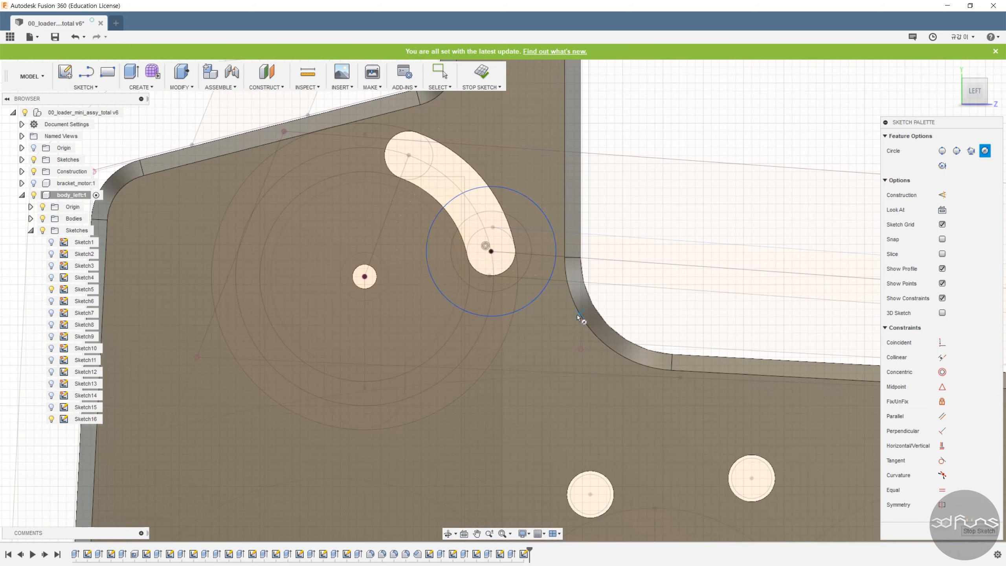
pyautogui.press('d')
pyautogui.click(555, 234)
pyautogui.click(595, 191)
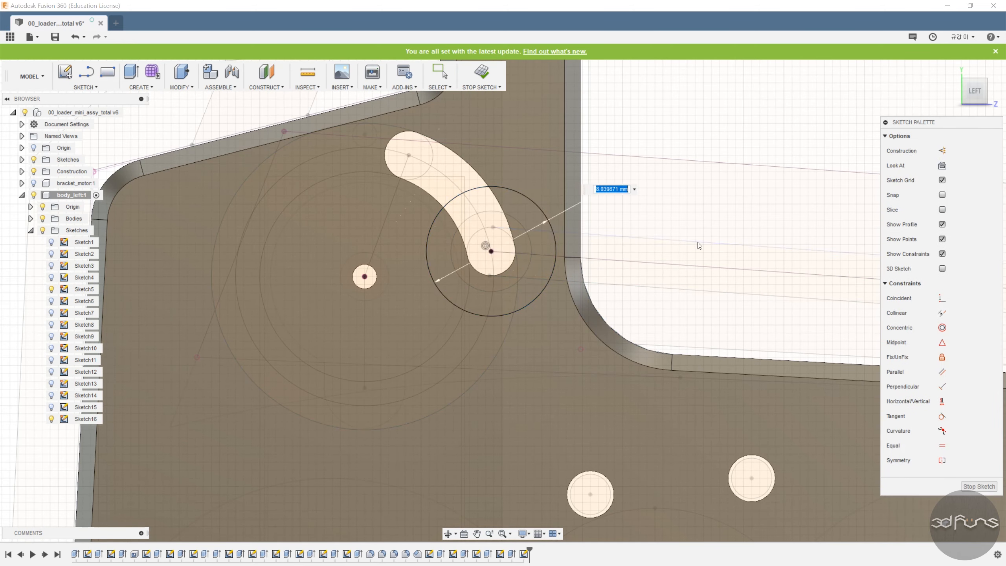
pyautogui.write('6.9')
pyautogui.press('Return')
pyautogui.click(979, 487)
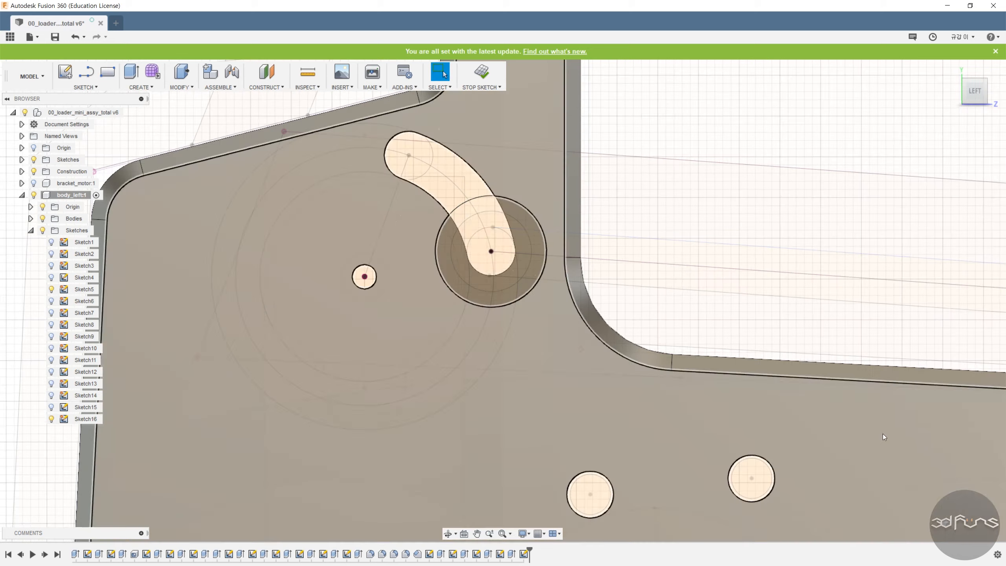
# Start an extrusion with both regions of the 6.9 mm circle at the arc slot's lower end as profiles
pyautogui.press('e')
pyautogui.scroll(3, 430, 218)
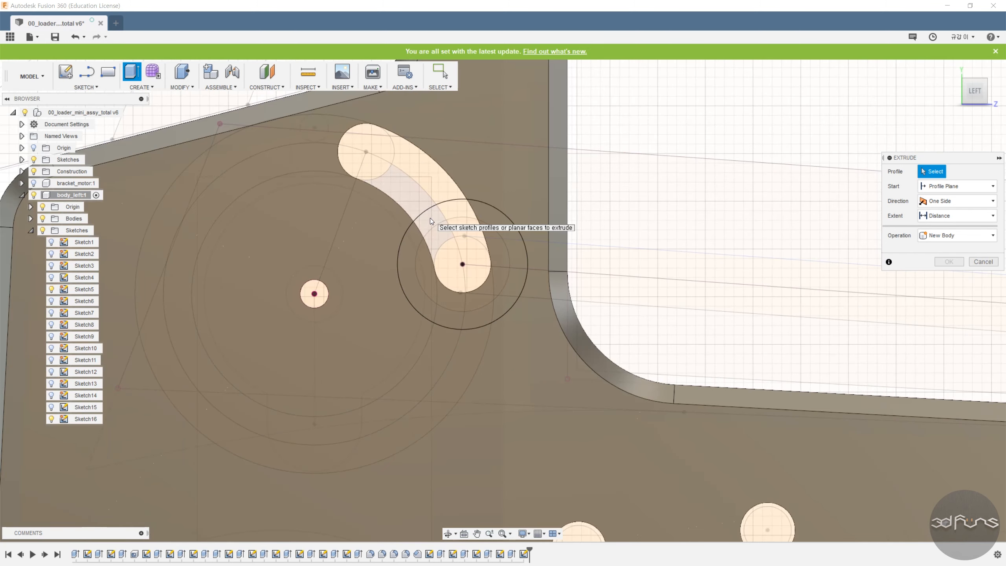
pyautogui.click(514, 235)
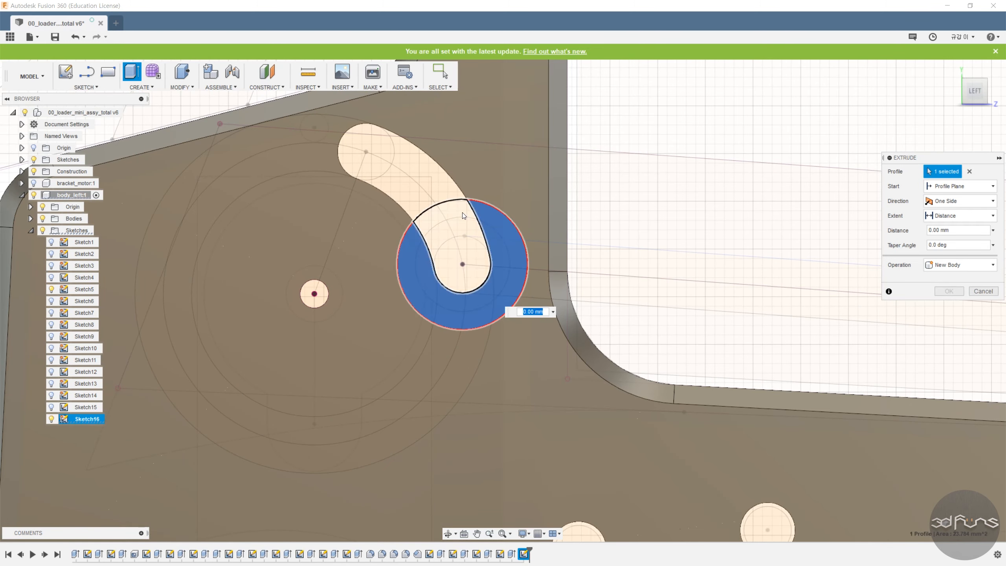
pyautogui.click(462, 212)
pyautogui.scroll(-2, 396, 286)
pyautogui.scroll(-1, 453, 283)
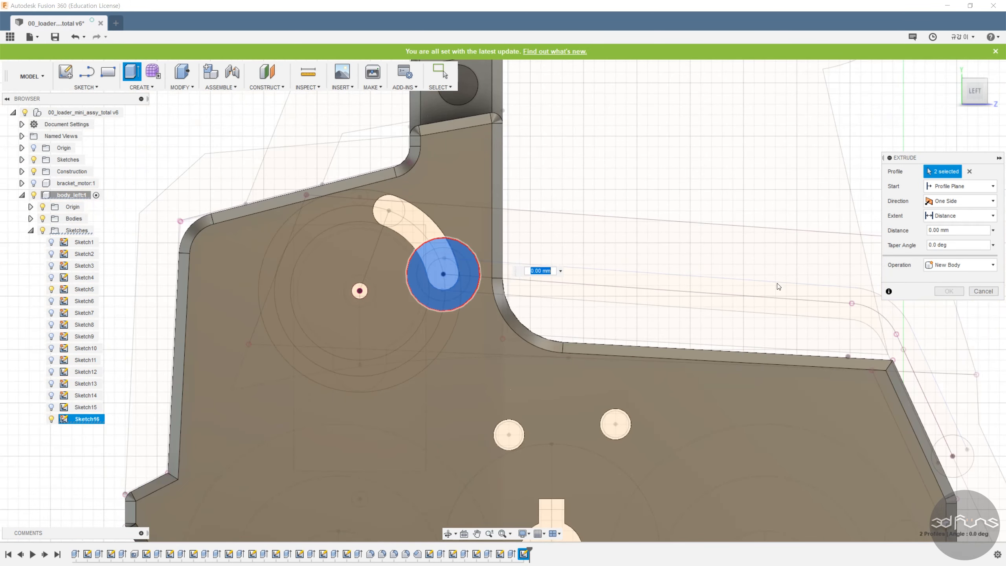